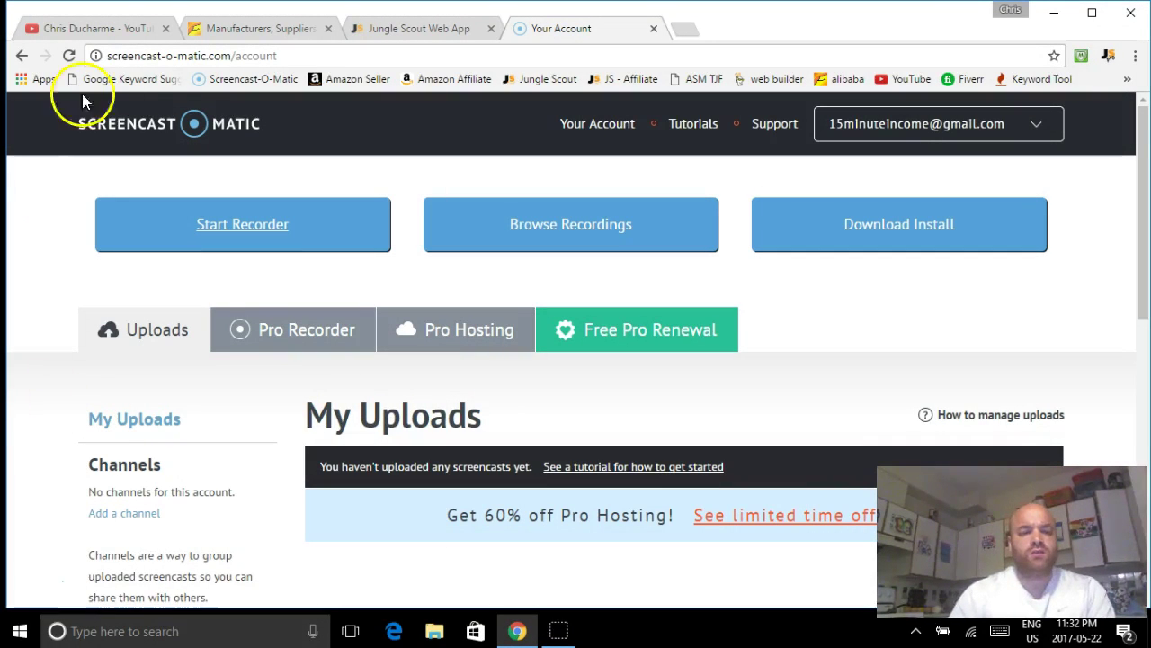
left_click(399, 28)
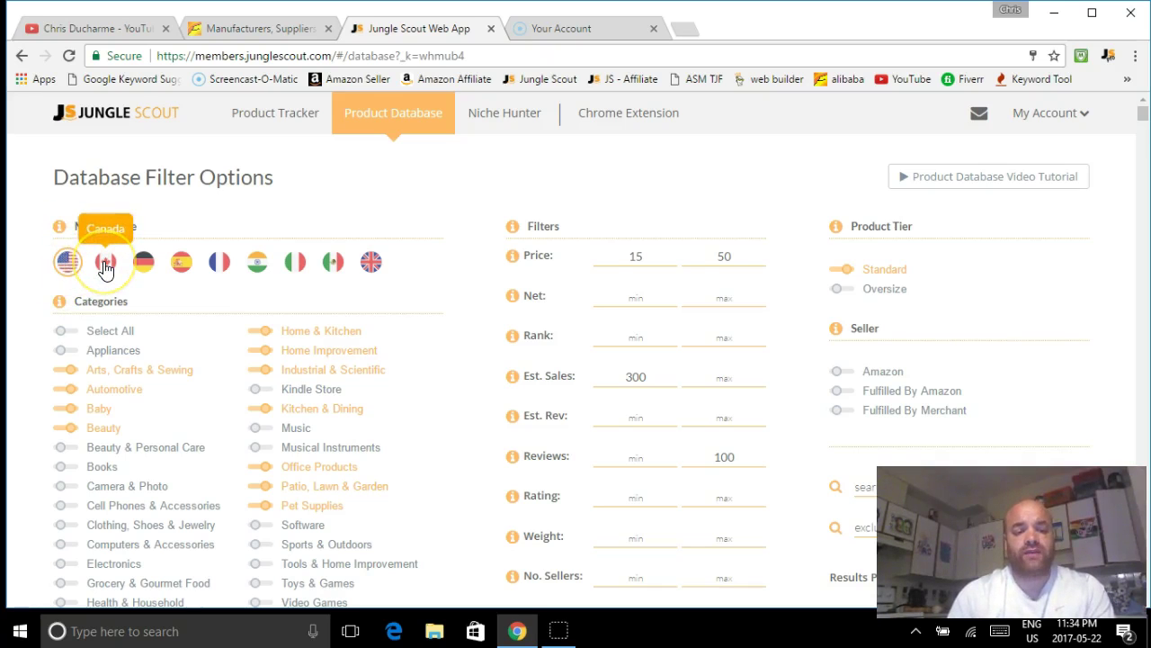
left_click(62, 266)
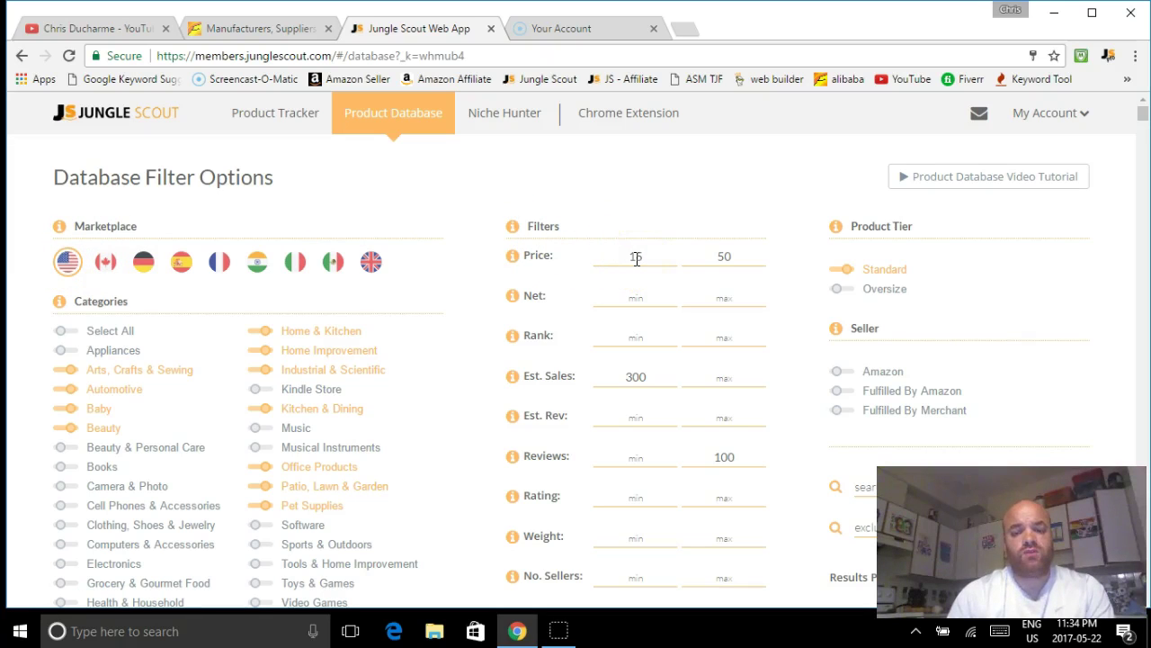
left_click(699, 257)
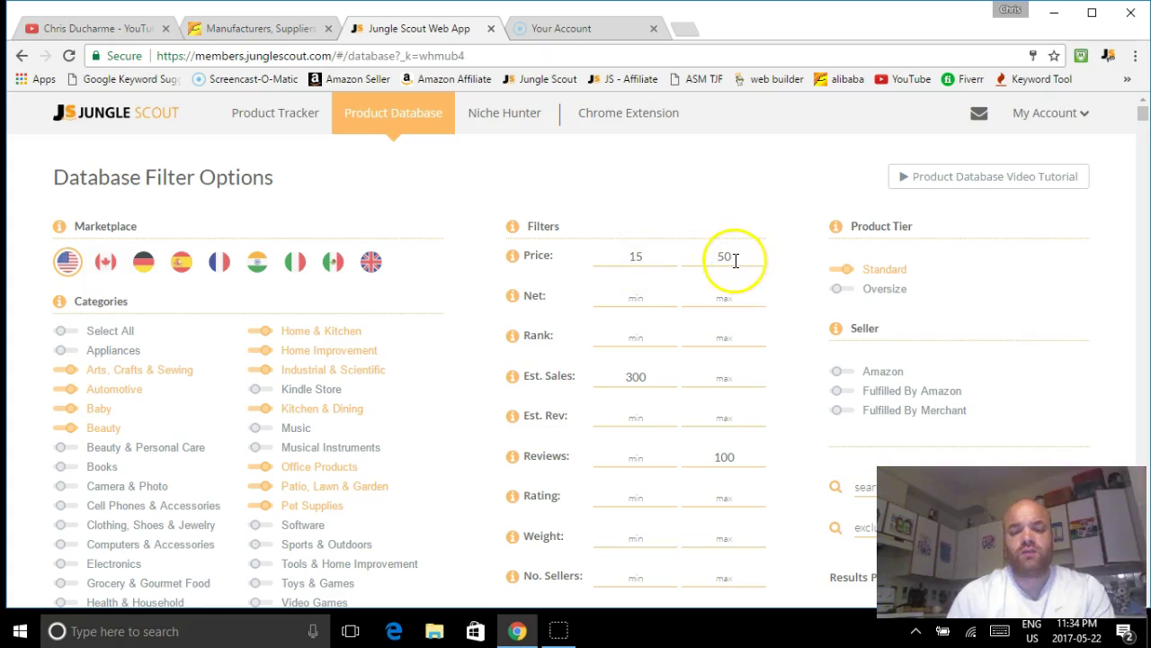
left_click(636, 392)
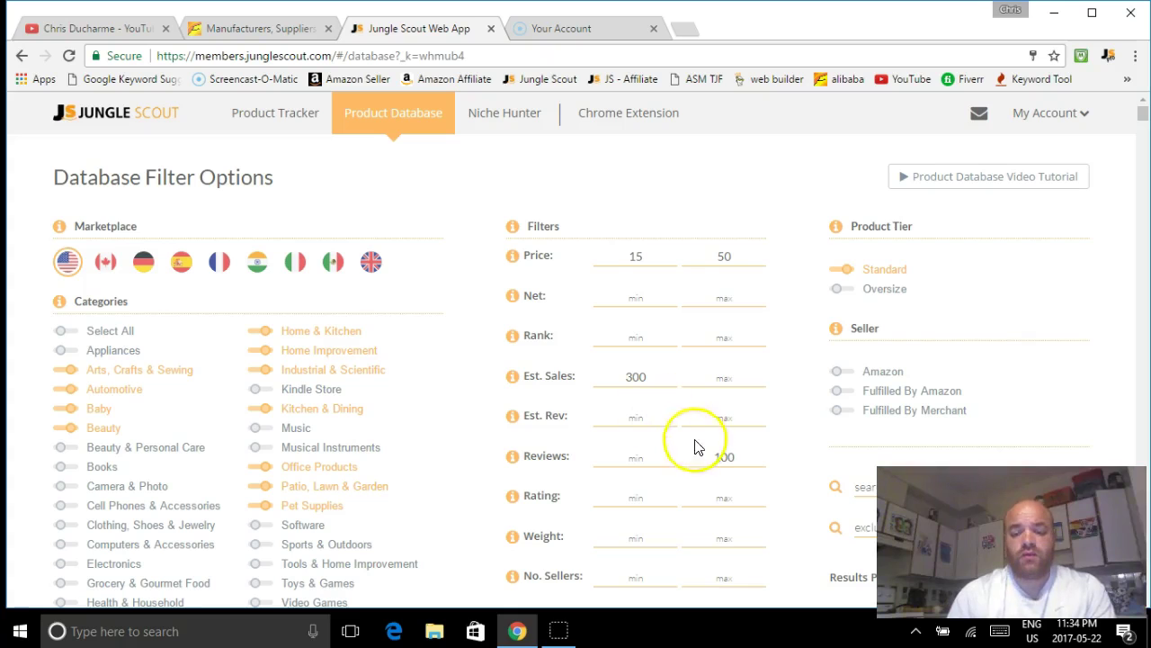
left_click(725, 457)
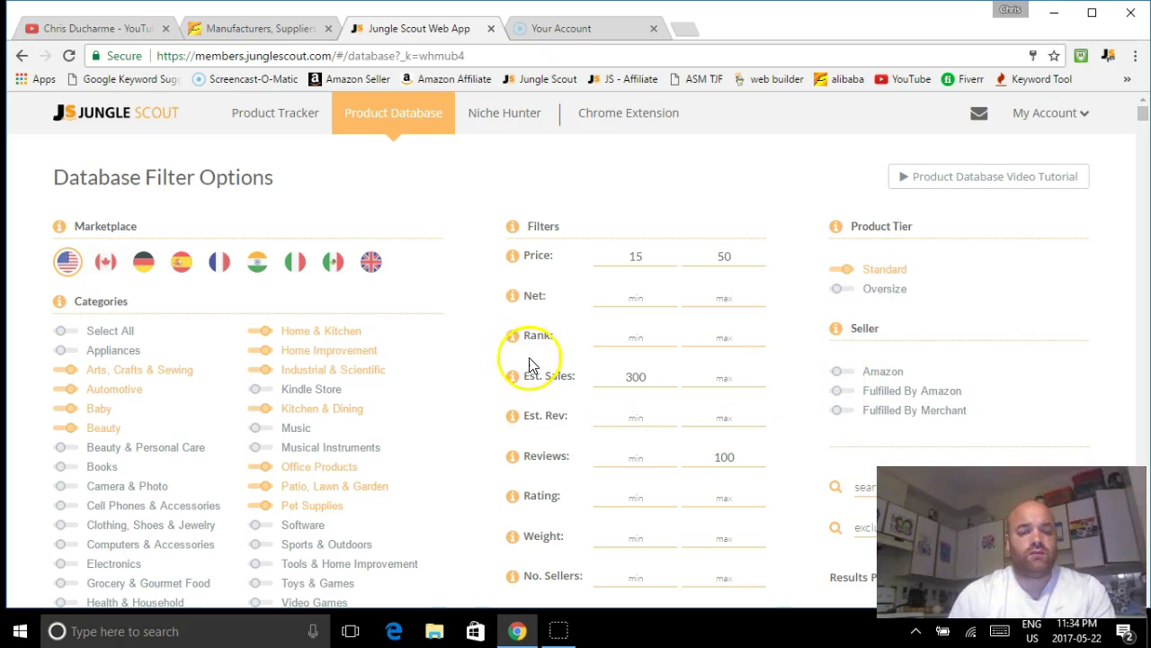
mouse_move(515, 376)
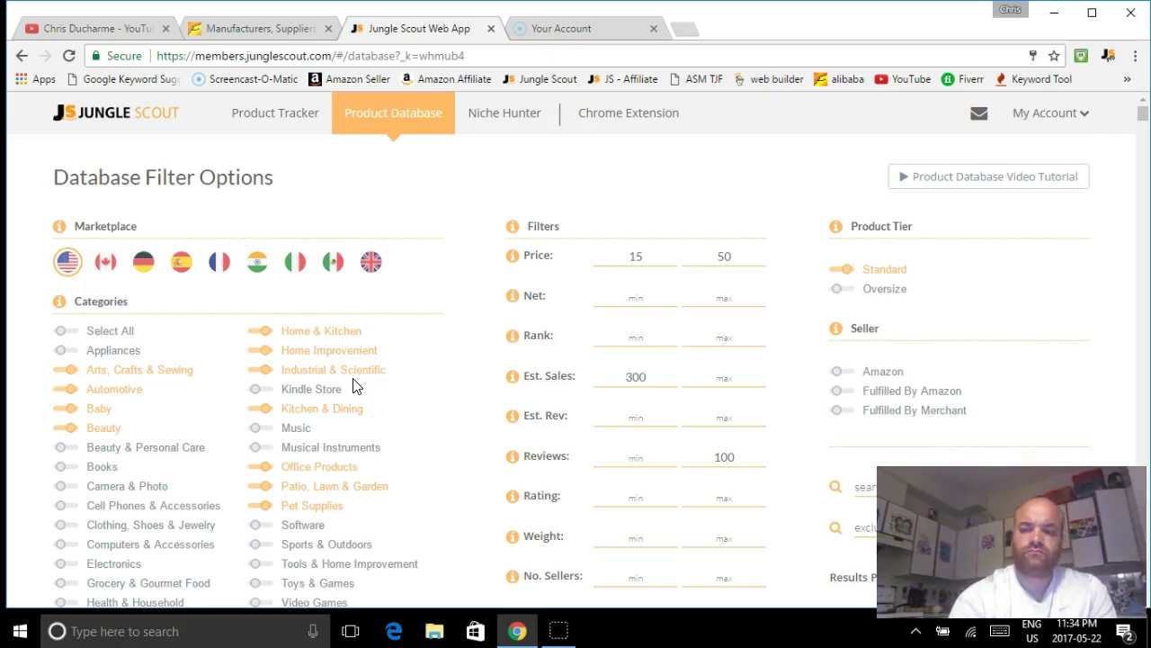
scroll(1035, 270, "down", 5)
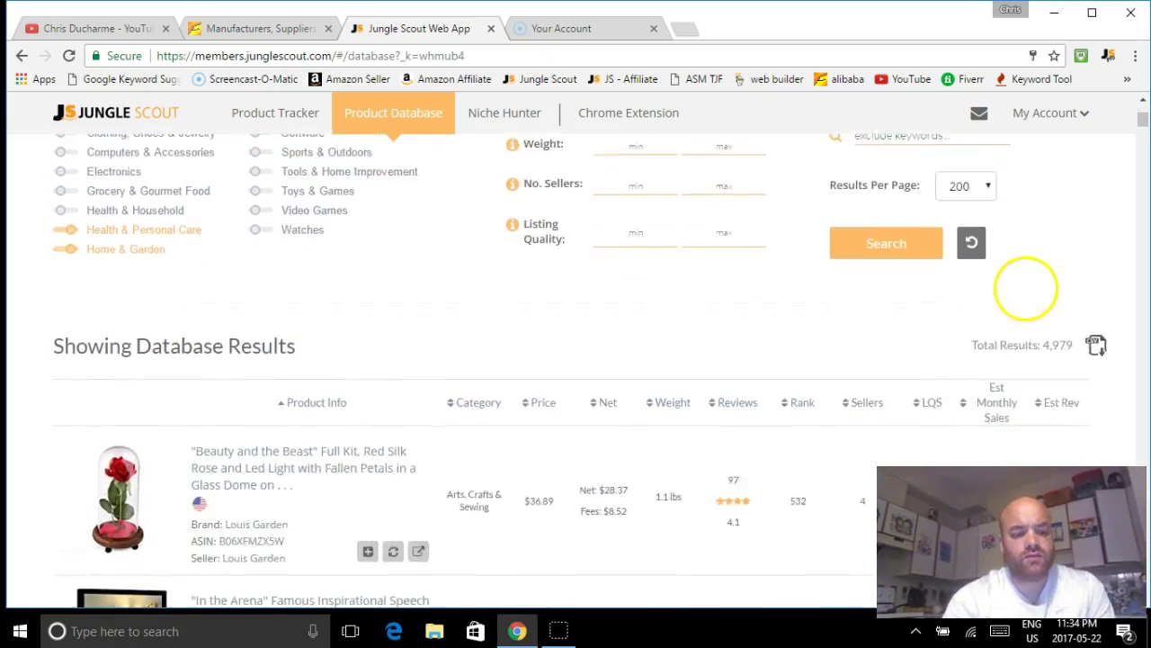
scroll(1026, 288, "down", 2)
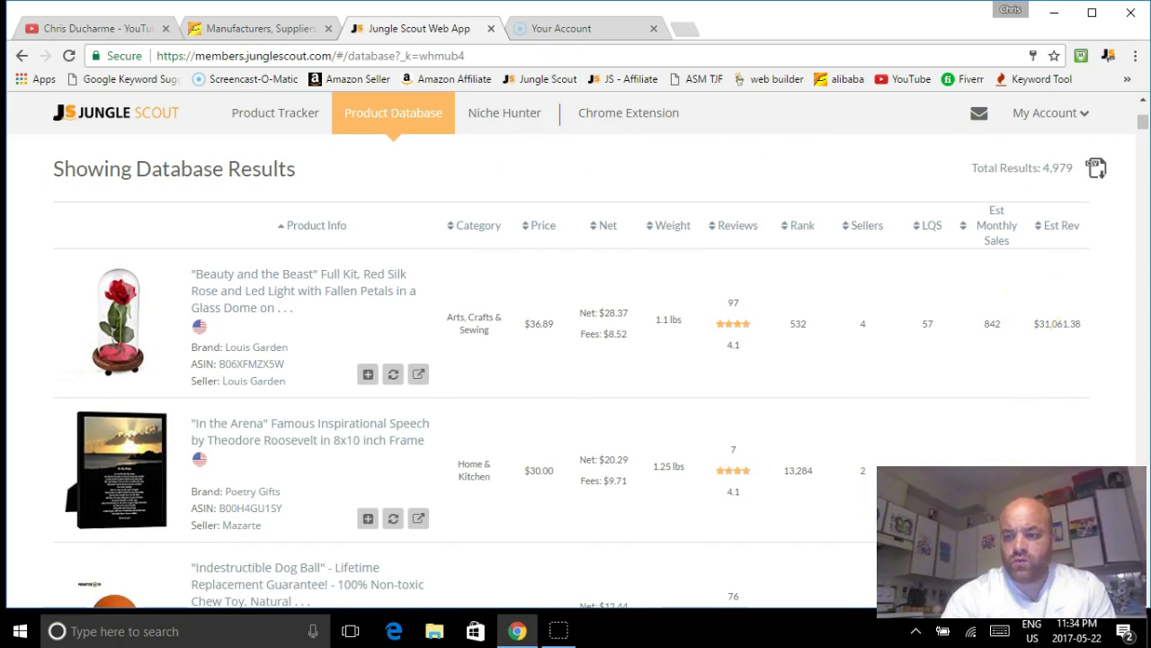
scroll(1008, 329, "up", 1)
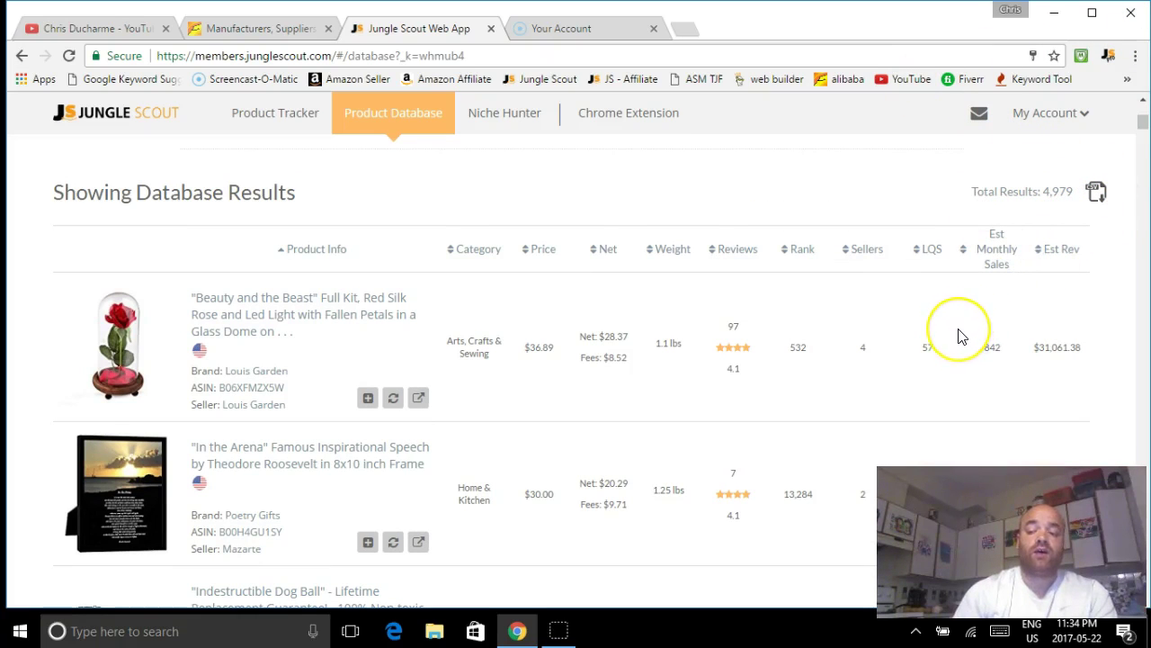
scroll(674, 503, "up", 8)
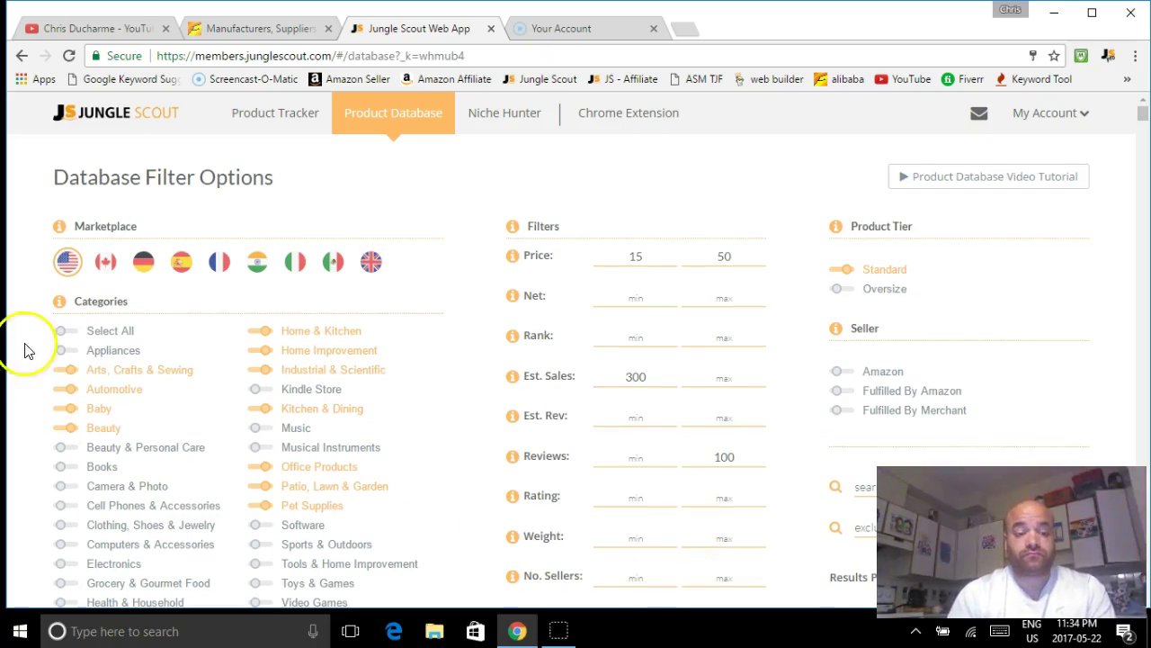
Switch the Product Database to the Canada marketplace and review its 109 filtered results.
left_click(106, 263)
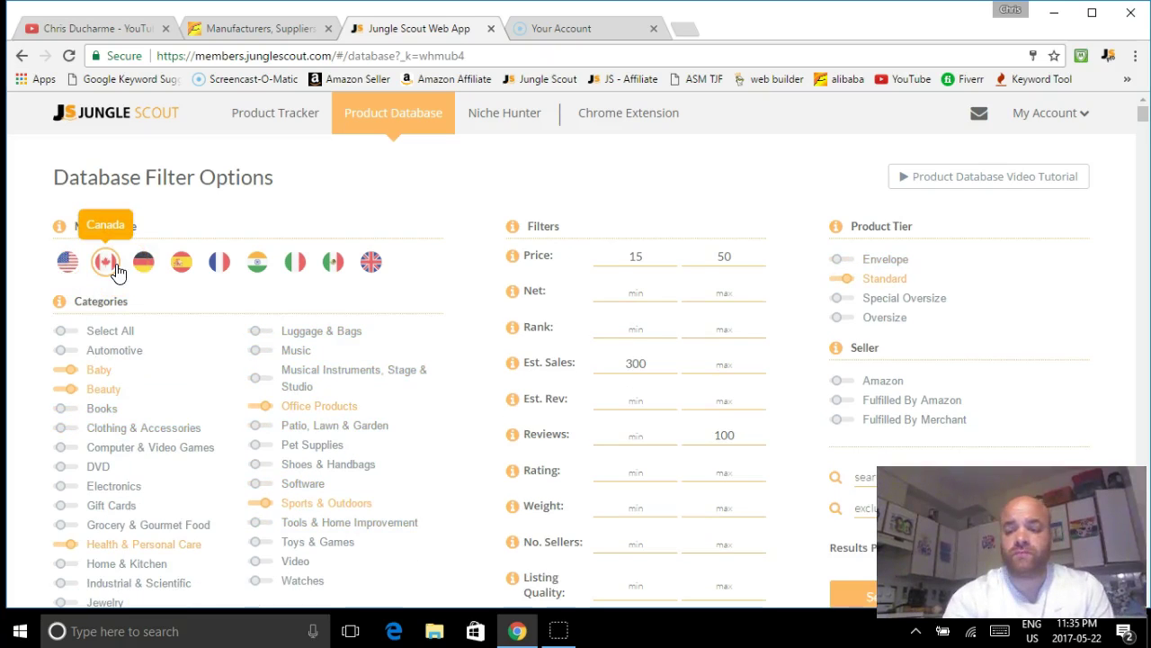
scroll(1041, 327, "down", 4)
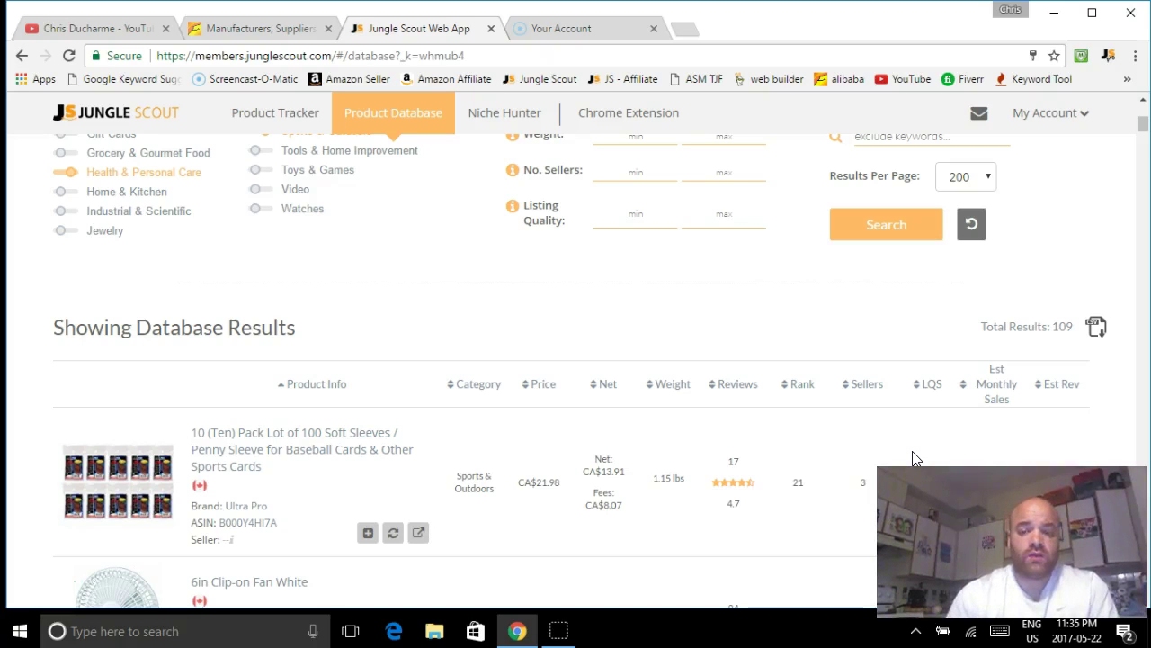
scroll(1059, 419, "up", 3)
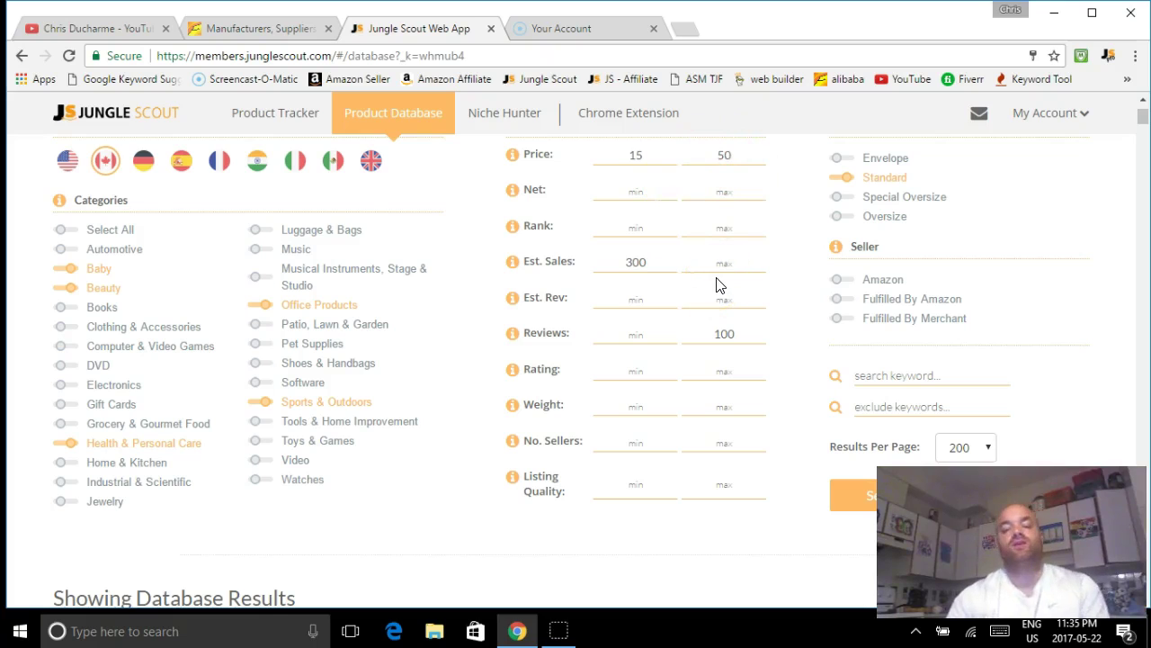
Switch the database back to the US marketplace and scroll down to the results table.
left_click(67, 163)
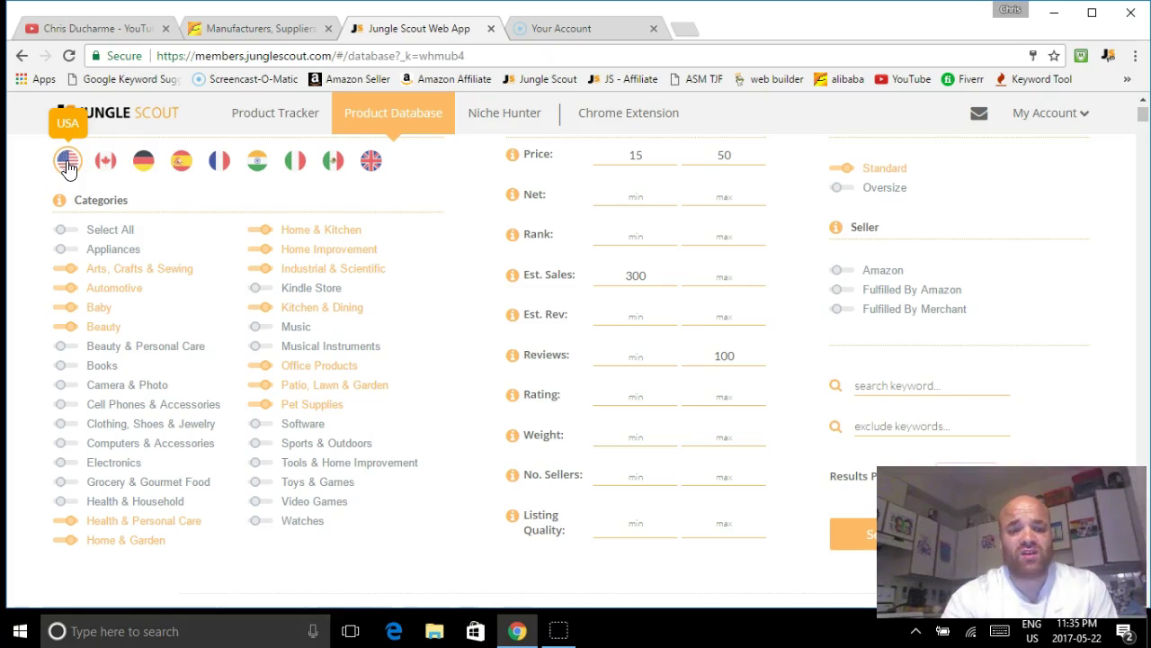
scroll(1067, 321, "down", 6)
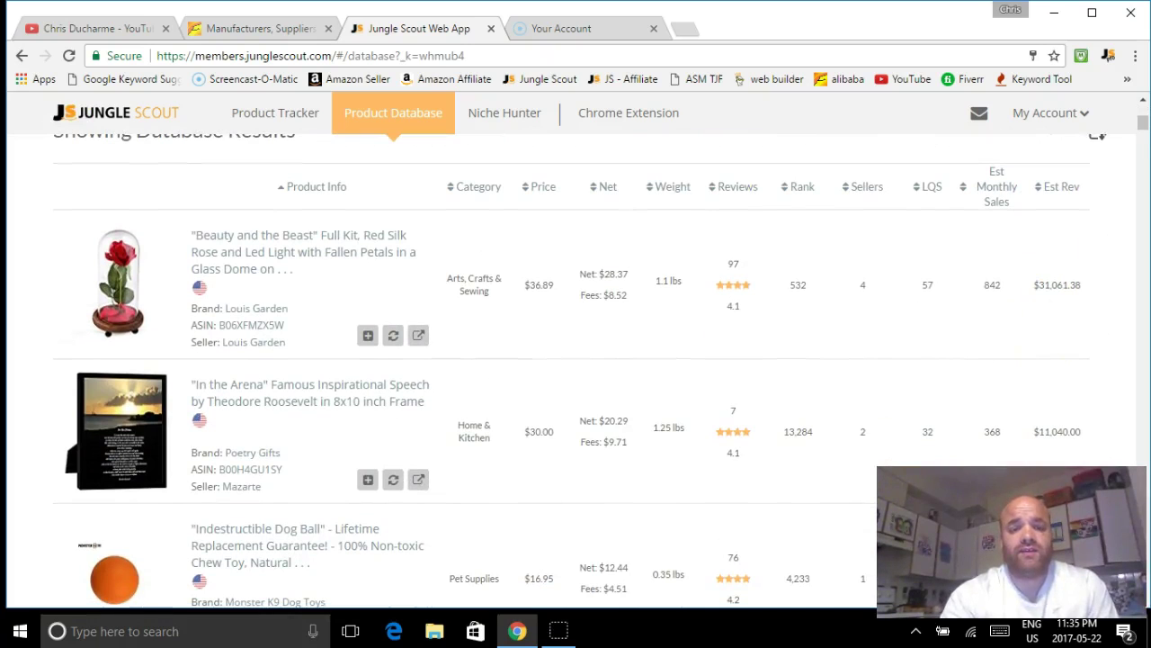
scroll(1028, 377, "down", 1)
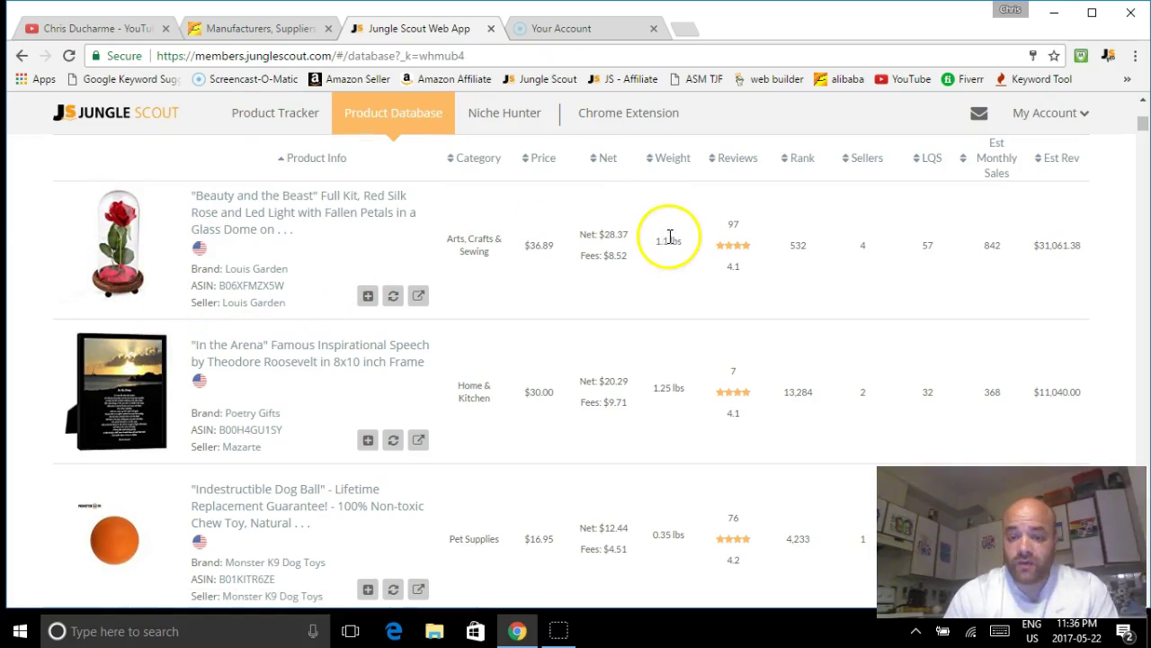
Sort the US results by weight, lightest first, and browse down to the Honey Badger NectarCollector set.
left_click(669, 162)
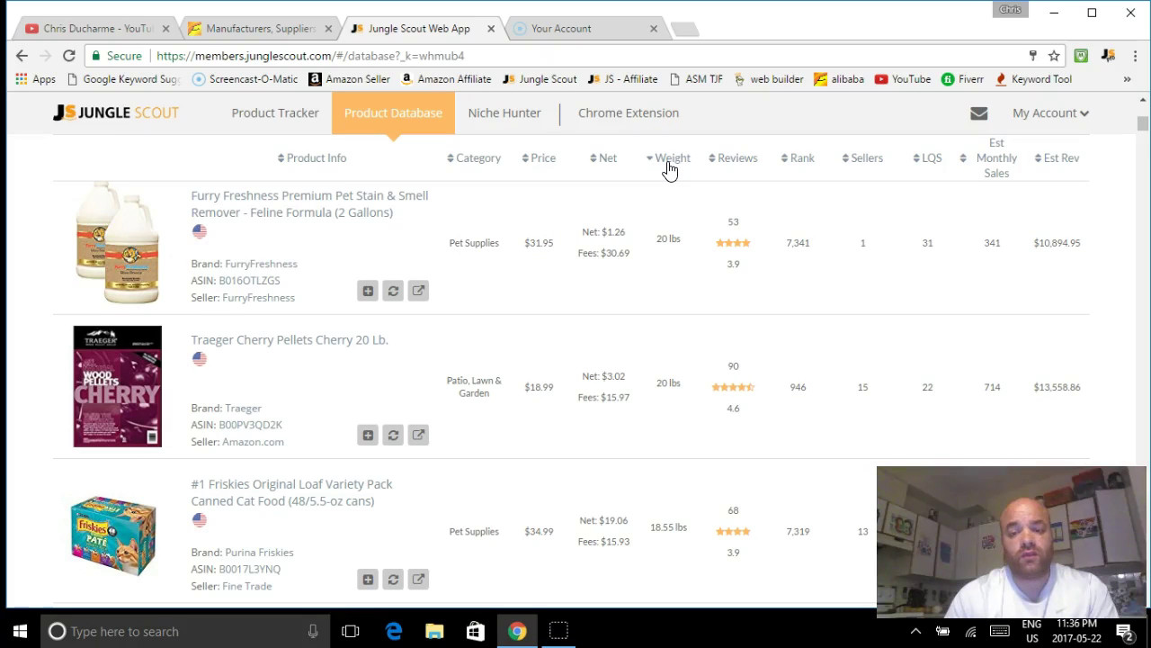
left_click(671, 169)
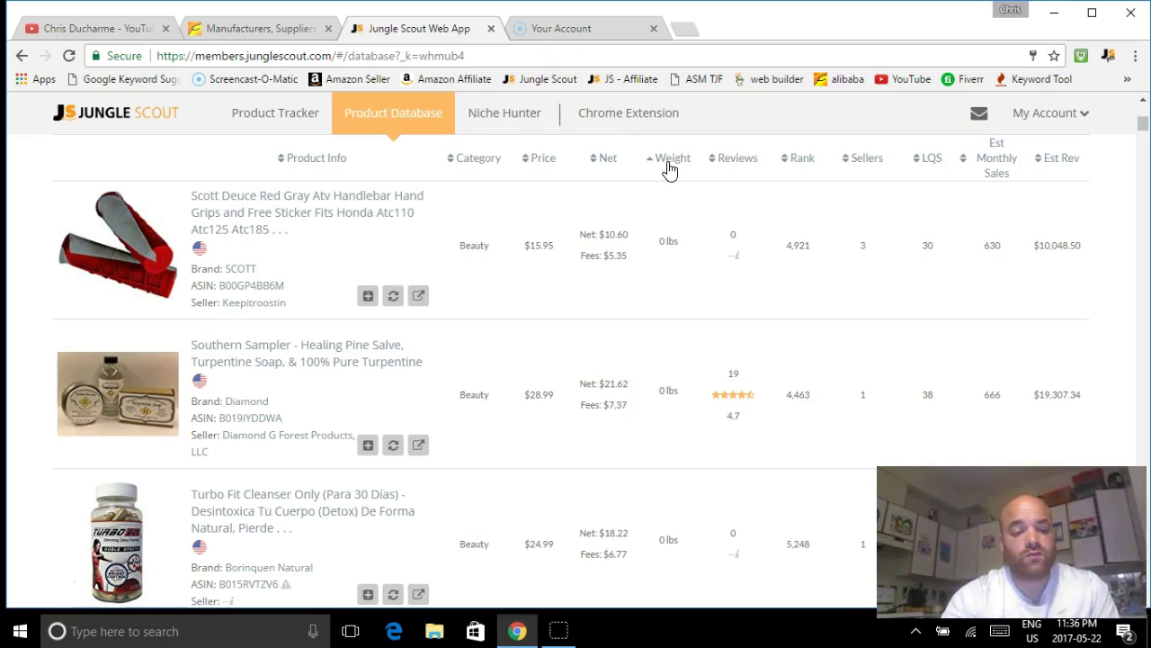
scroll(1046, 355, "down", 3)
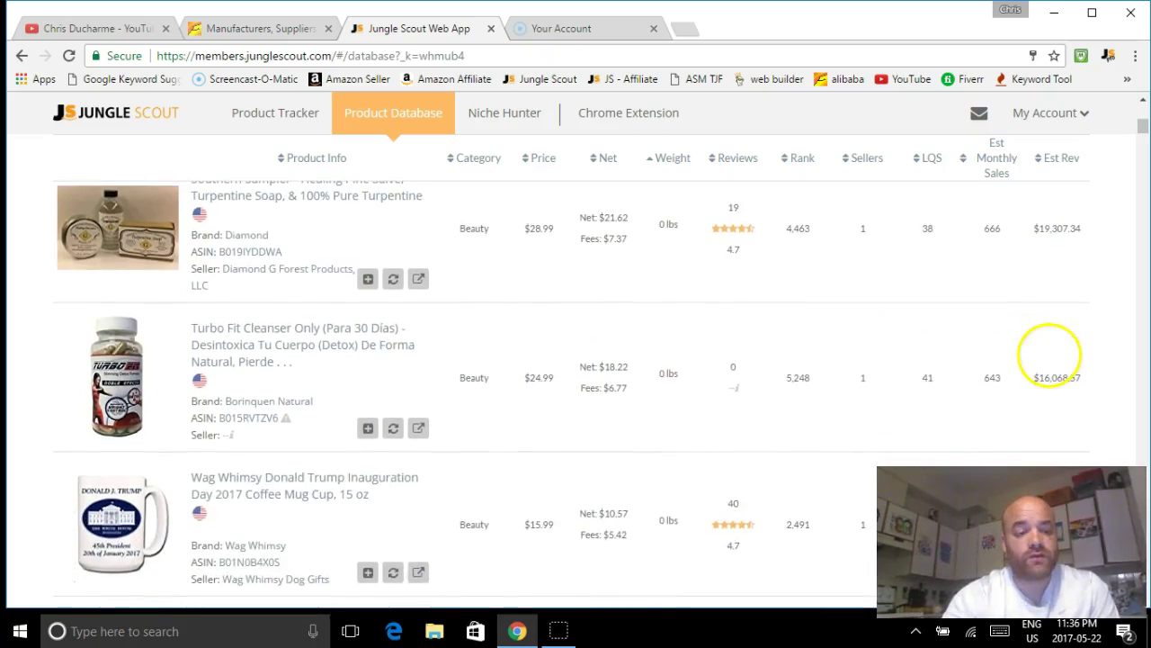
scroll(1046, 354, "up", 4)
scroll(1029, 360, "down", 1)
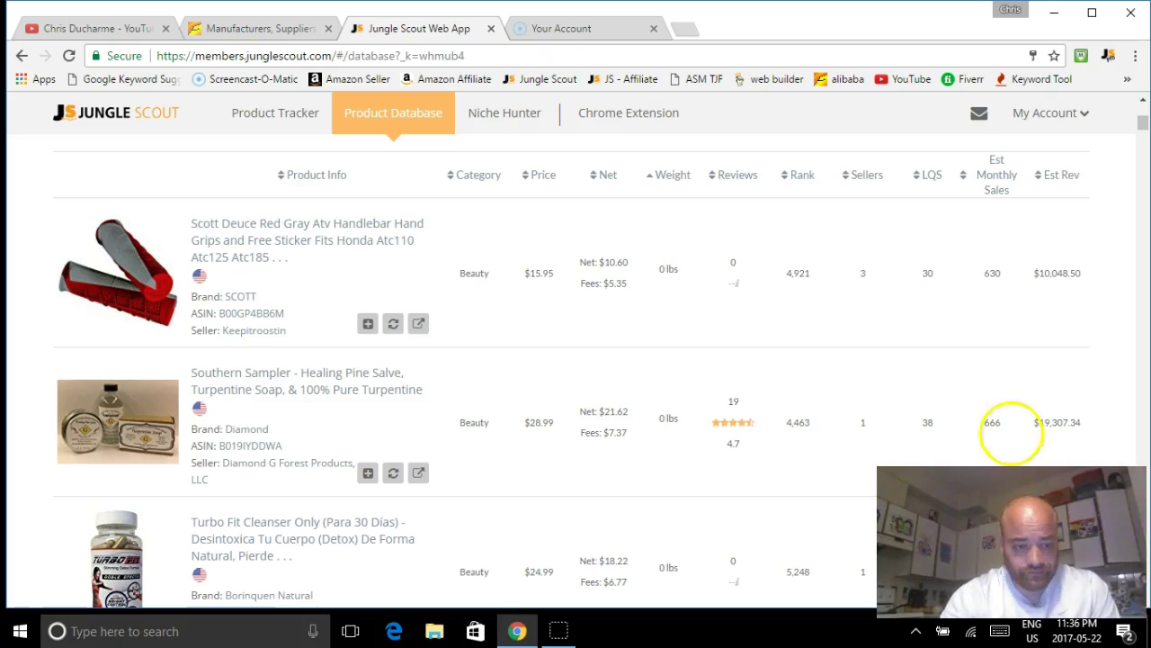
scroll(1062, 413, "down", 3)
scroll(1032, 367, "down", 1)
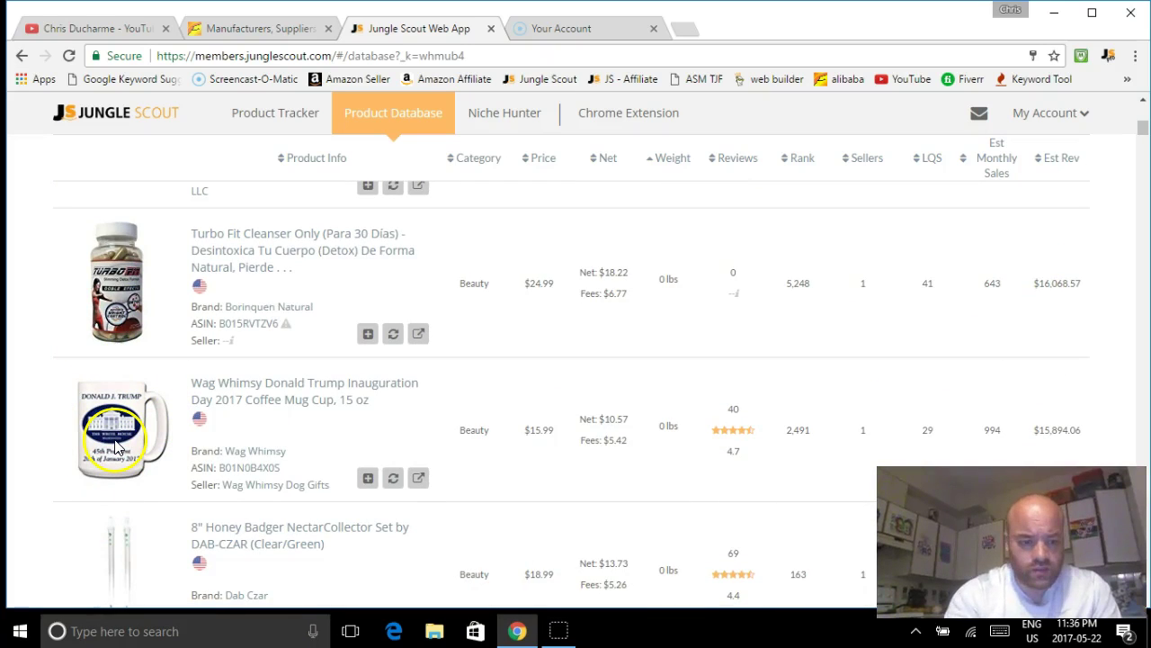
scroll(1017, 304, "down", 3)
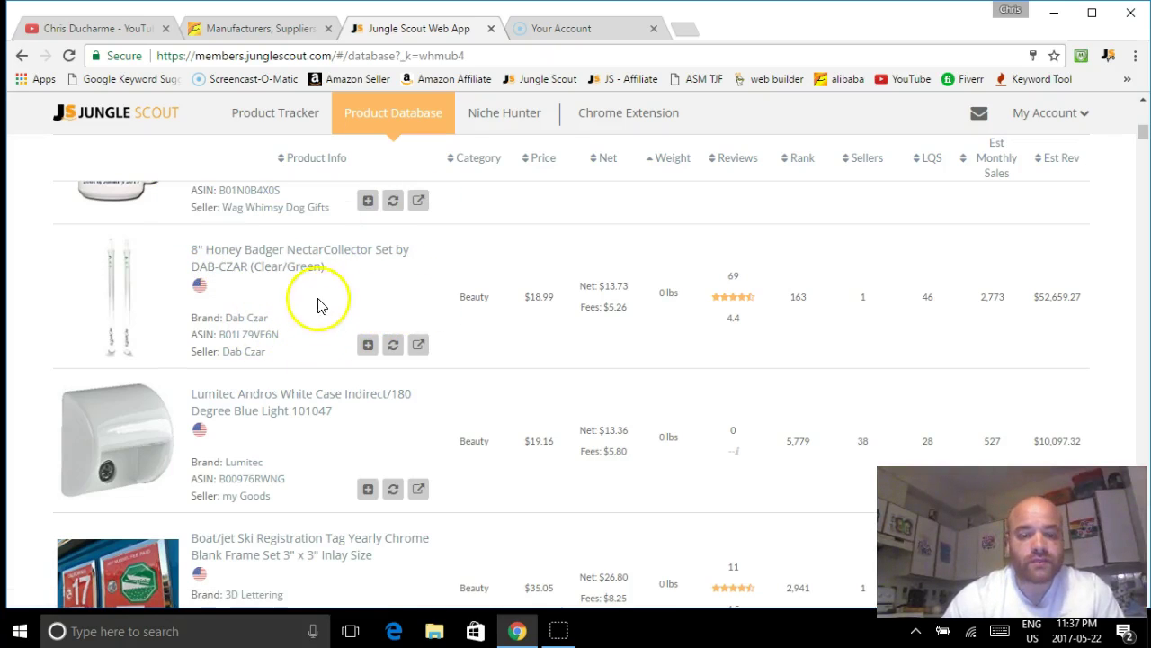
Search Amazon for nectar collectors, replacing the initial 'Honey badg' query with 'nector col'.
left_click(343, 254)
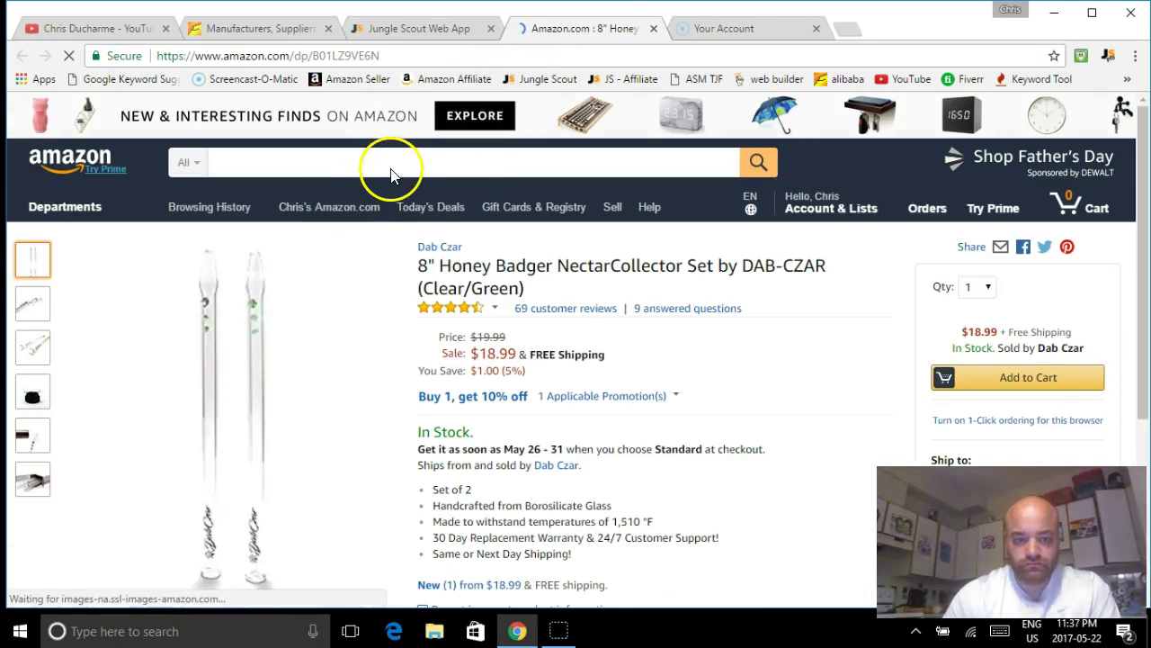
type("Hon")
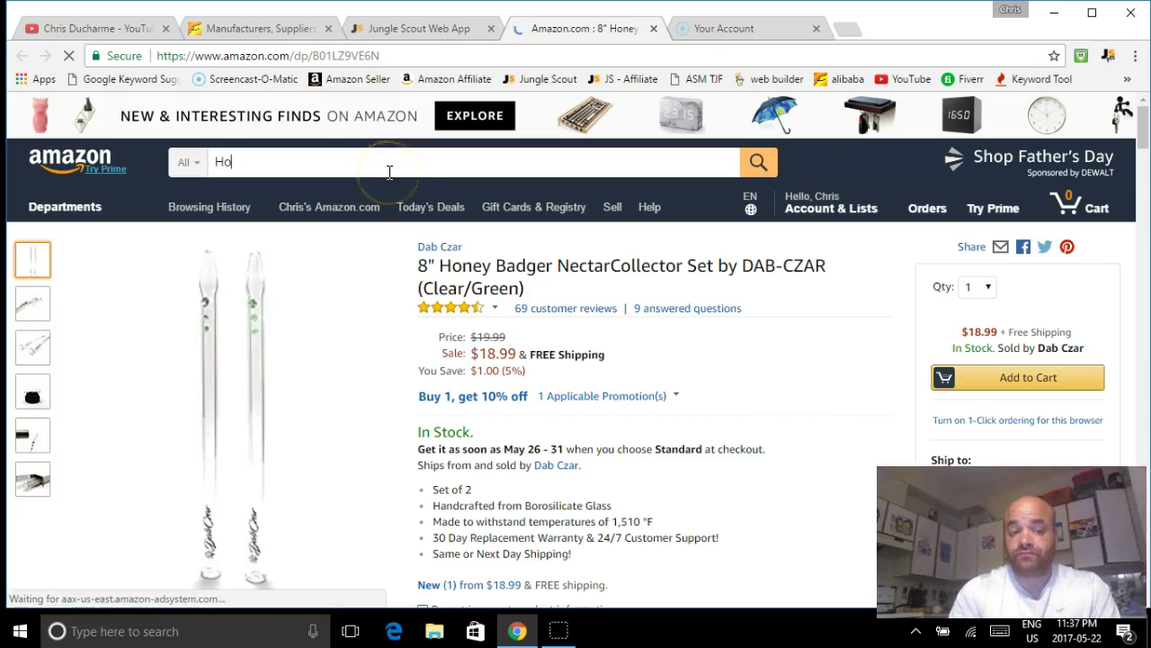
type("ey badger")
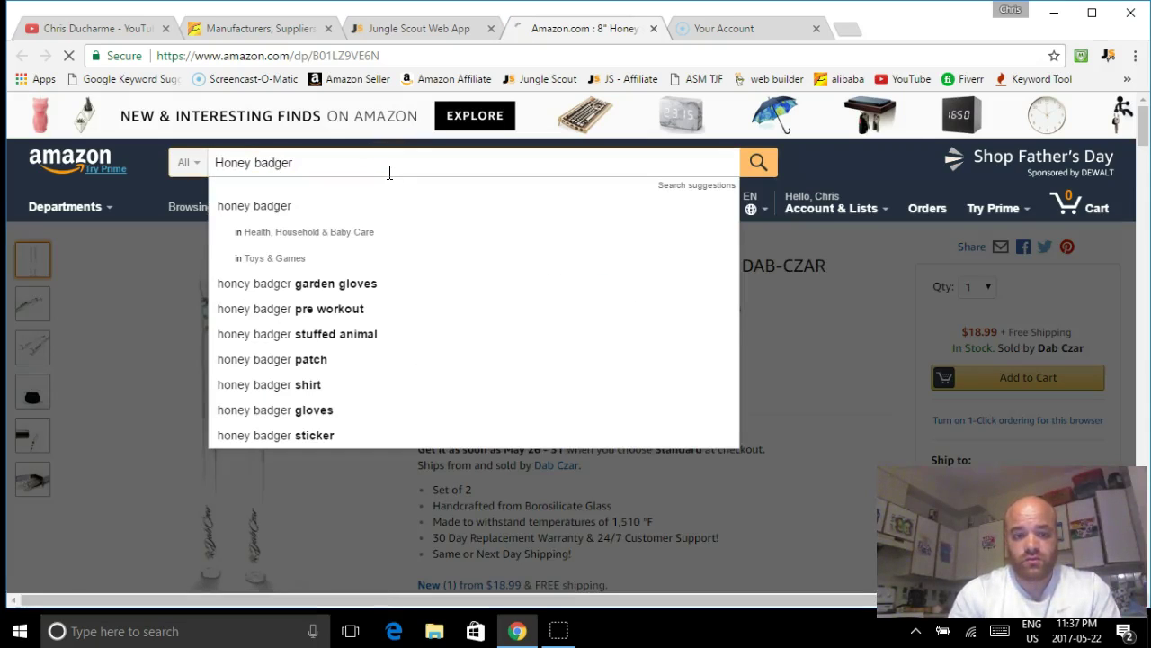
key("BackSpace")
key("BackSpace")
key("BackSpace")
key("BackSpace")
key("BackSpace")
key("BackSpace")
key("BackSpace")
key("BackSpace")
key("BackSpace")
key("BackSpace")
key("BackSpace")
key("BackSpace")
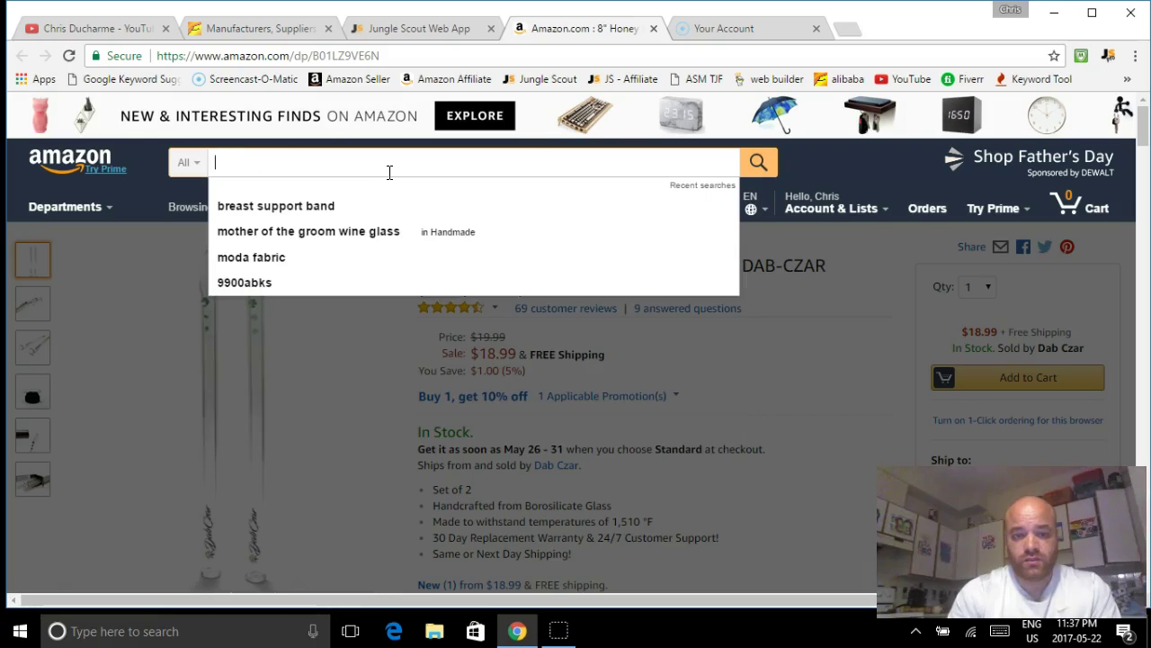
type("nector col")
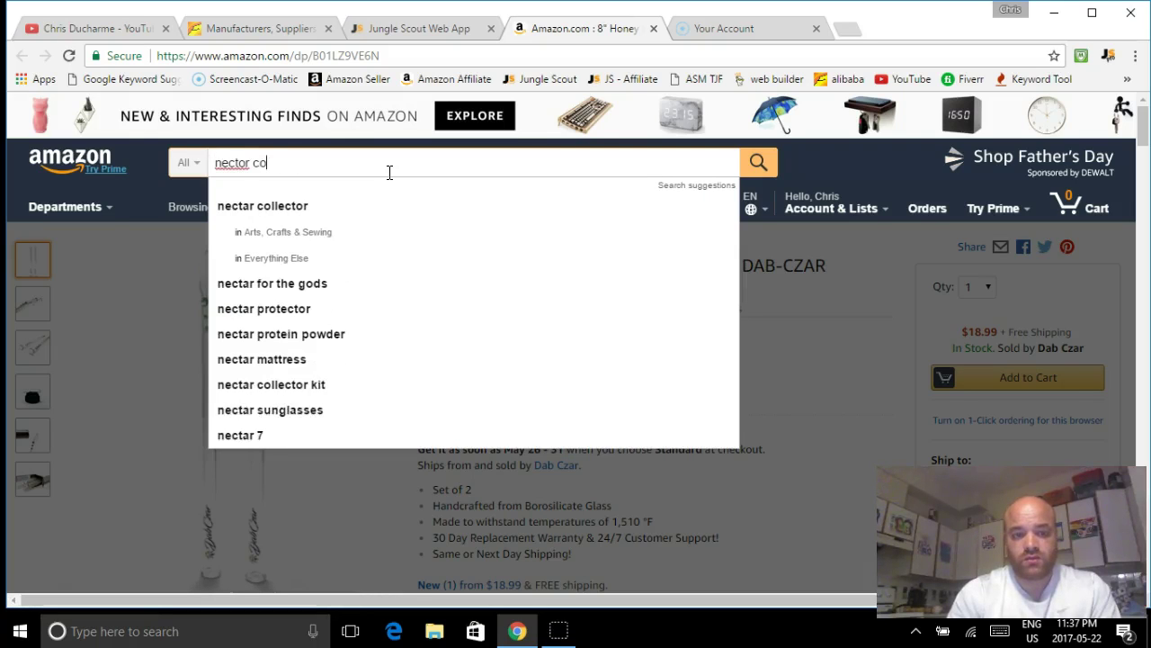
left_click(310, 202)
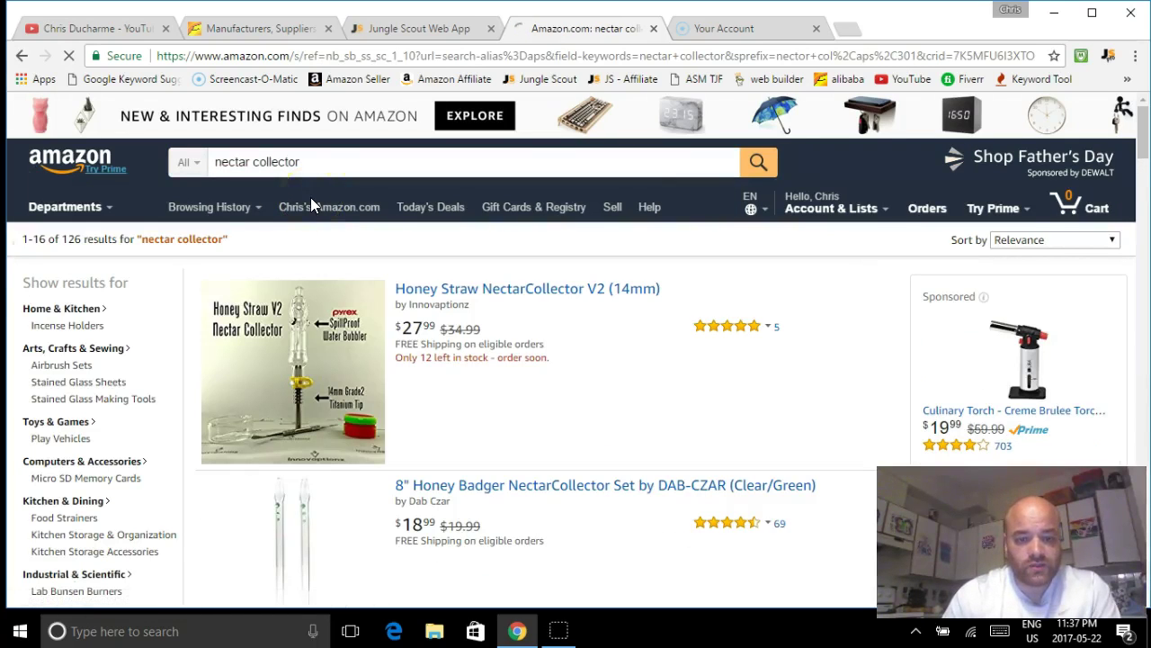
Scroll through the 126 nectar collector results to the bottom of the page and back up.
scroll(830, 432, "down", 2)
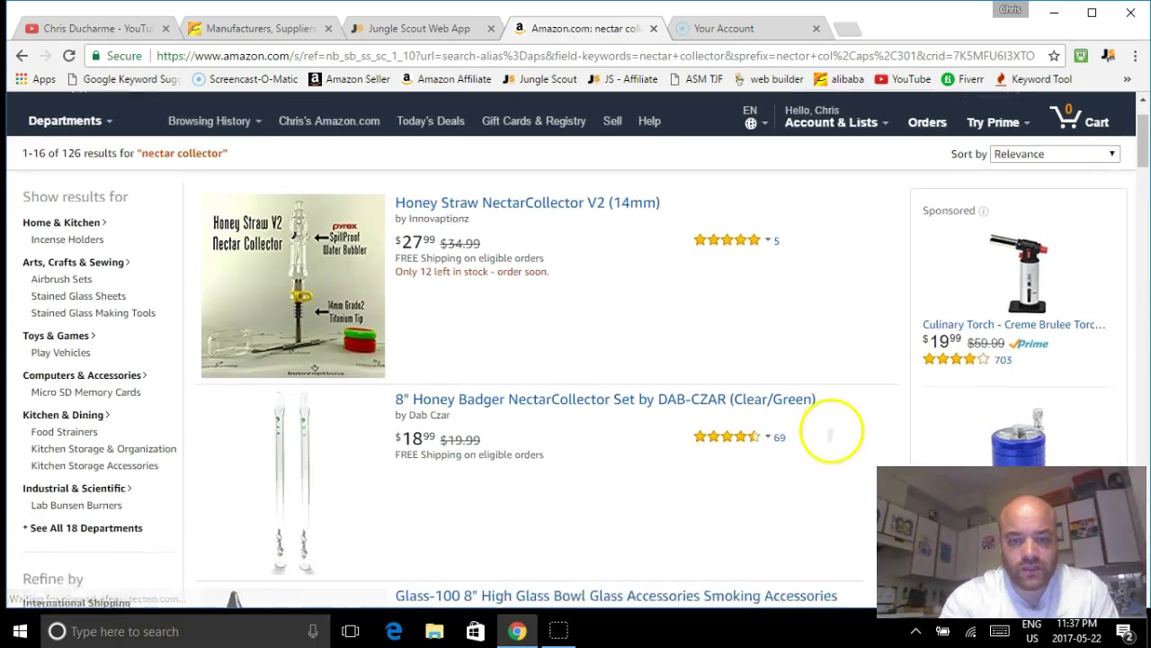
scroll(804, 504, "down", 2)
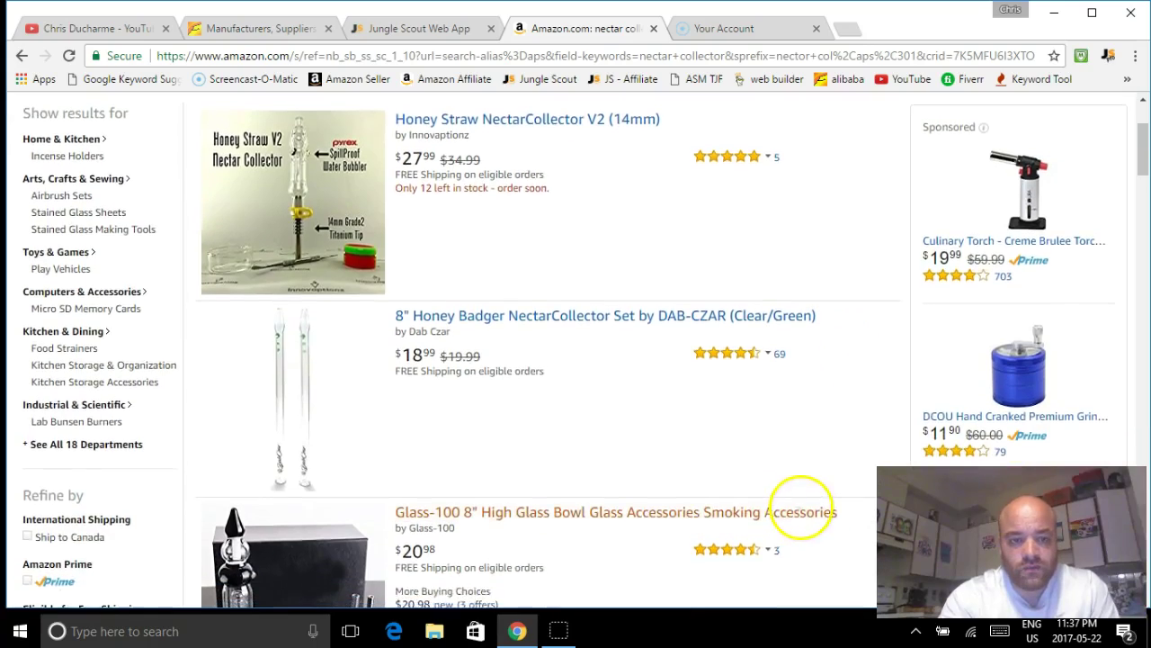
scroll(807, 470, "down", 2)
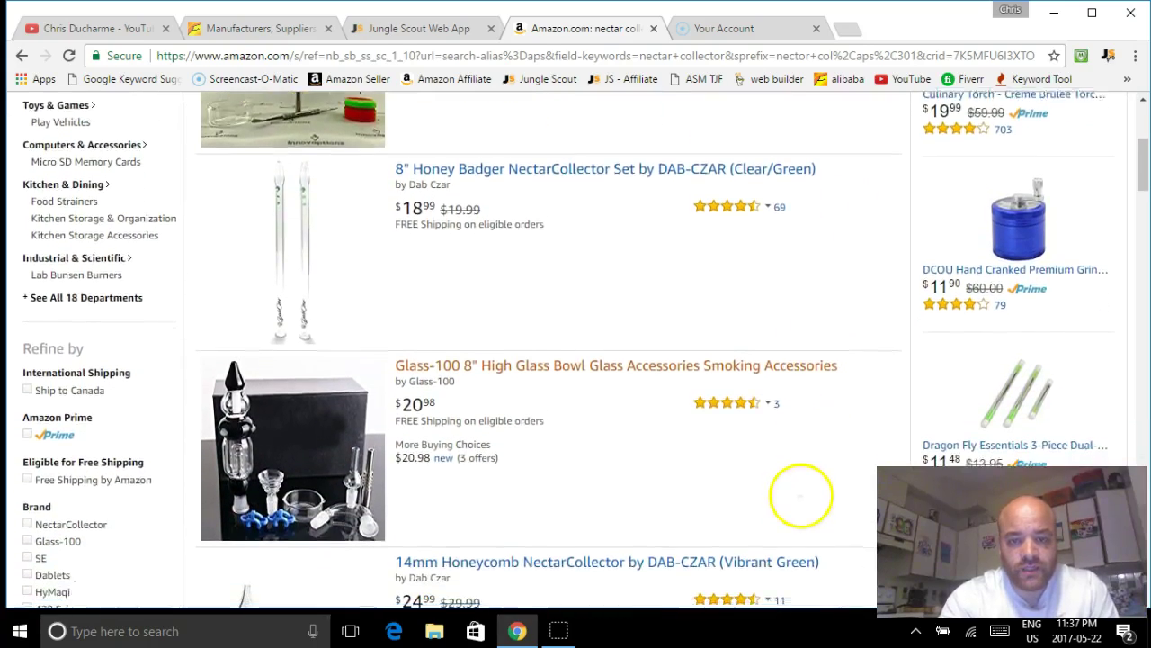
scroll(806, 475, "down", 4)
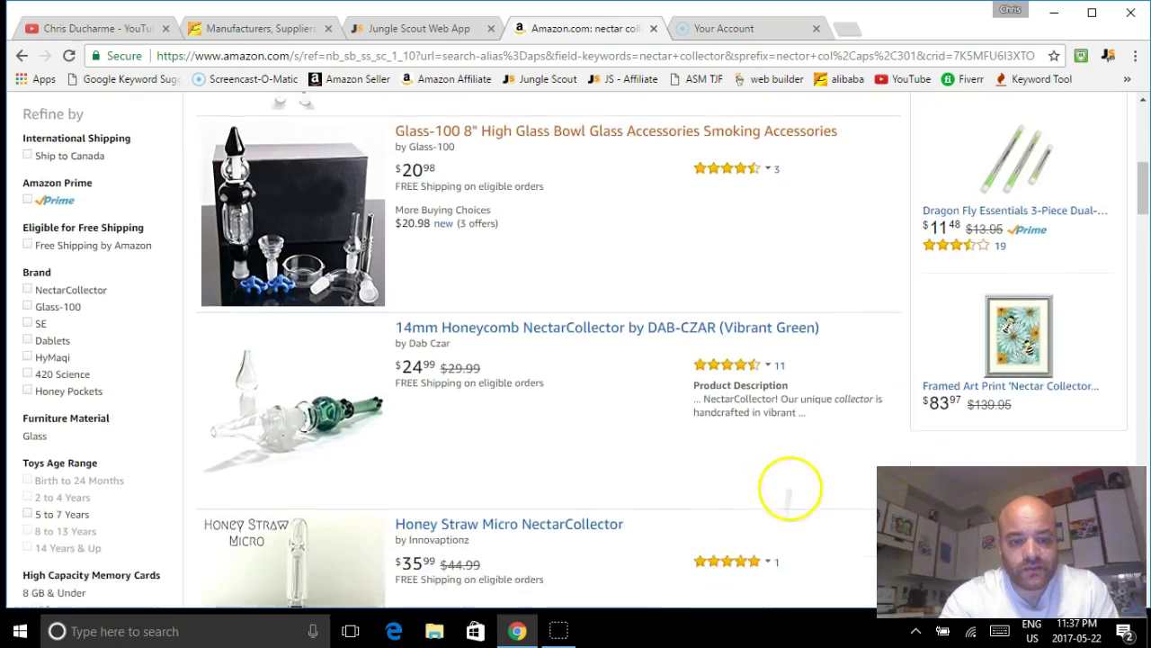
scroll(808, 422, "down", 5)
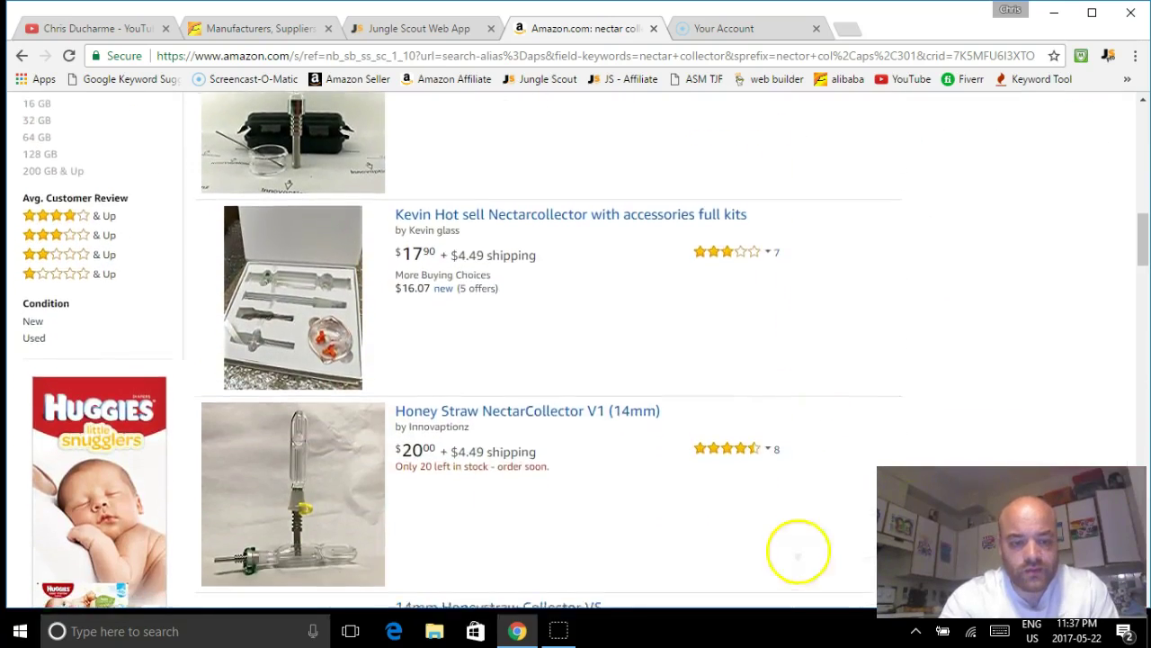
scroll(807, 454, "down", 1)
scroll(783, 508, "down", 2)
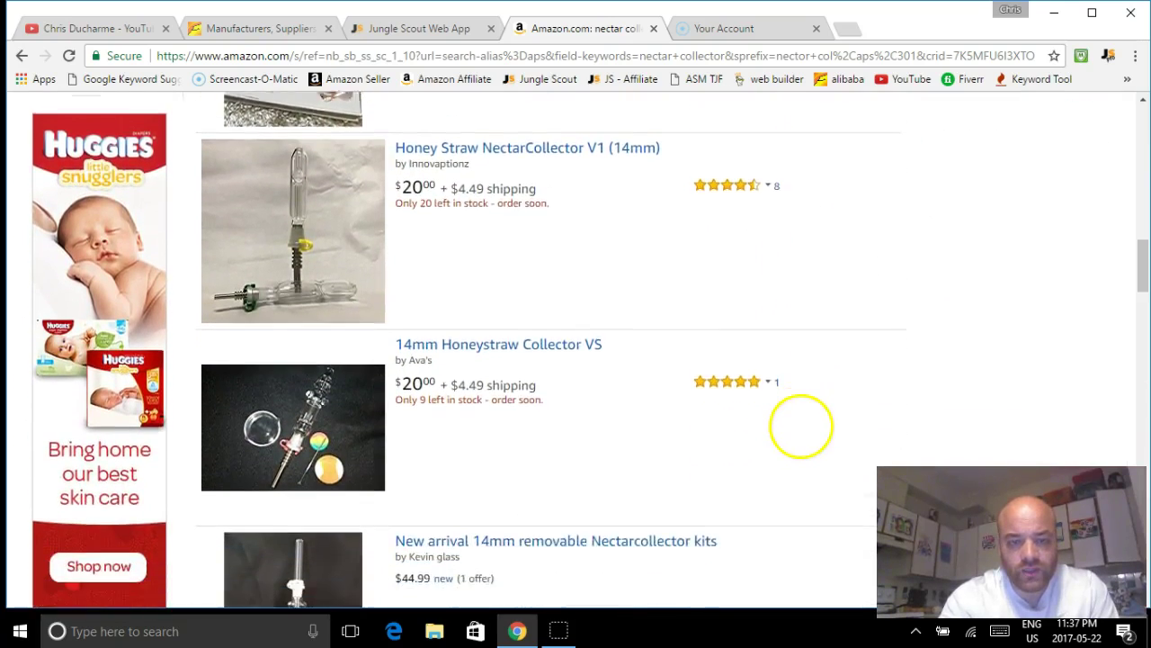
scroll(801, 425, "down", 4)
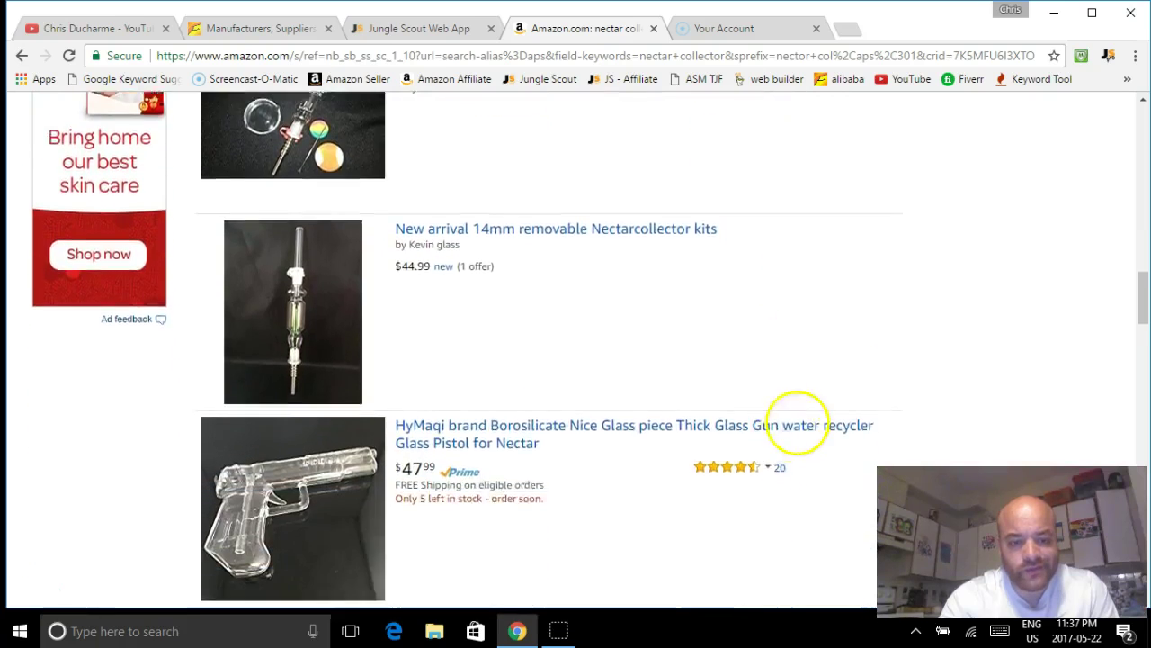
scroll(797, 422, "down", 2)
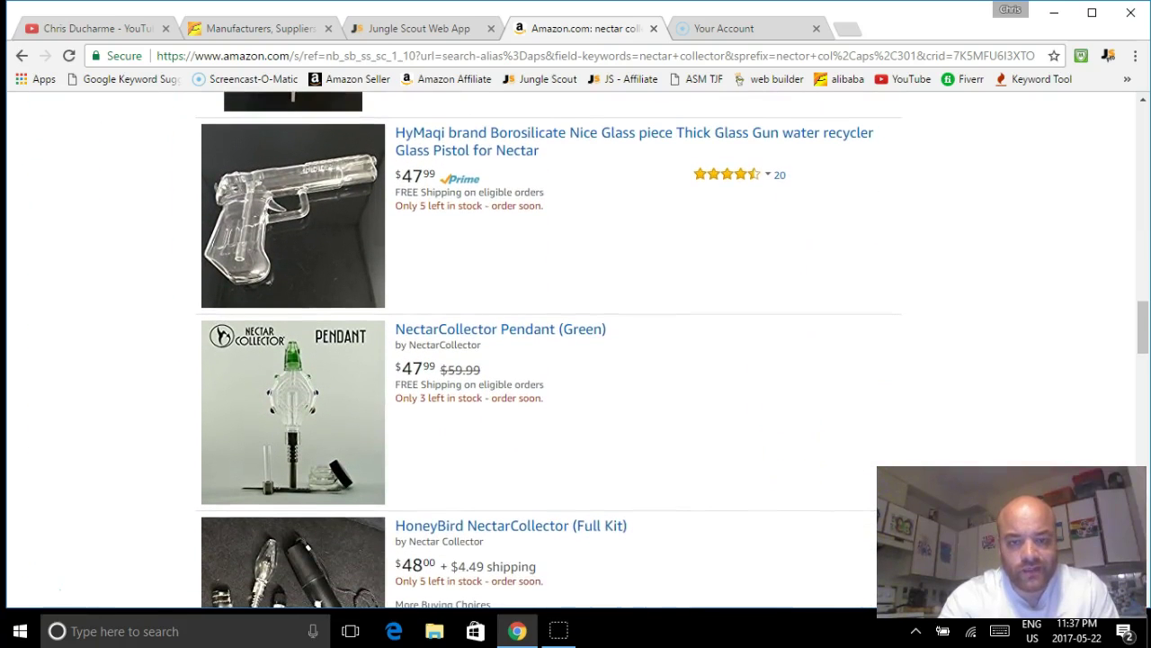
scroll(812, 432, "down", 5)
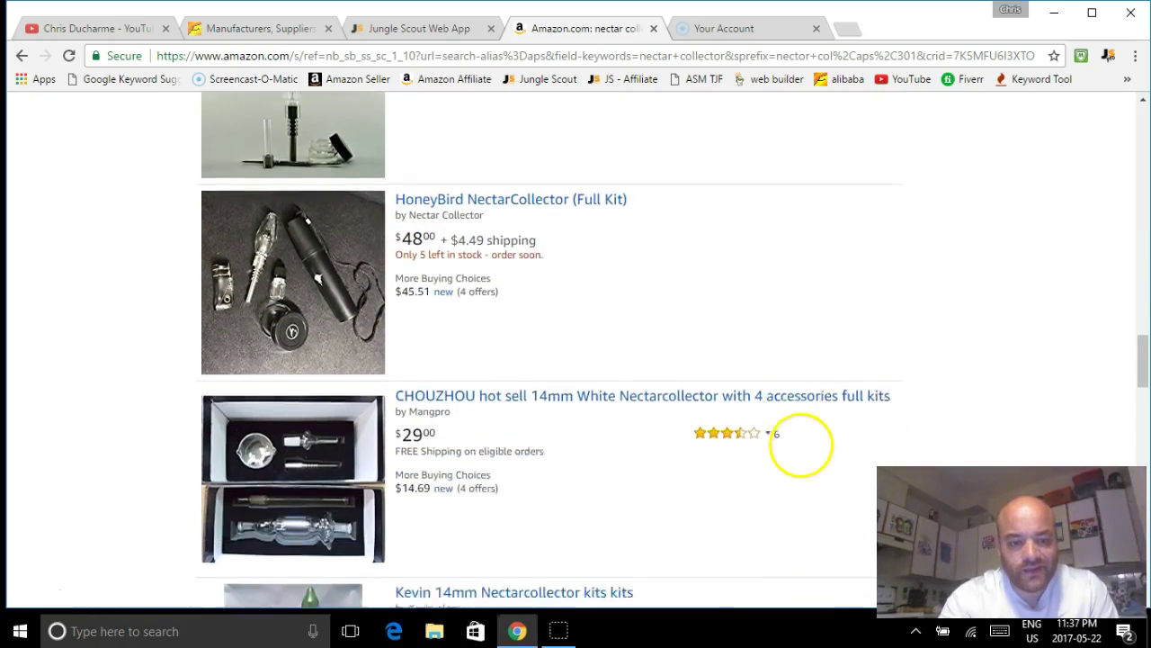
scroll(800, 443, "down", 12)
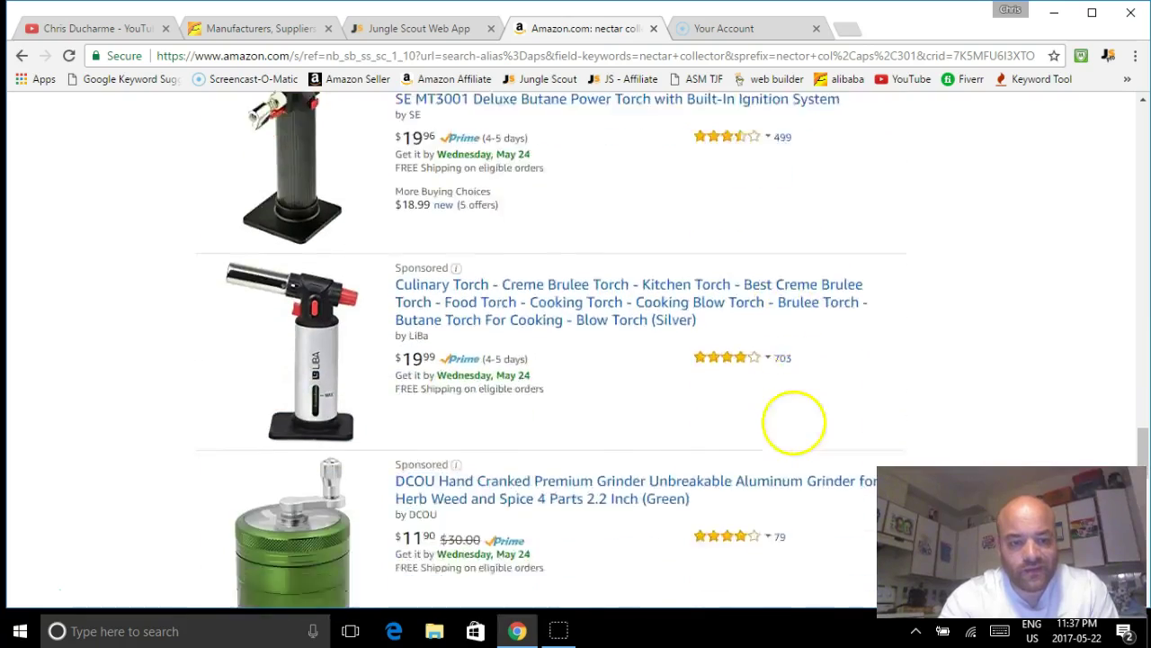
scroll(794, 421, "down", 2)
scroll(784, 444, "up", 20)
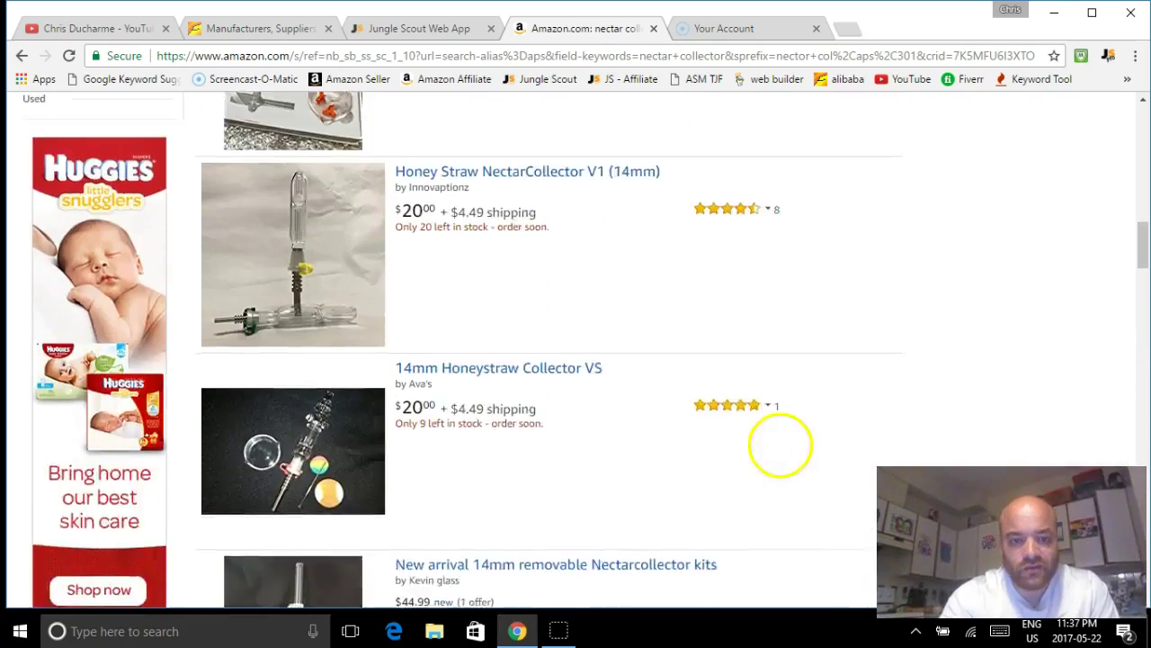
scroll(770, 611, "up", 5)
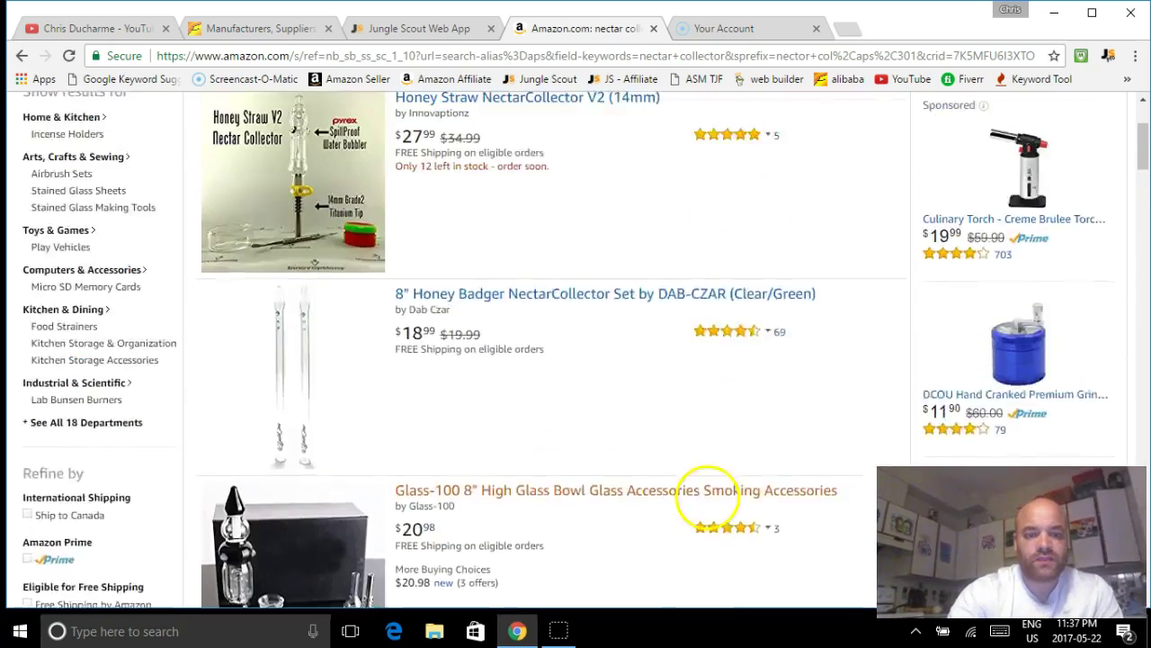
scroll(716, 377, "up", 3)
scroll(711, 239, "down", 2)
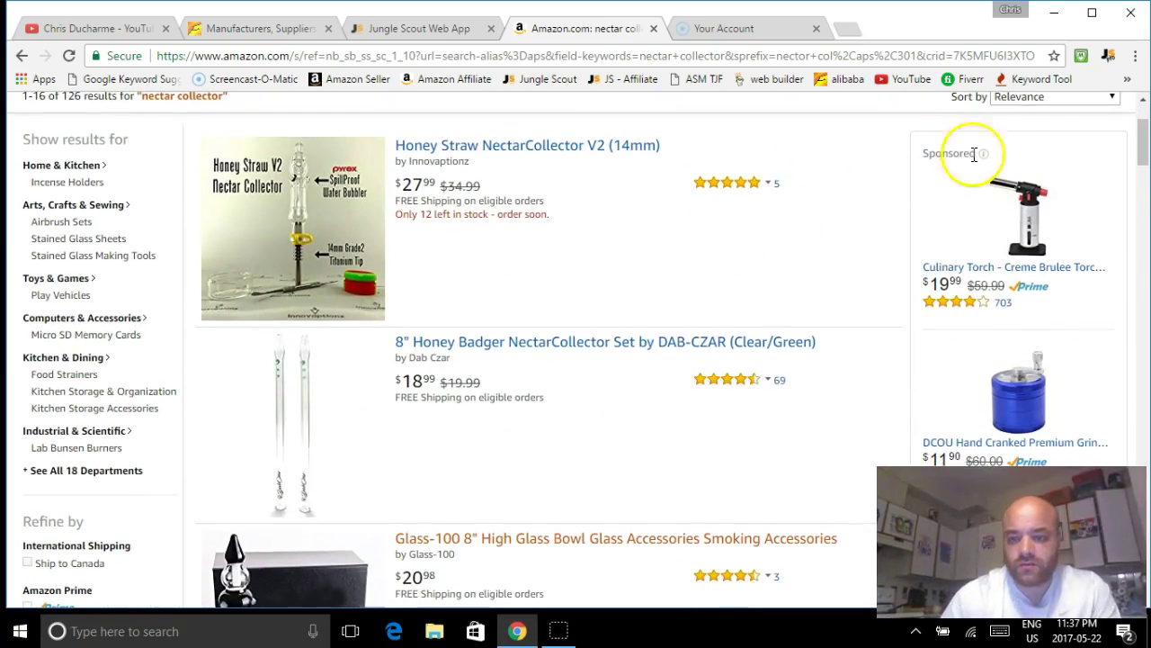
left_click(1108, 59)
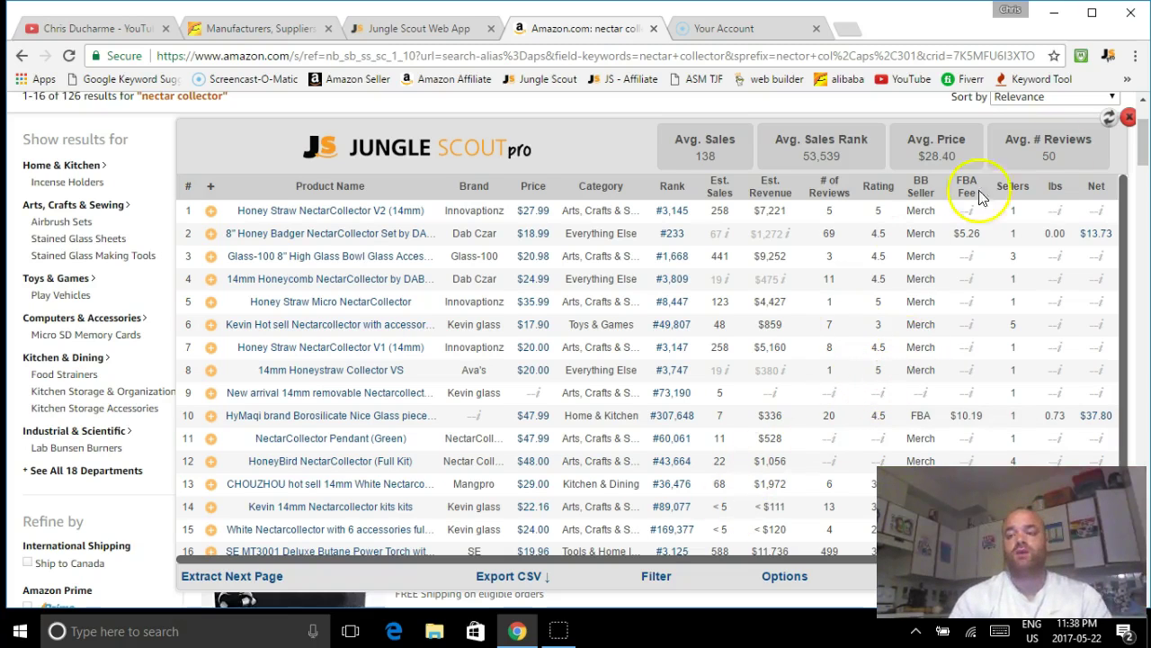
left_click(1129, 119)
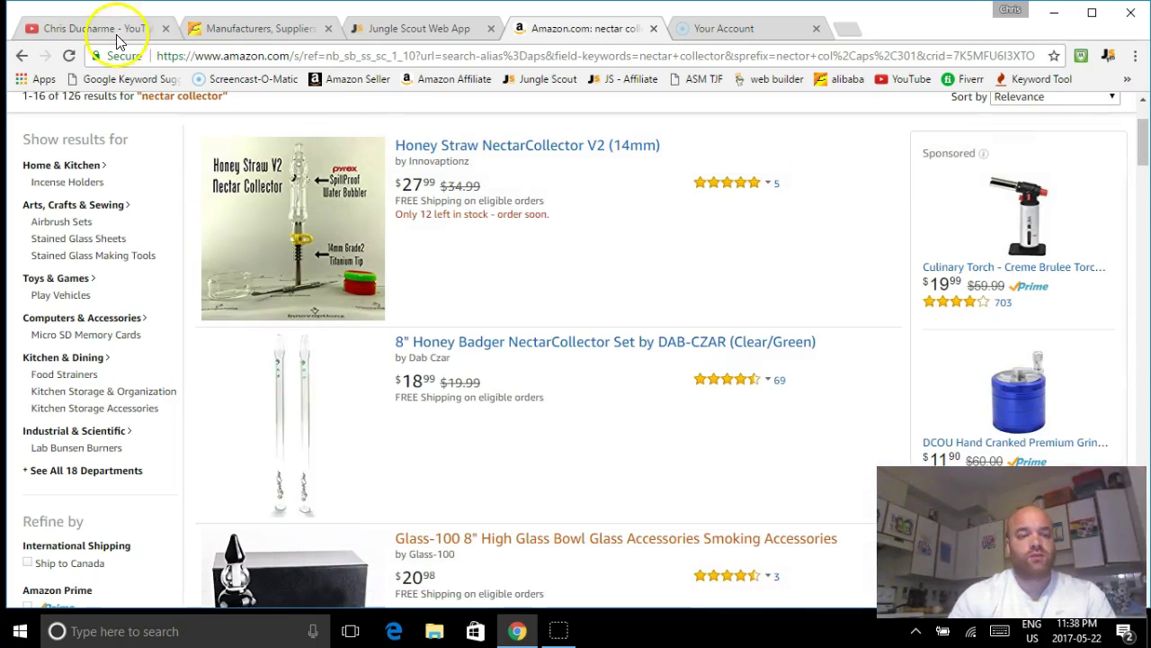
left_click(402, 28)
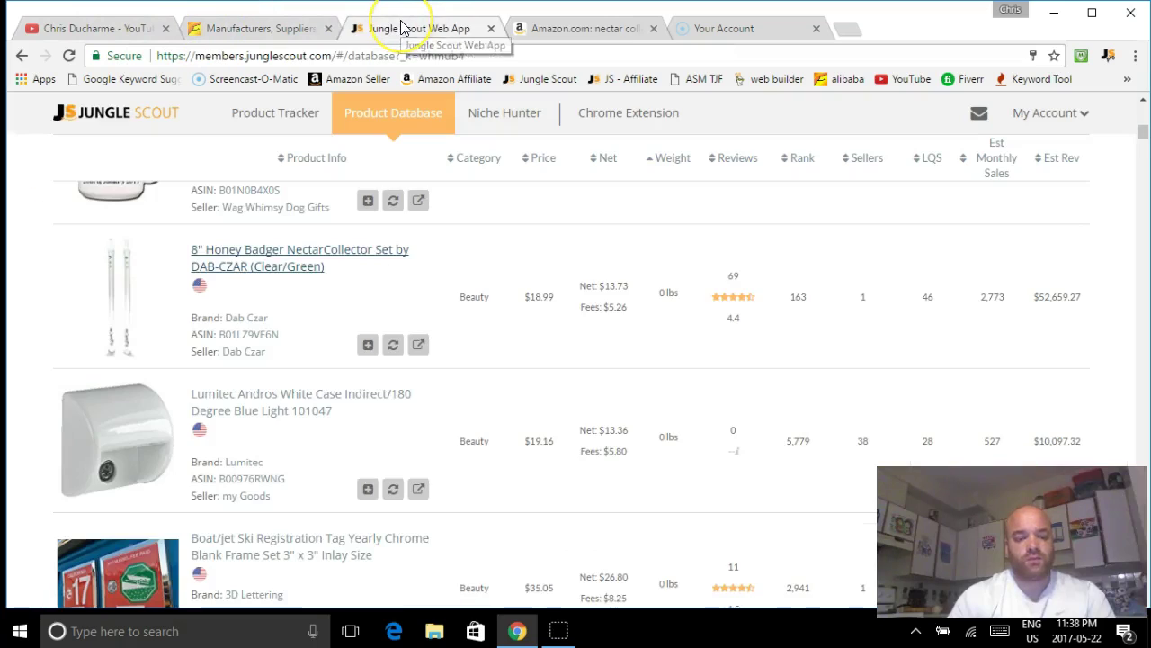
scroll(588, 333, "down", 2)
scroll(601, 468, "up", 1)
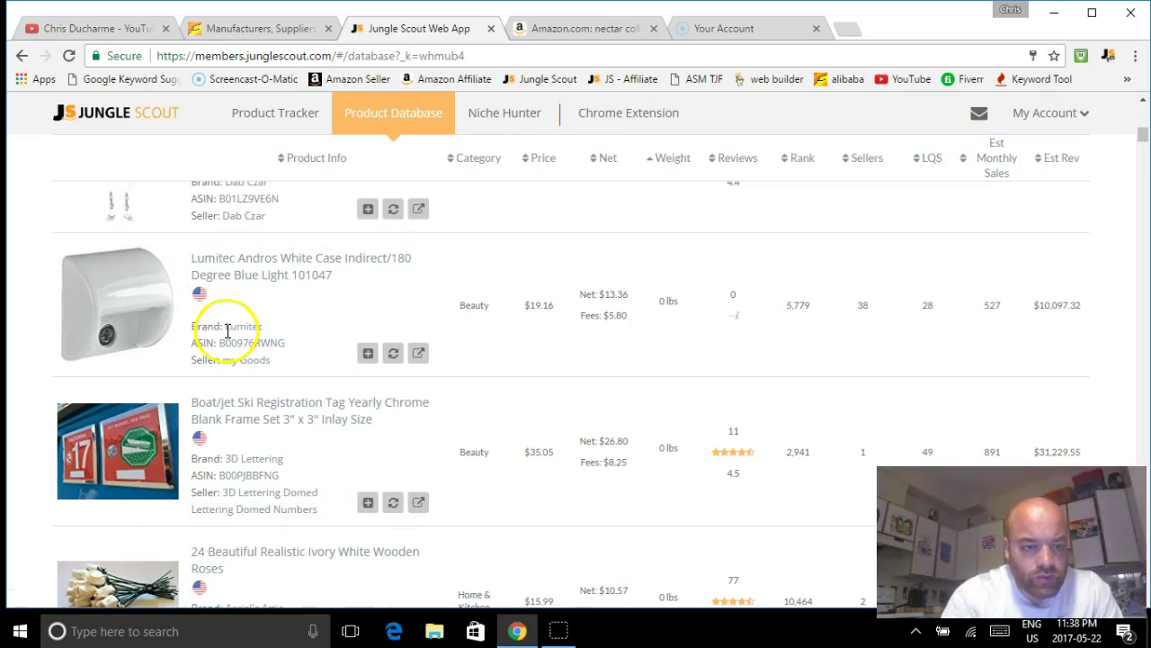
scroll(663, 411, "down", 4)
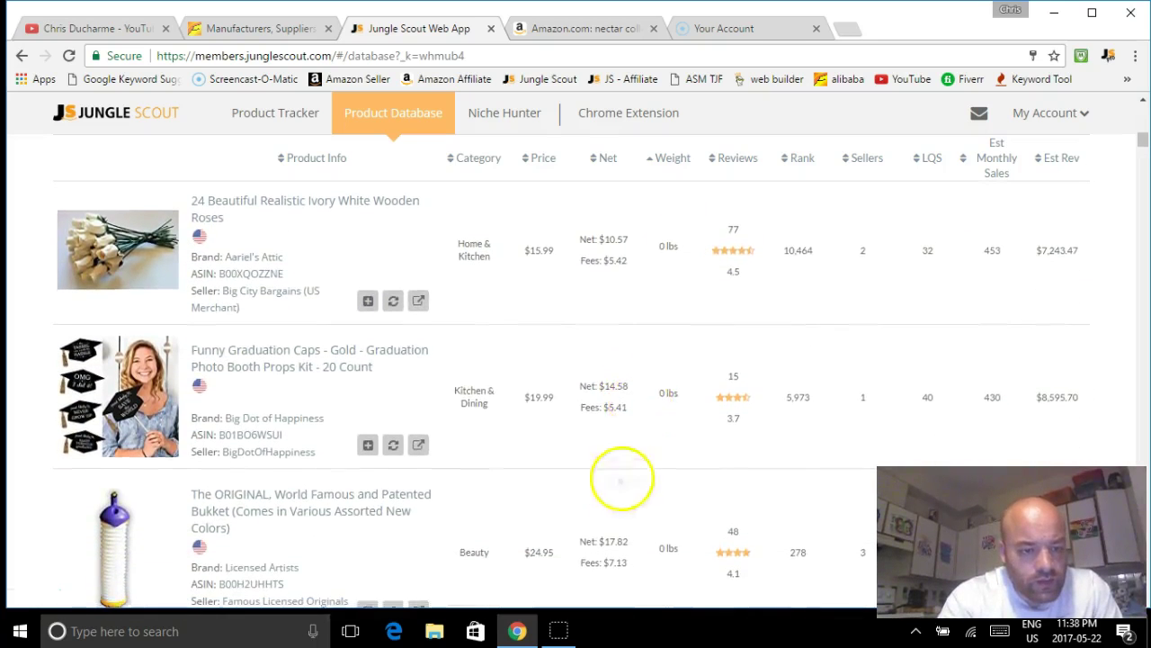
scroll(621, 479, "down", 2)
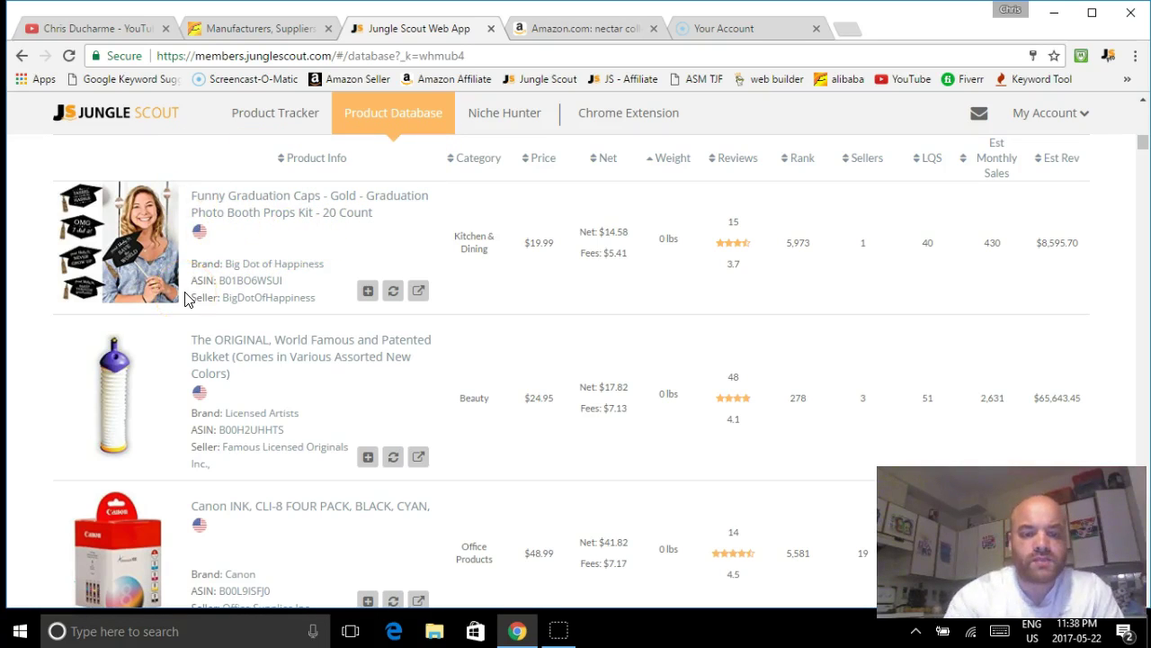
scroll(597, 406, "down", 2)
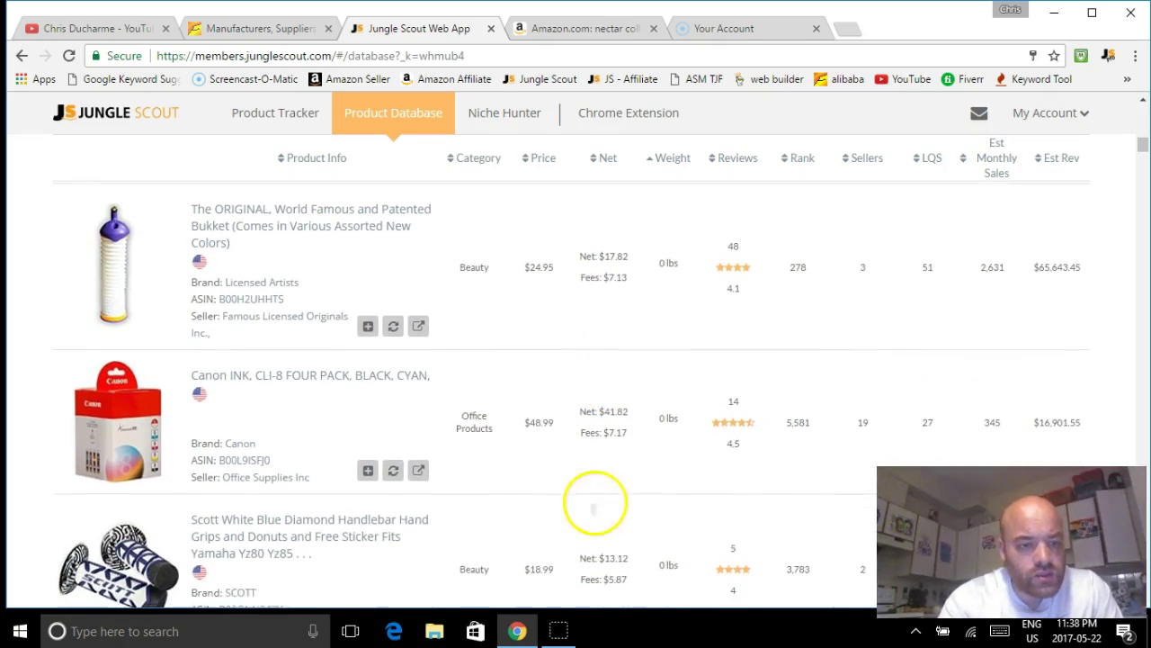
scroll(595, 504, "down", 1)
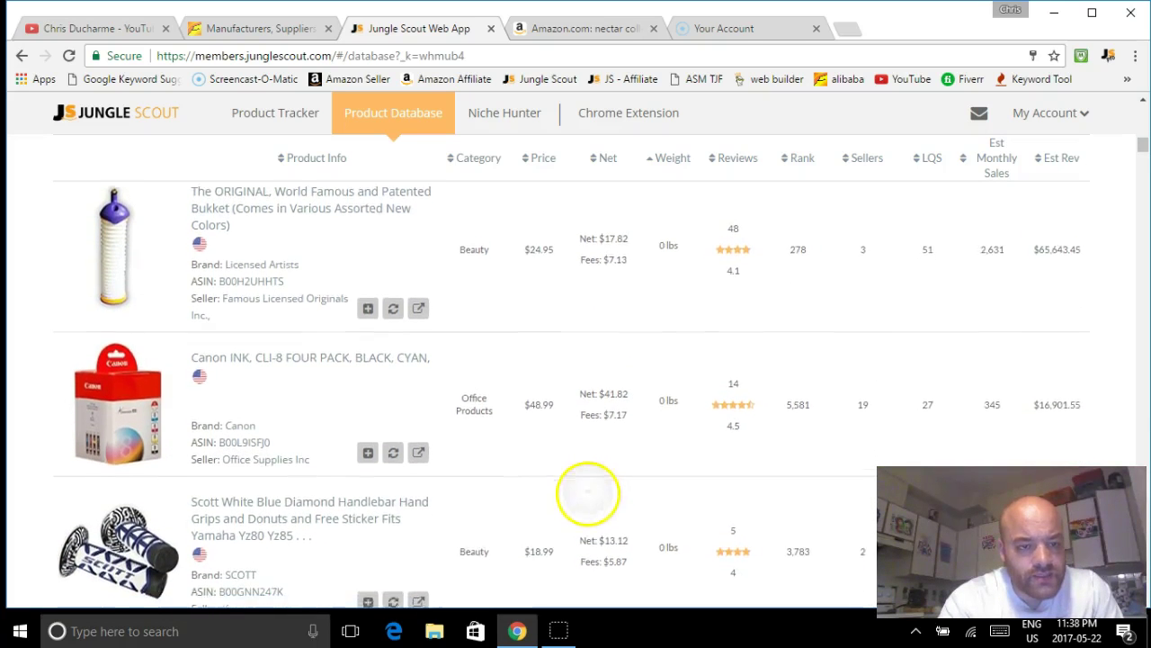
scroll(590, 464, "down", 1)
scroll(611, 390, "down", 2)
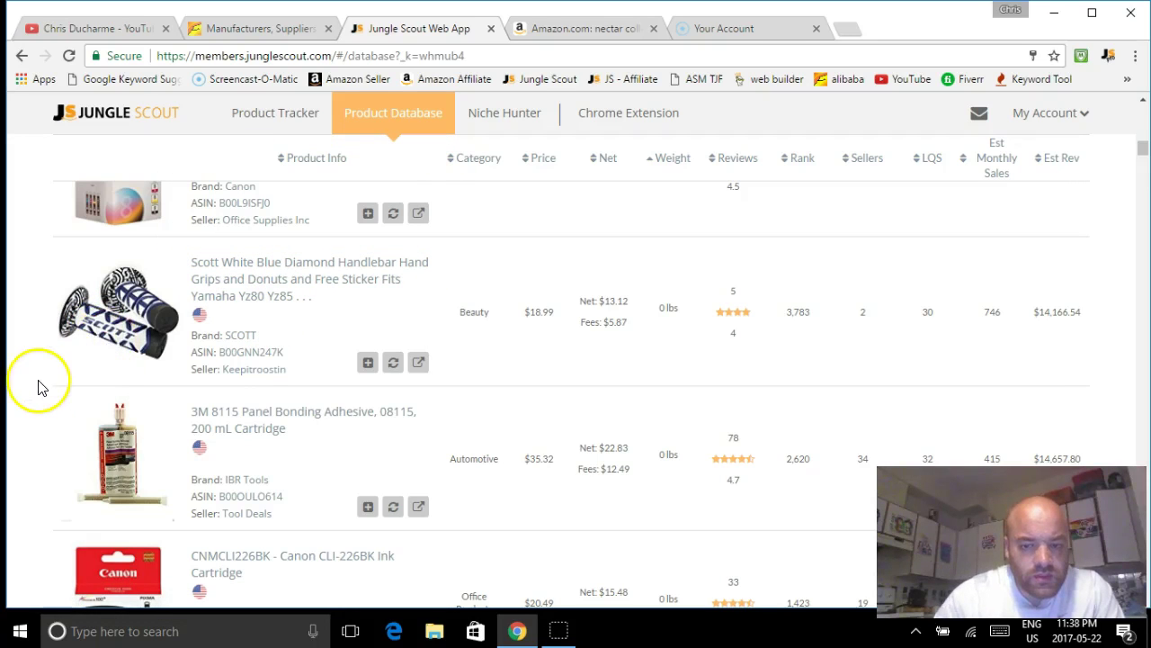
scroll(640, 462, "down", 2)
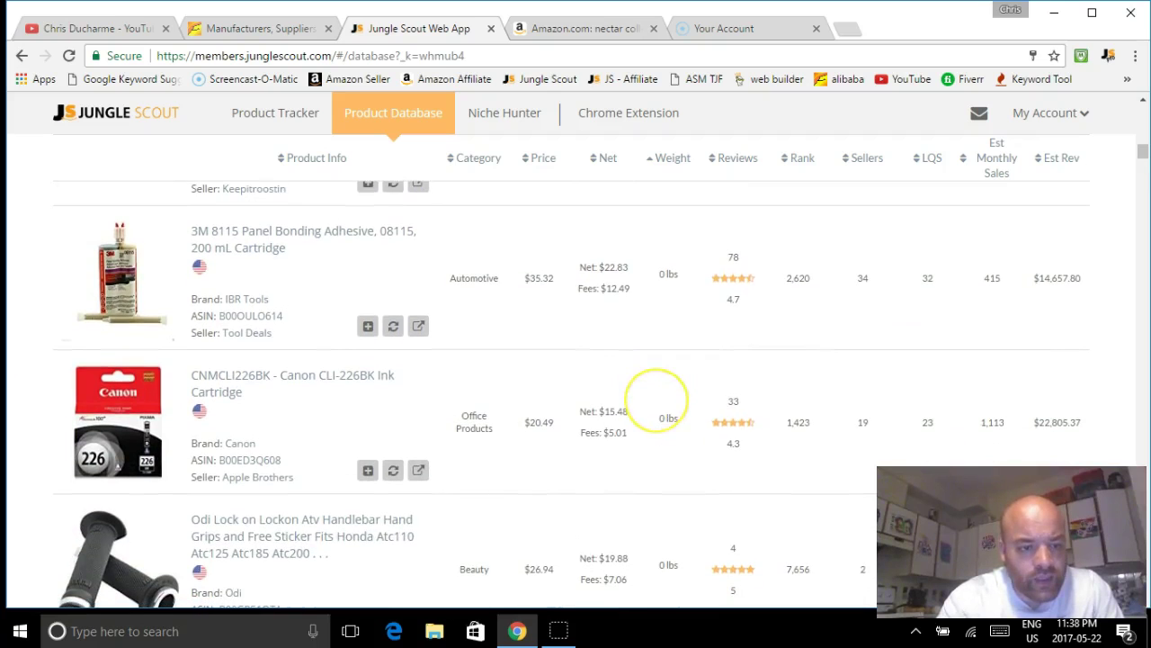
scroll(624, 455, "down", 3)
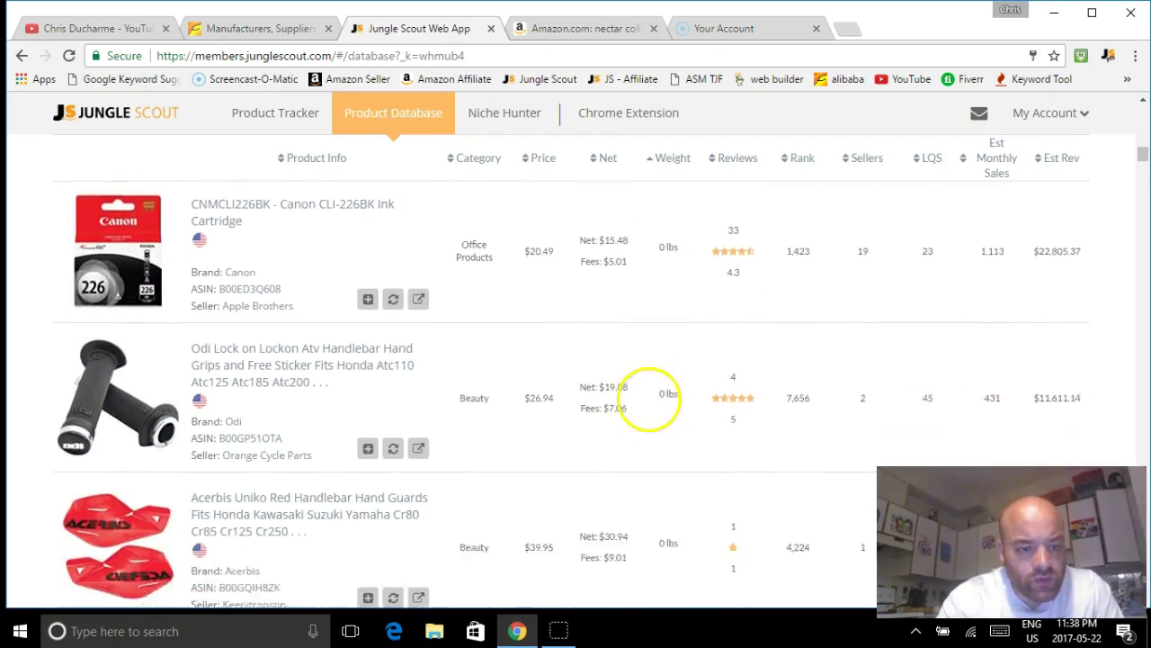
scroll(624, 501, "down", 1)
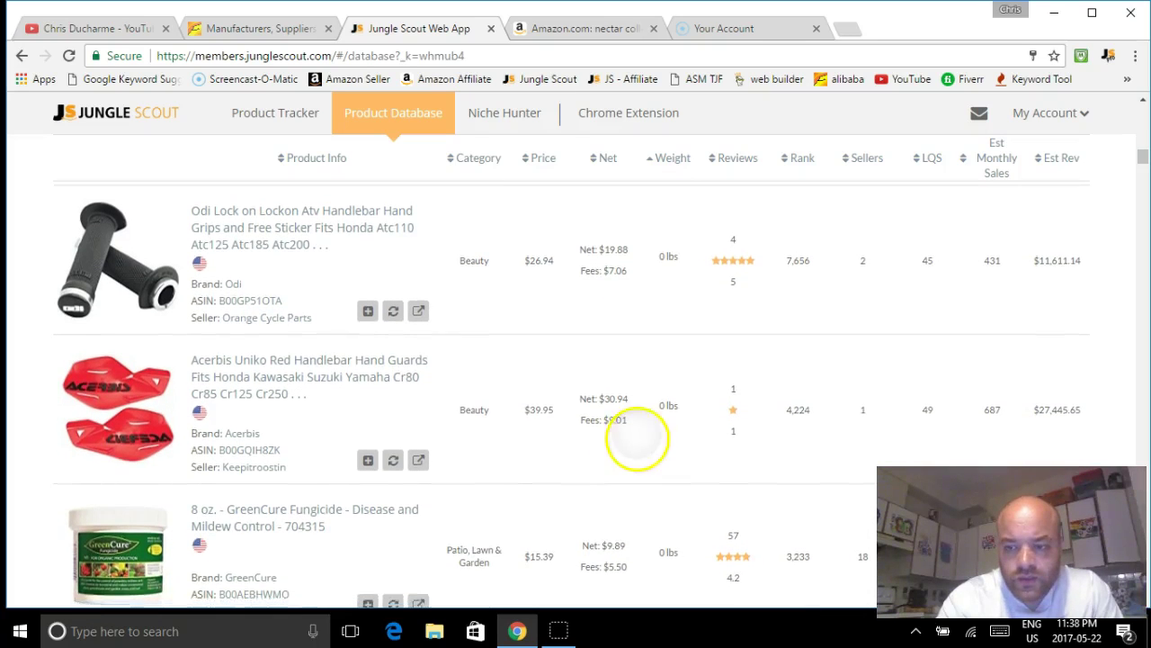
scroll(643, 432, "down", 1)
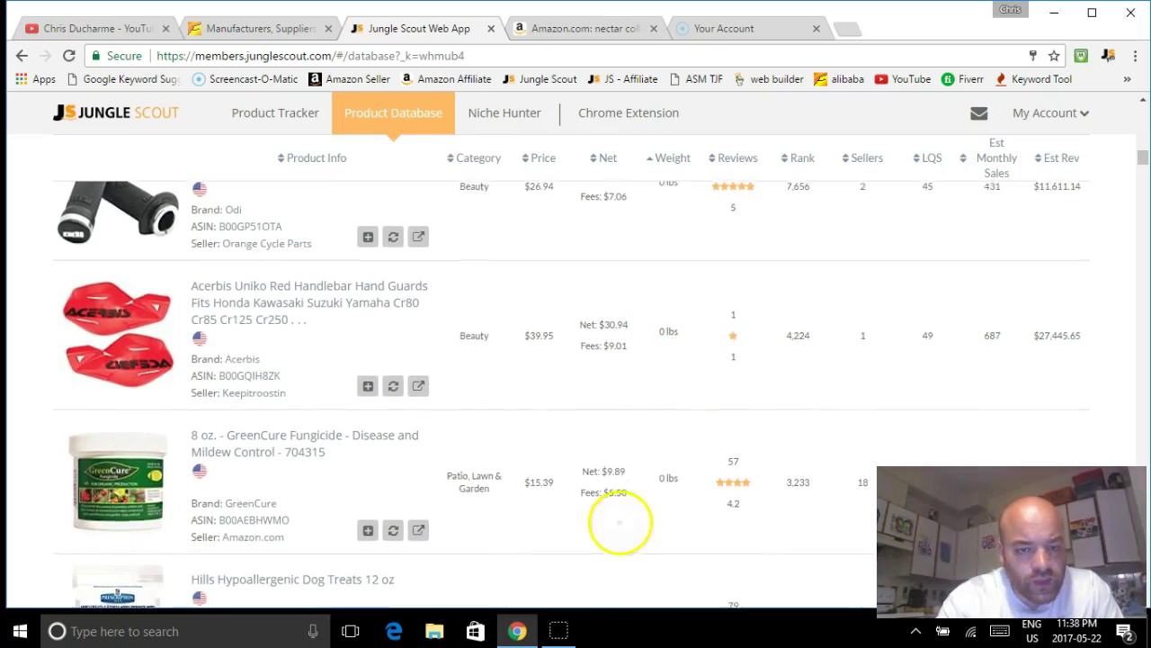
scroll(630, 482, "down", 1)
scroll(633, 474, "down", 2)
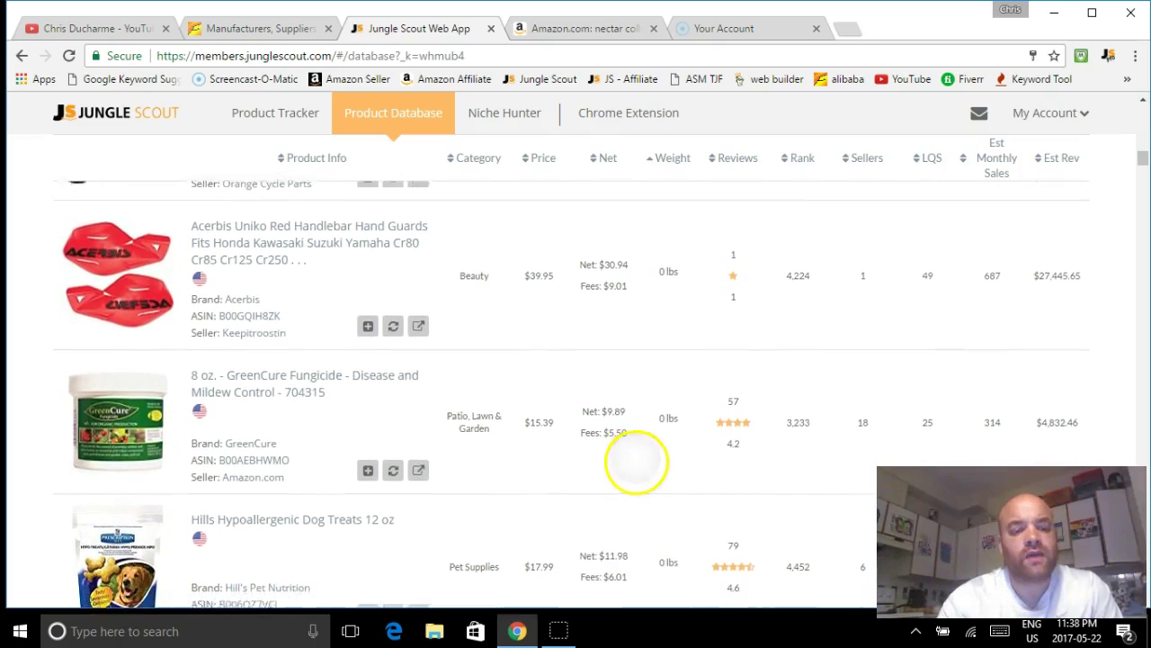
scroll(655, 405, "down", 3)
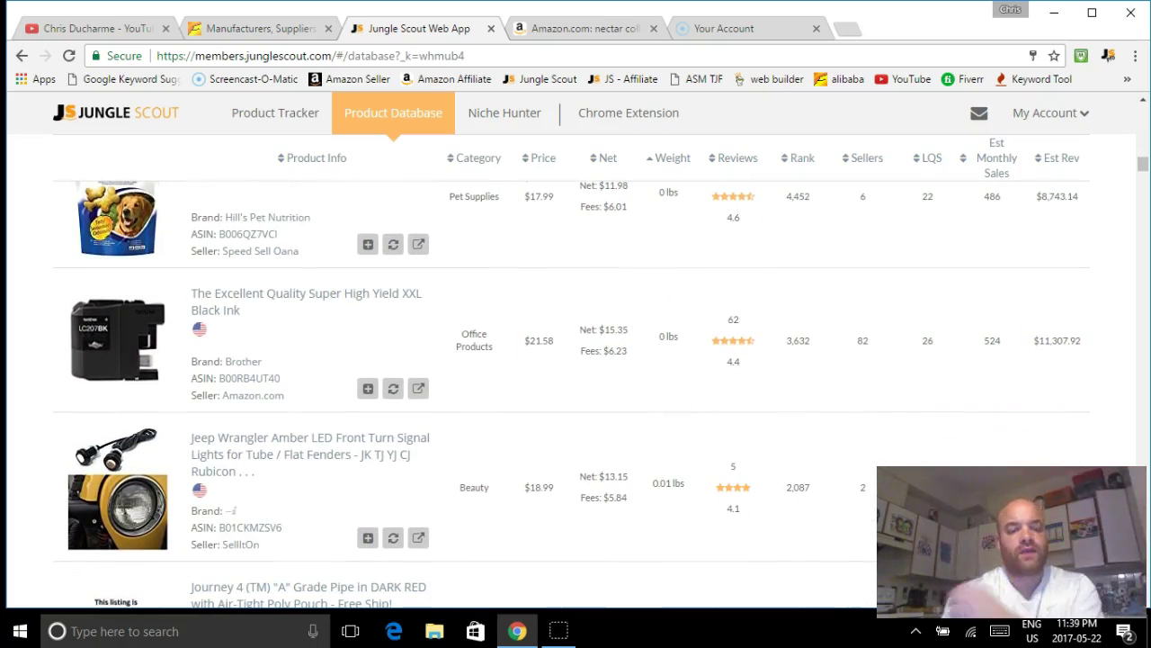
scroll(598, 472, "down", 3)
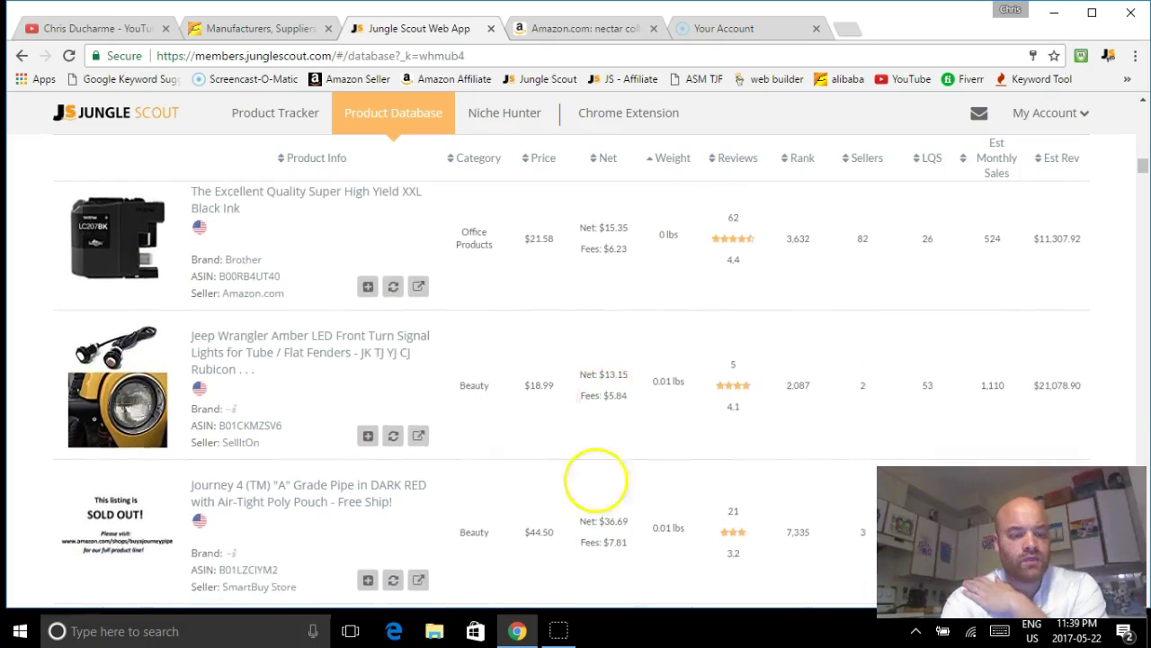
scroll(621, 423, "down", 3)
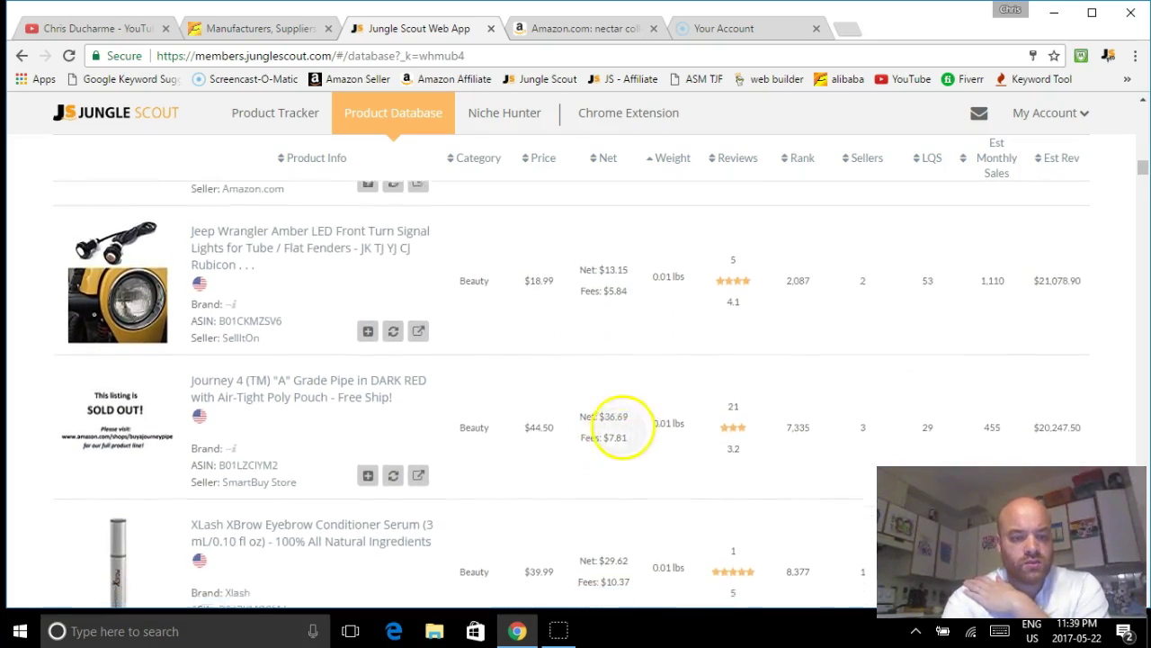
scroll(623, 398, "down", 6)
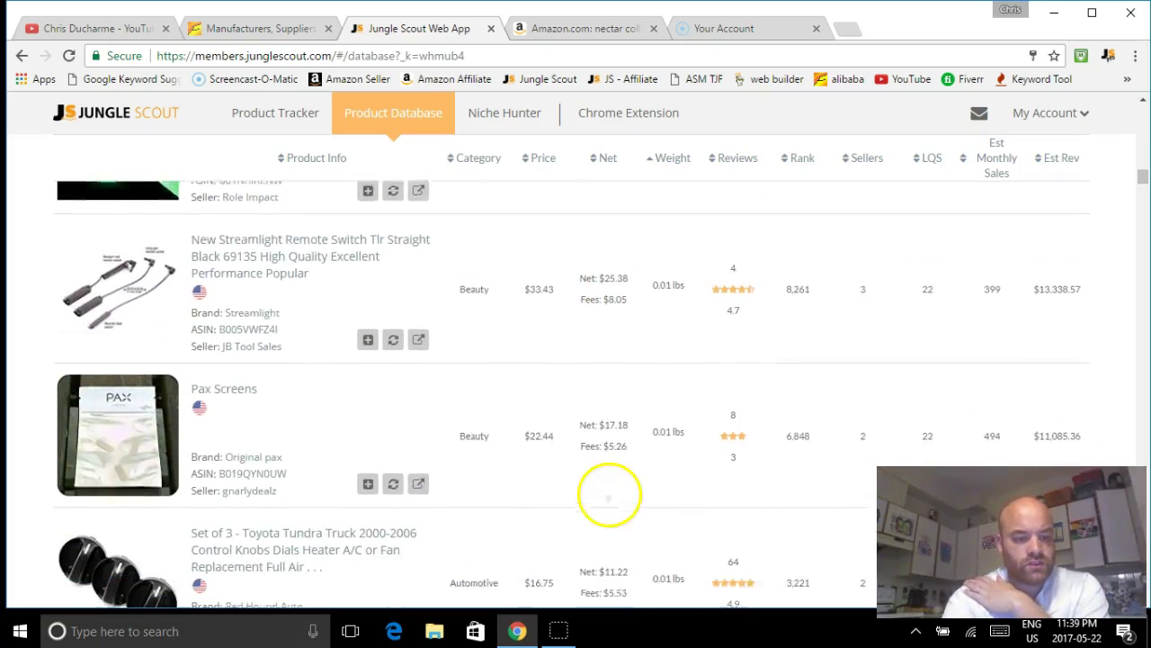
scroll(627, 393, "down", 3)
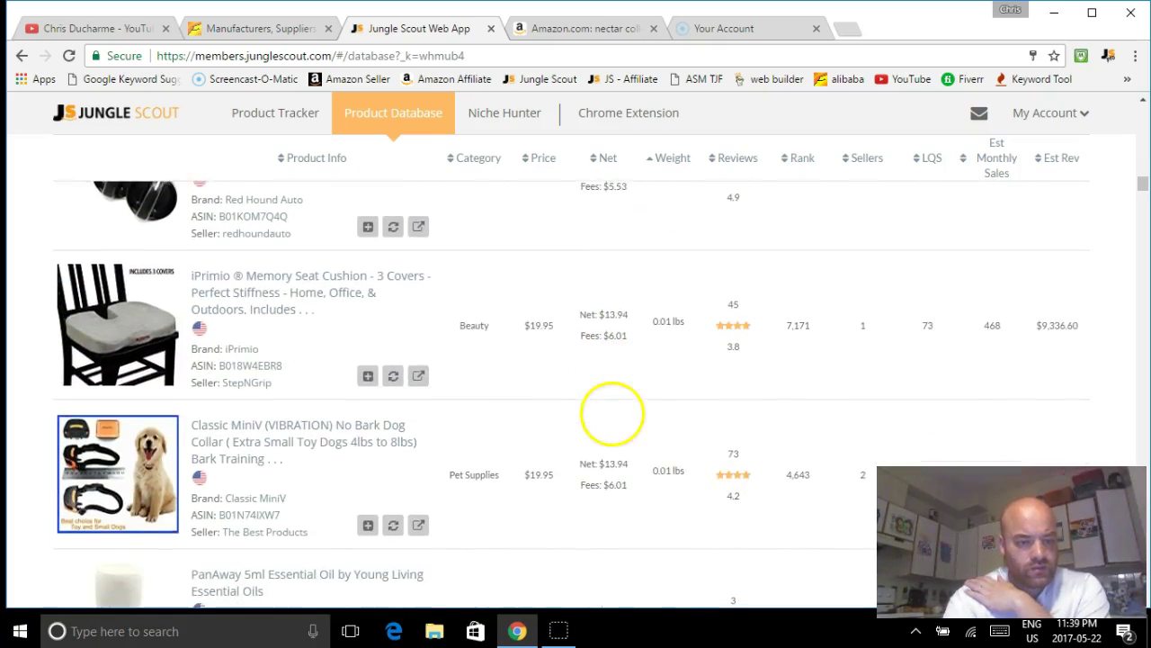
scroll(608, 498, "down", 1)
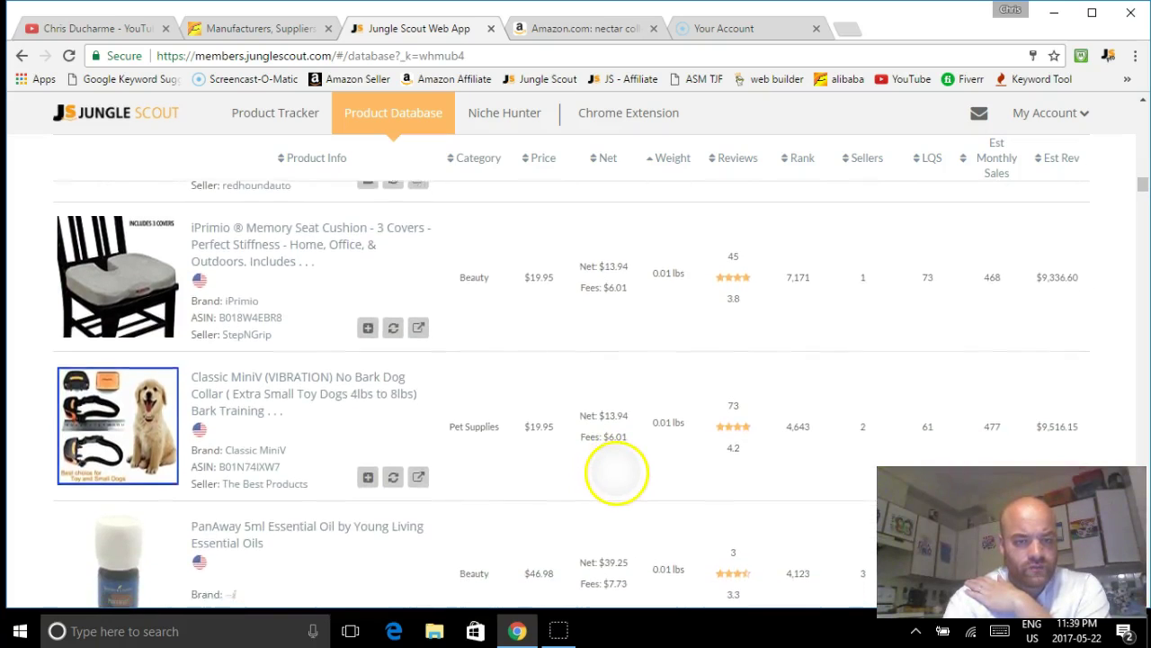
scroll(624, 430, "up", 1)
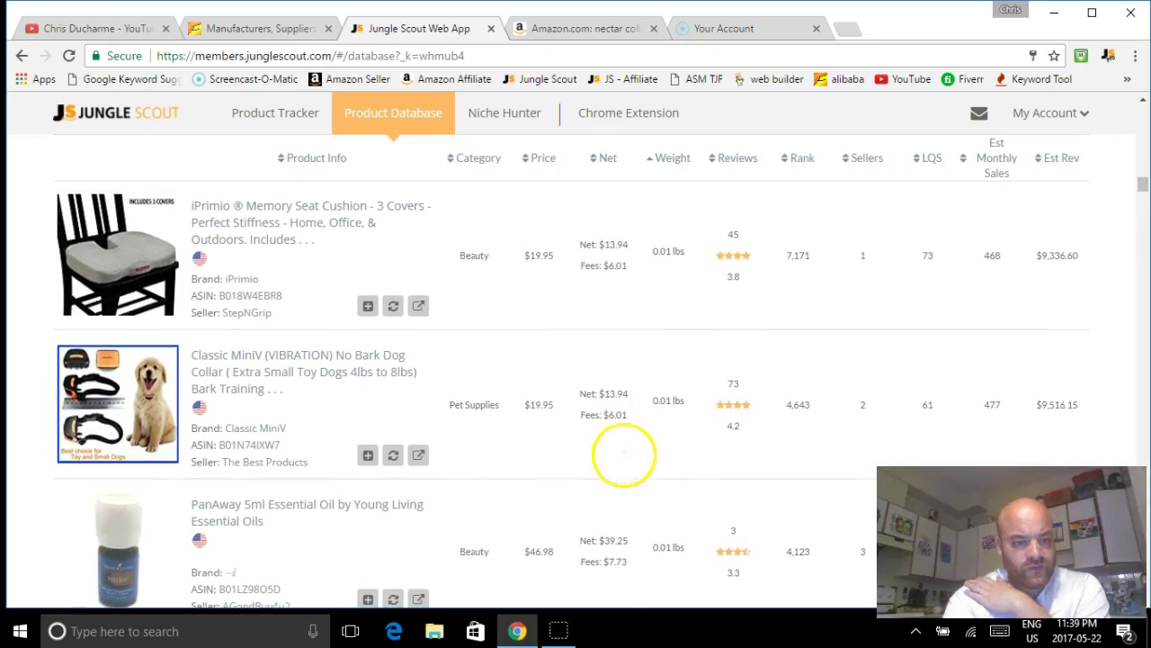
scroll(623, 458, "up", 1)
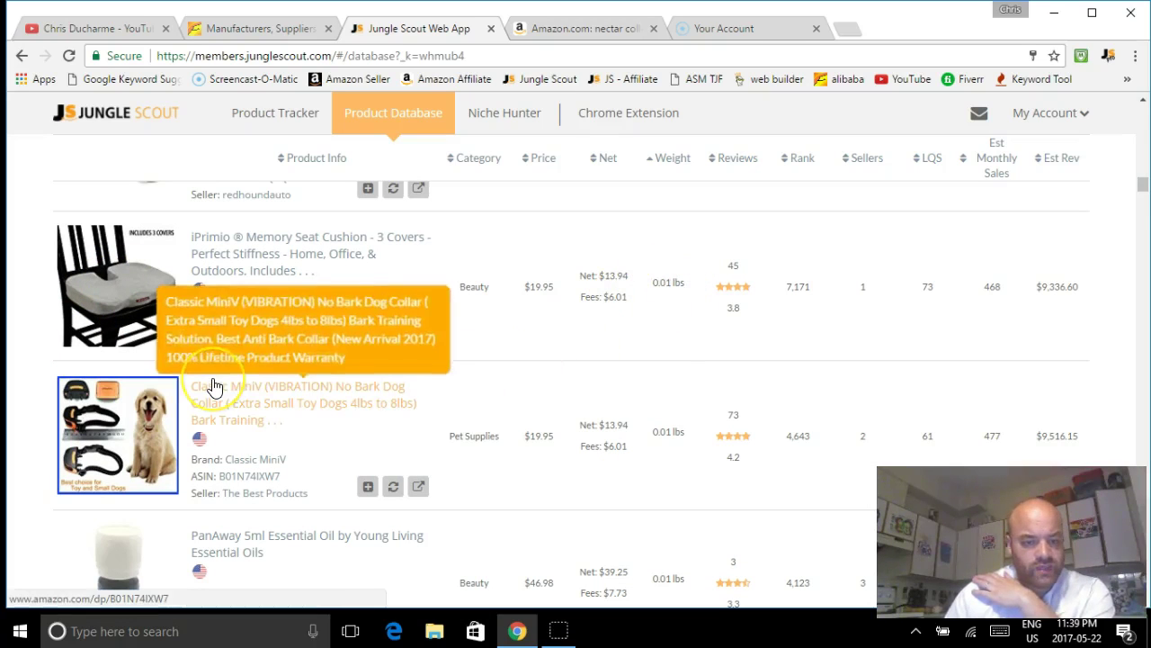
scroll(624, 457, "down", 2)
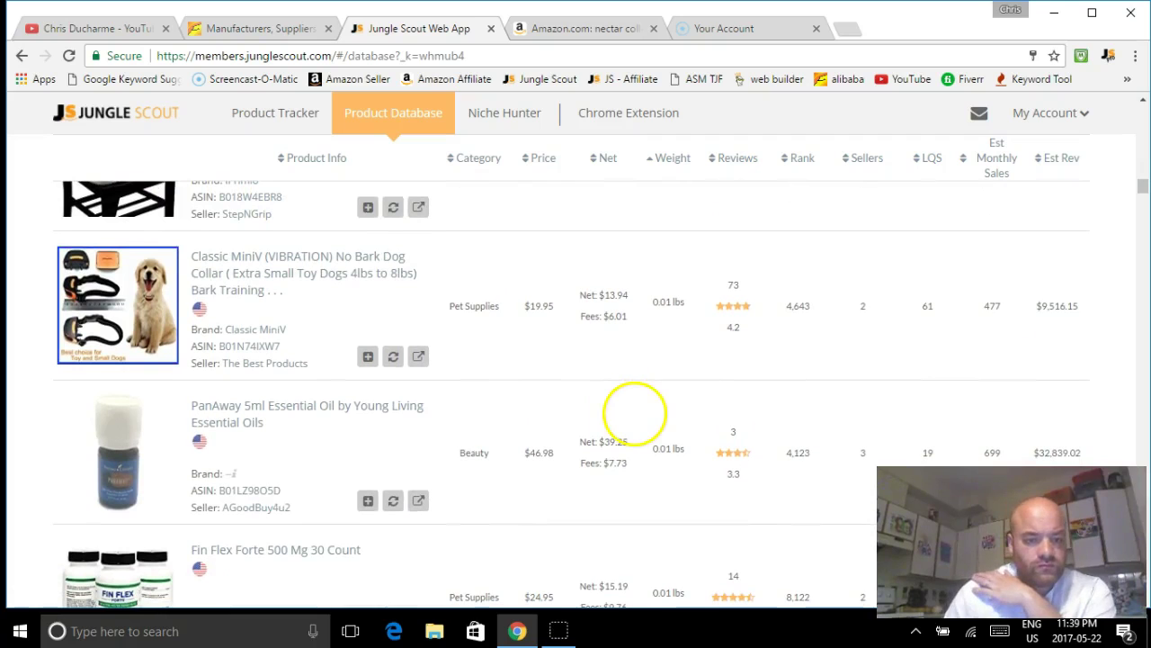
scroll(630, 377, "down", 9)
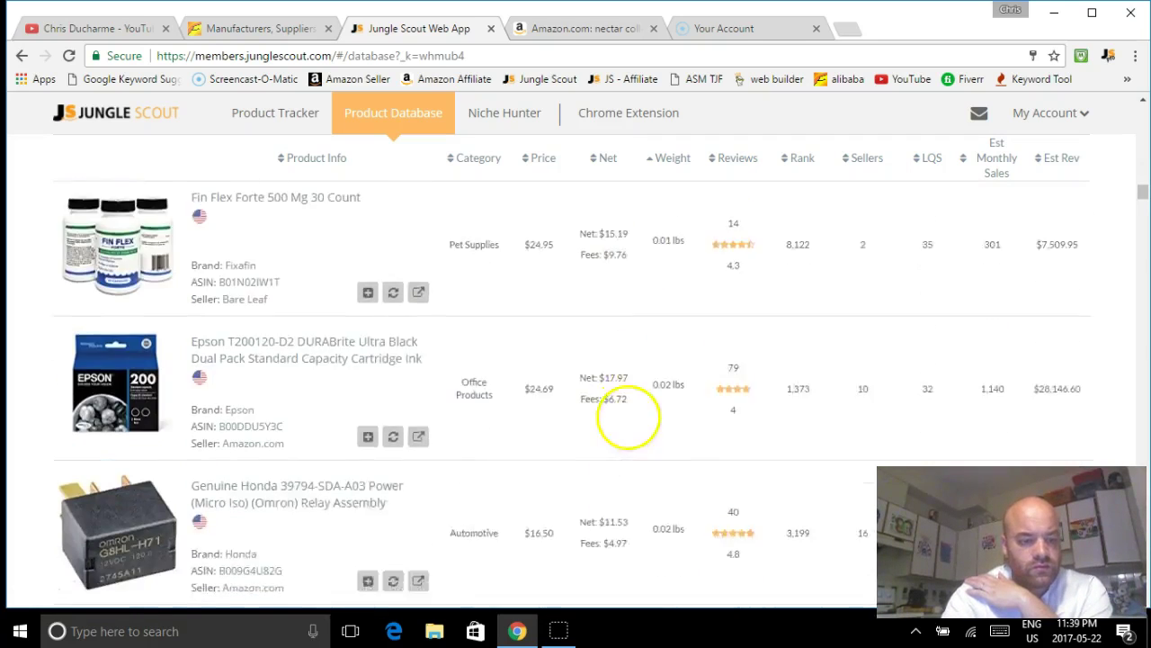
scroll(630, 423, "down", 3)
scroll(620, 477, "up", 12)
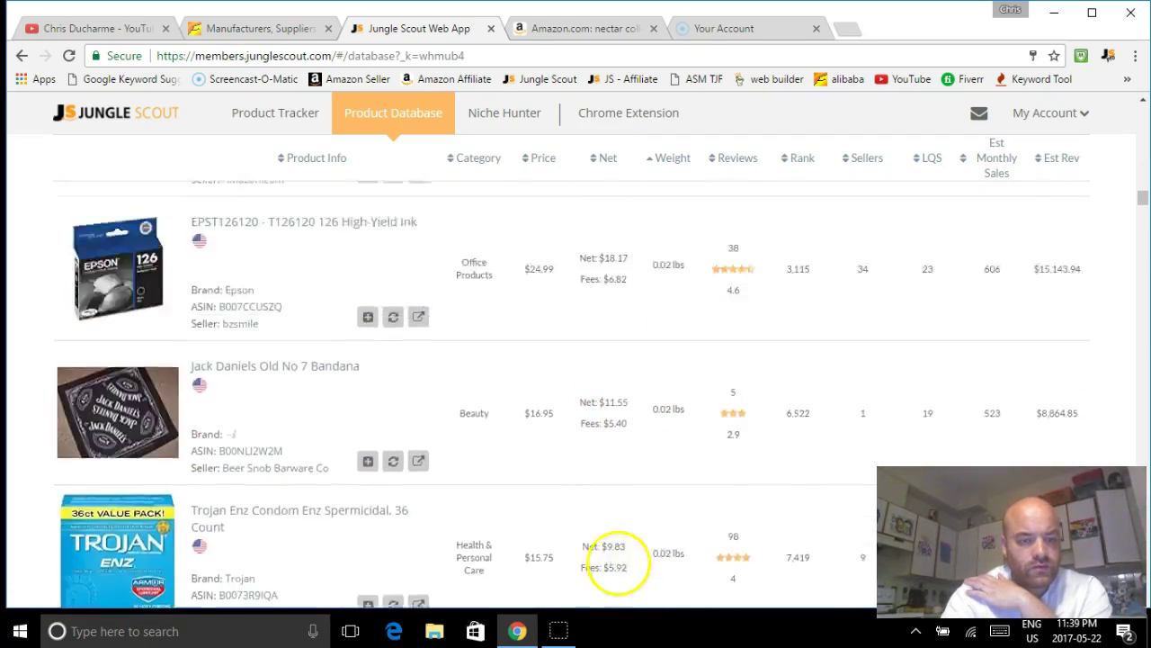
scroll(630, 404, "down", 3)
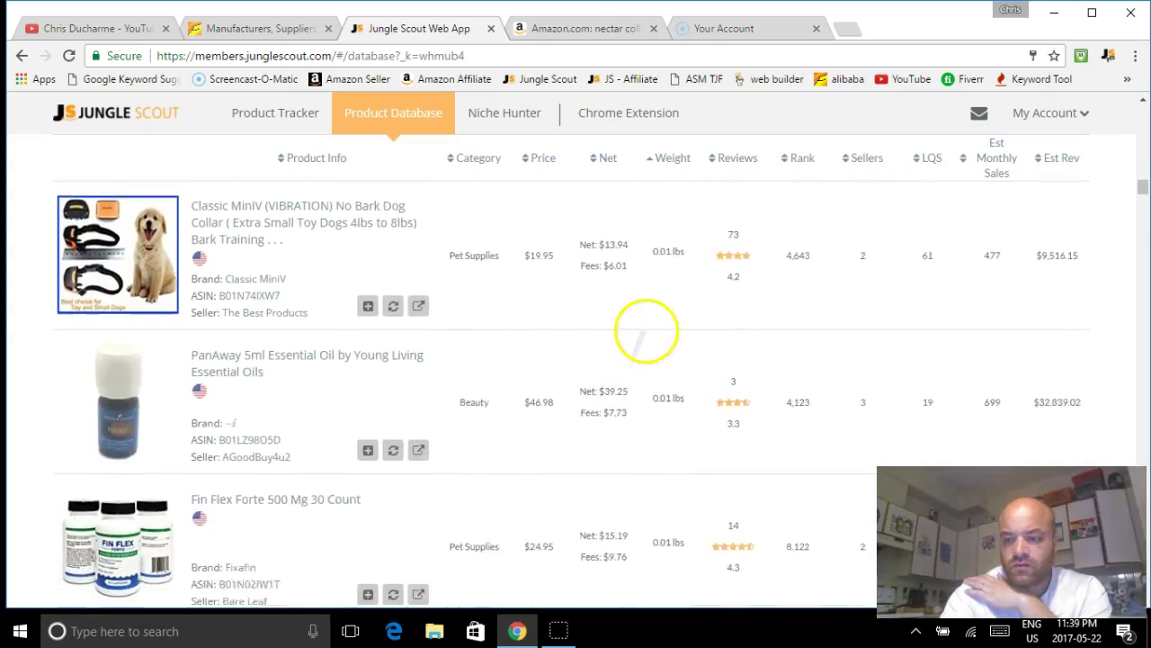
scroll(603, 527, "down", 10)
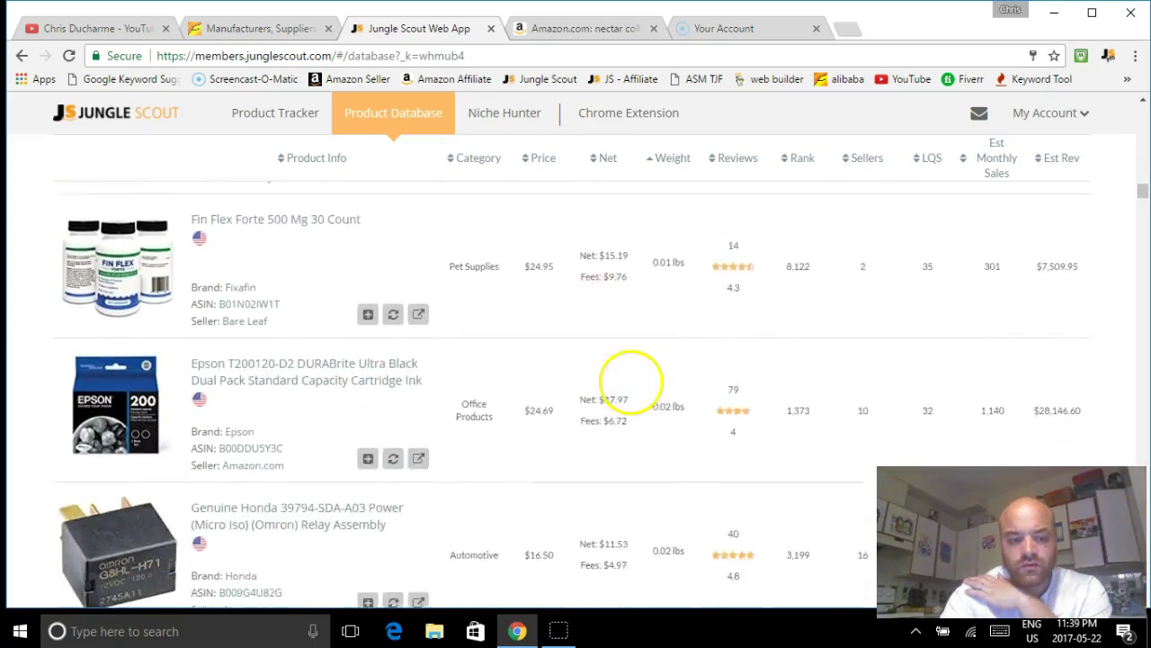
scroll(609, 552, "up", 1)
scroll(617, 412, "down", 6)
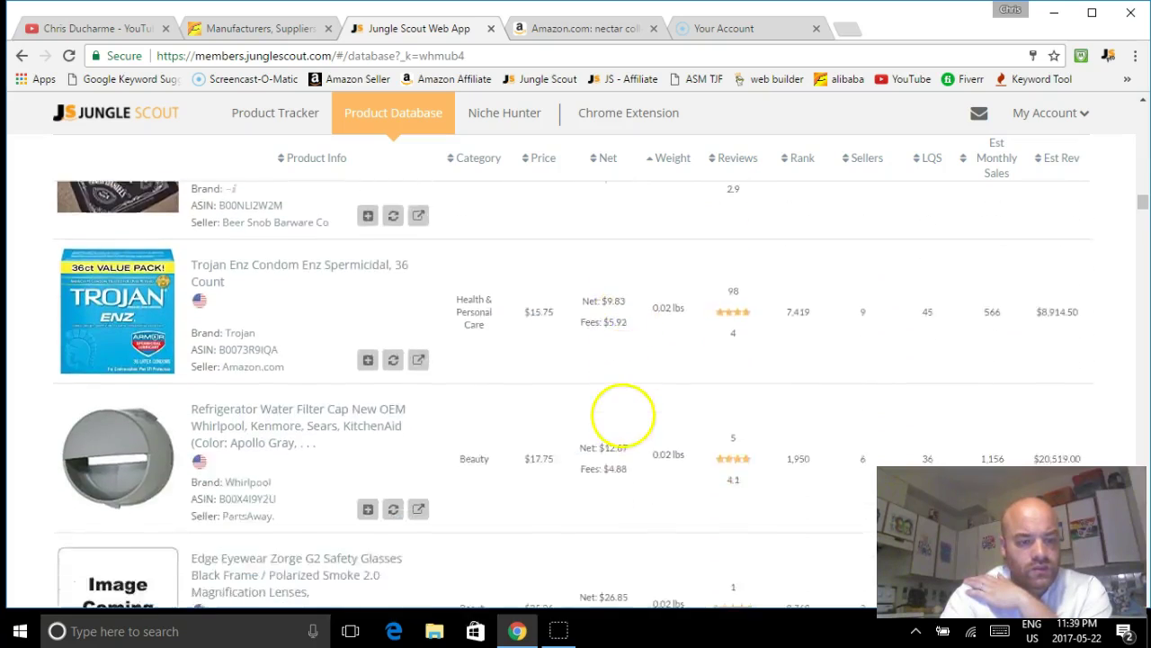
scroll(596, 557, "up", 2)
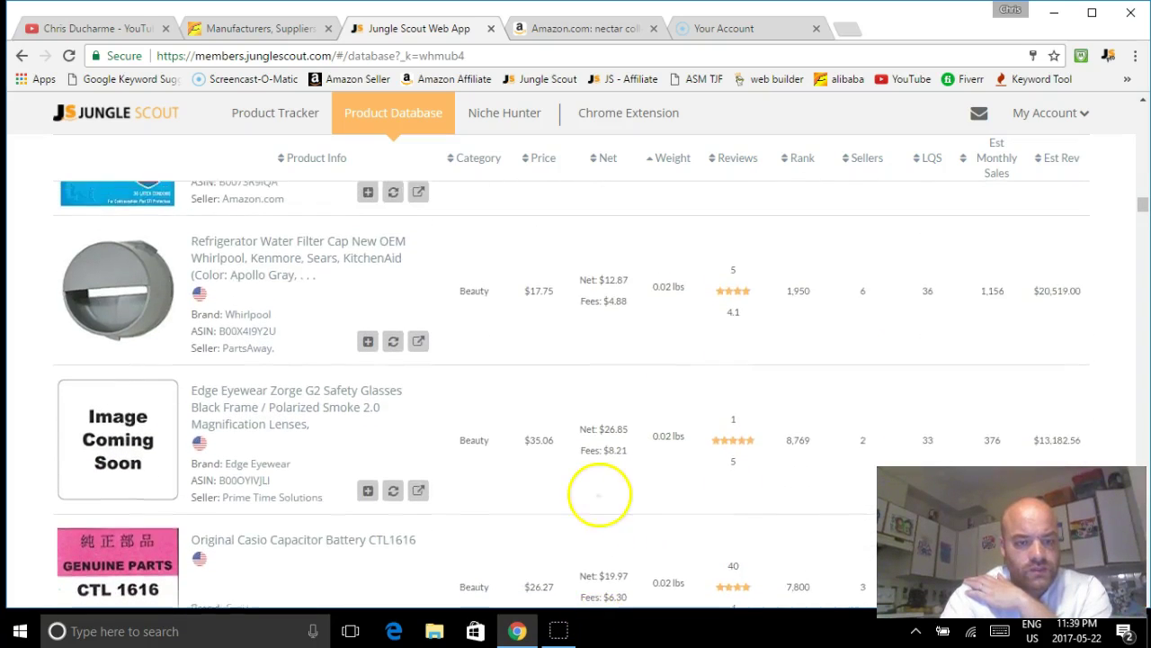
scroll(596, 514, "down", 3)
scroll(643, 368, "down", 6)
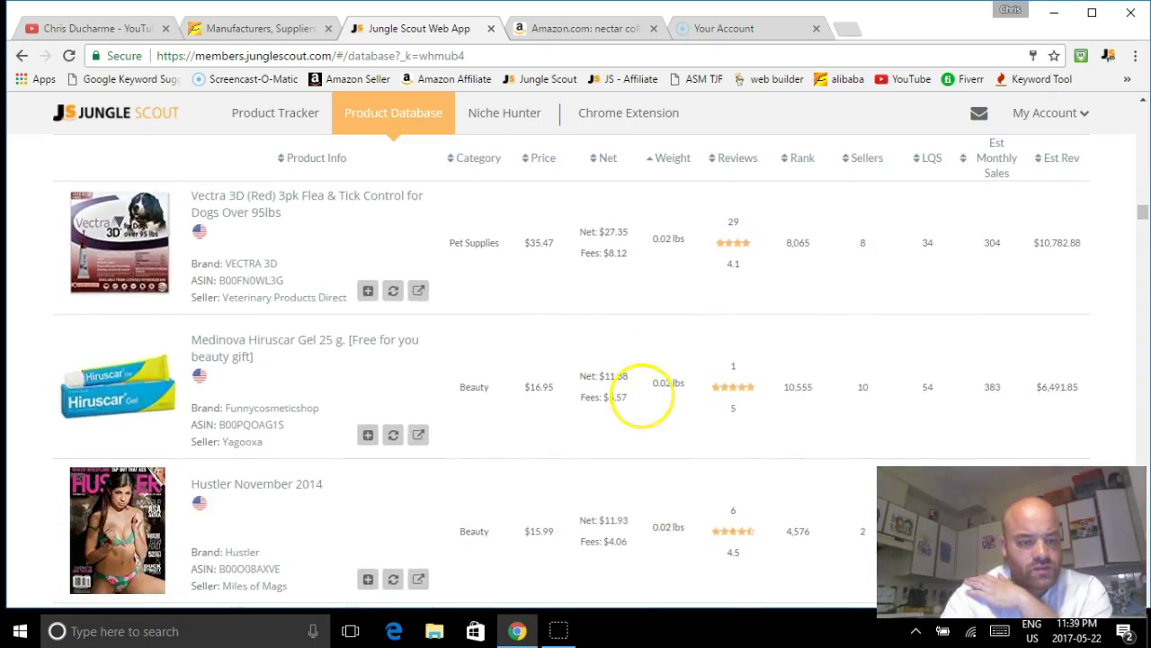
scroll(619, 468, "down", 6)
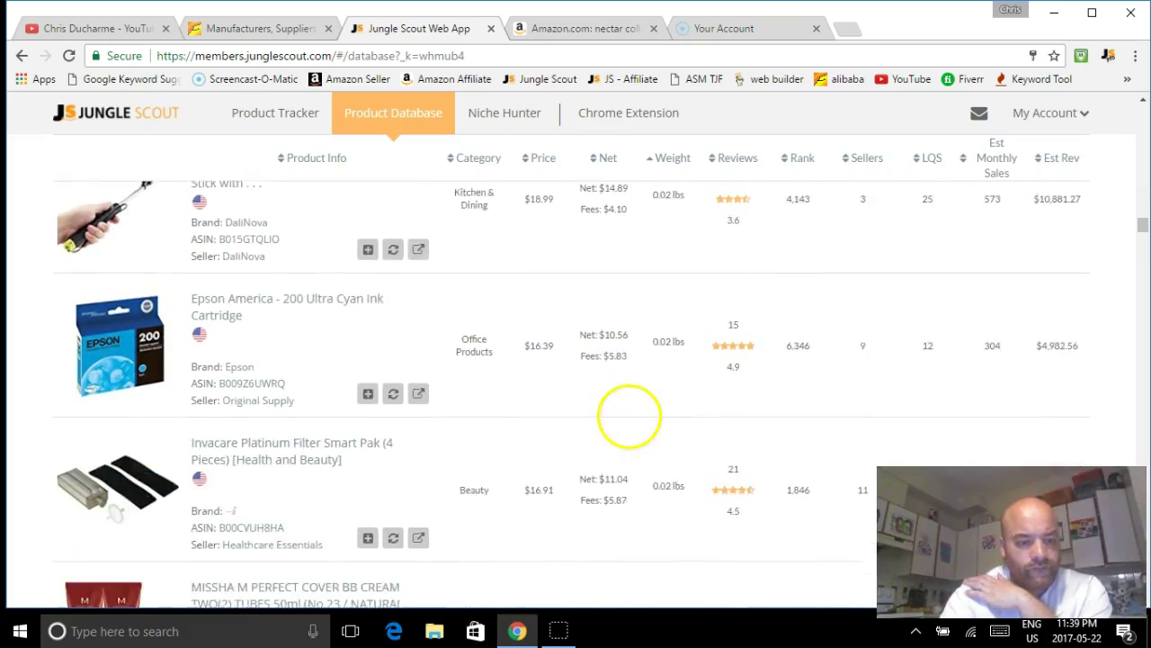
scroll(615, 471, "down", 3)
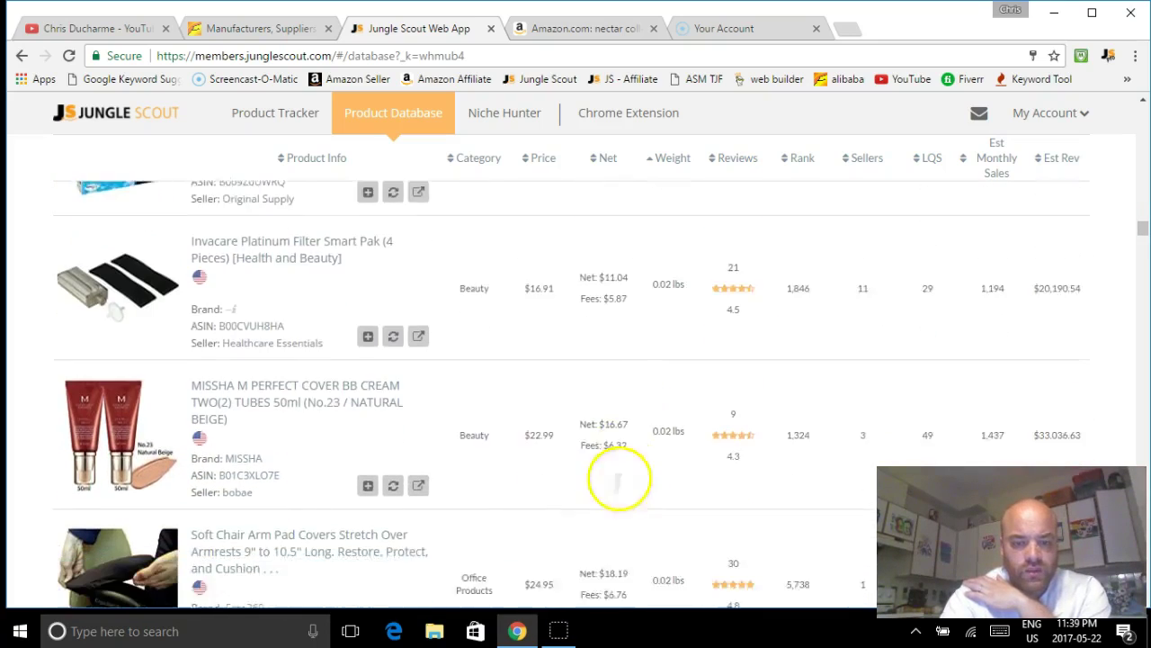
scroll(602, 531, "up", 8)
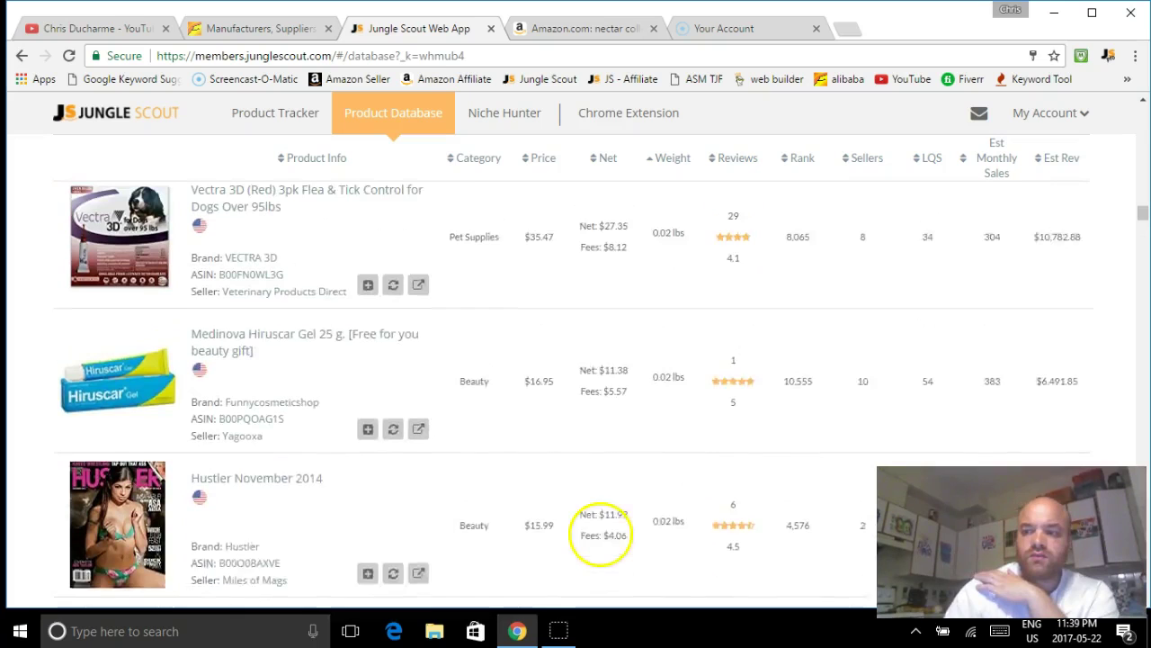
scroll(1143, 158, "up", 10)
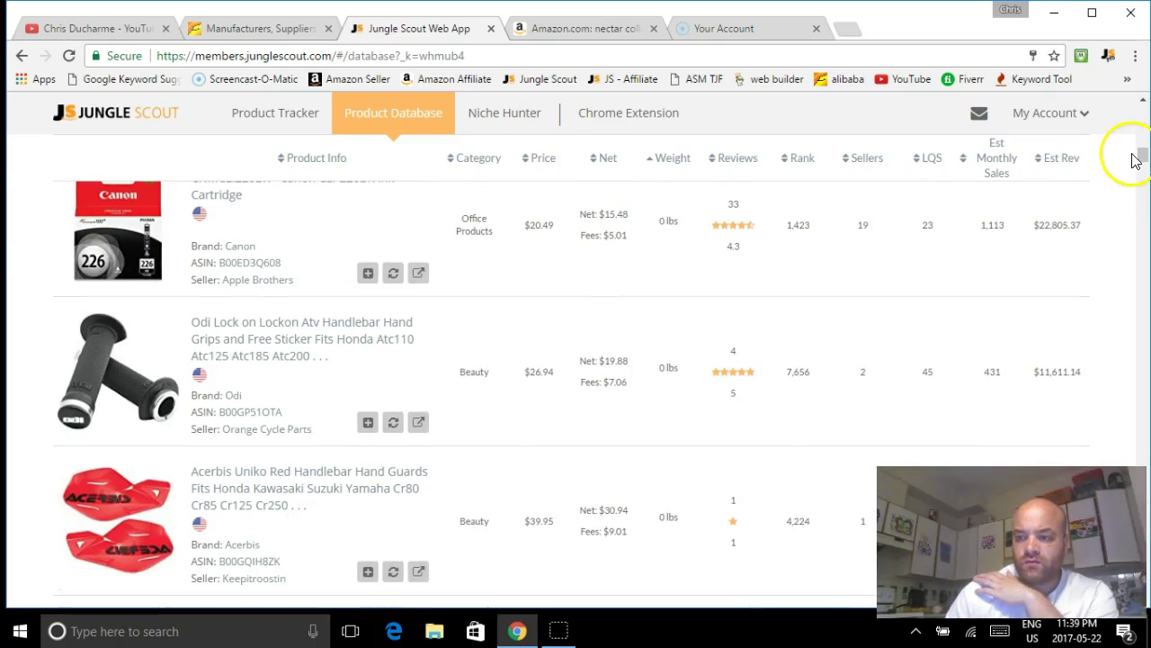
Rerun the database search with Est. Sales minimum 300 and Reviews maximum 100.
left_click_drag(1143, 158, 1145, 131)
scroll(461, 258, "up", 10)
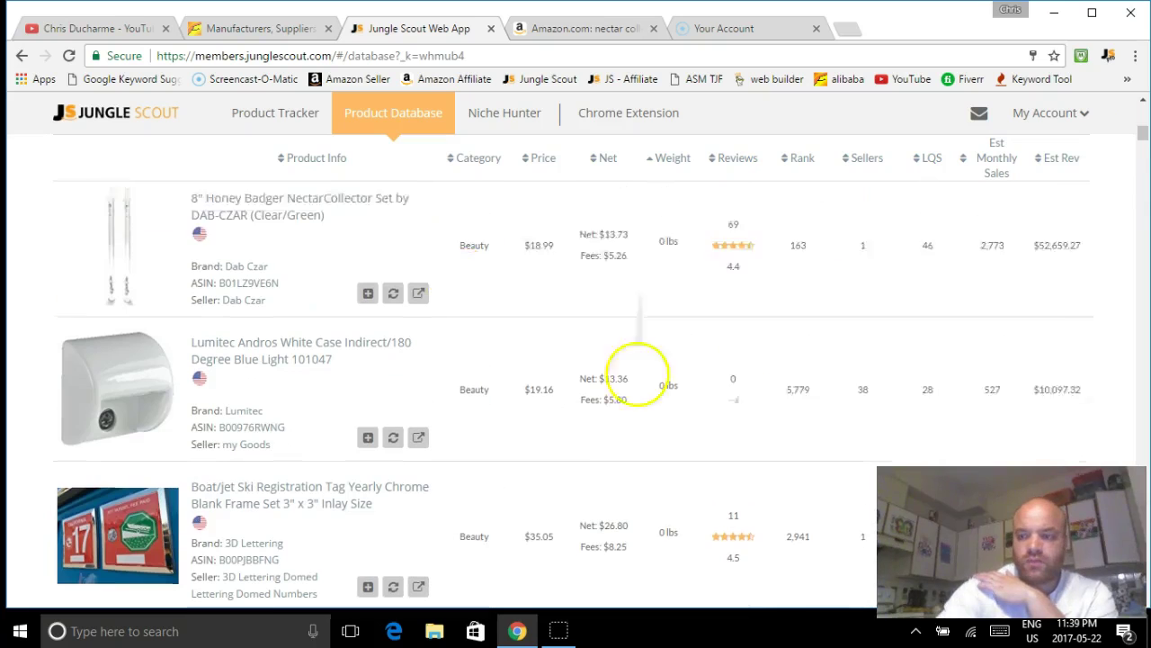
scroll(621, 267, "down", 2)
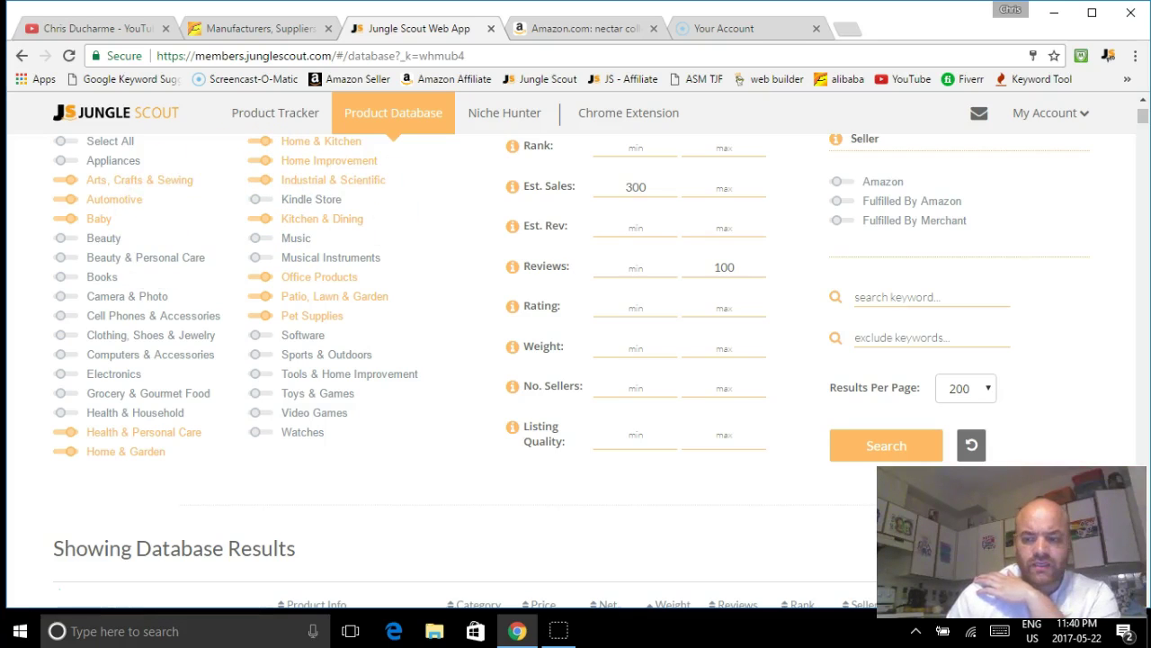
scroll(659, 418, "down", 5)
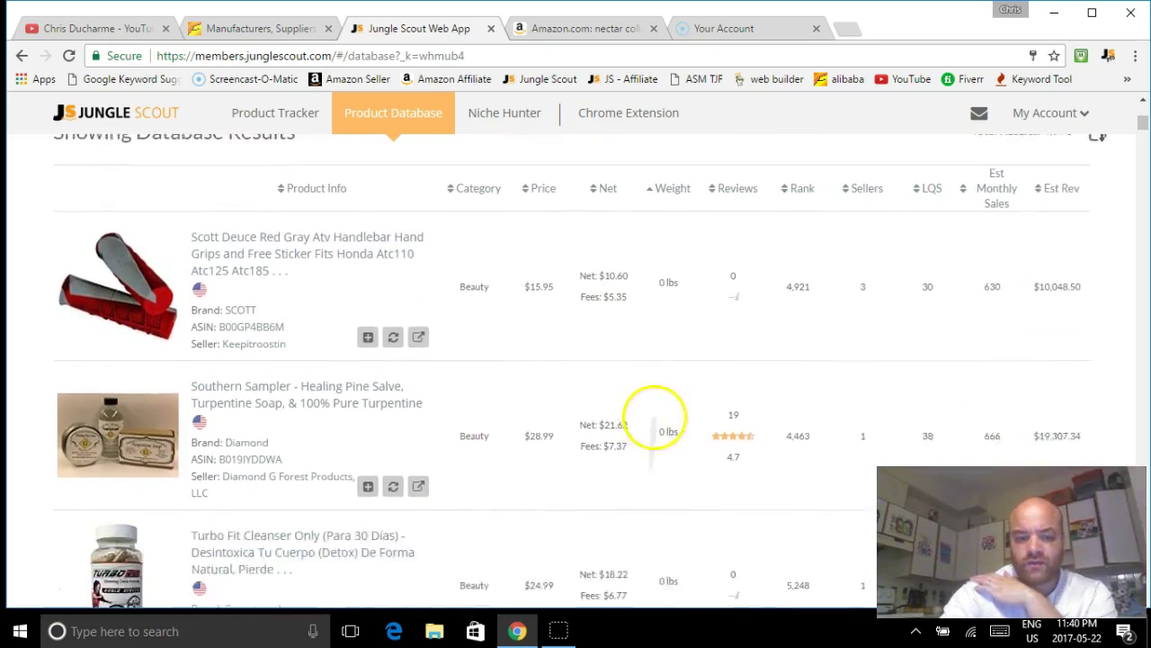
scroll(676, 303, "down", 3)
scroll(666, 532, "up", 5)
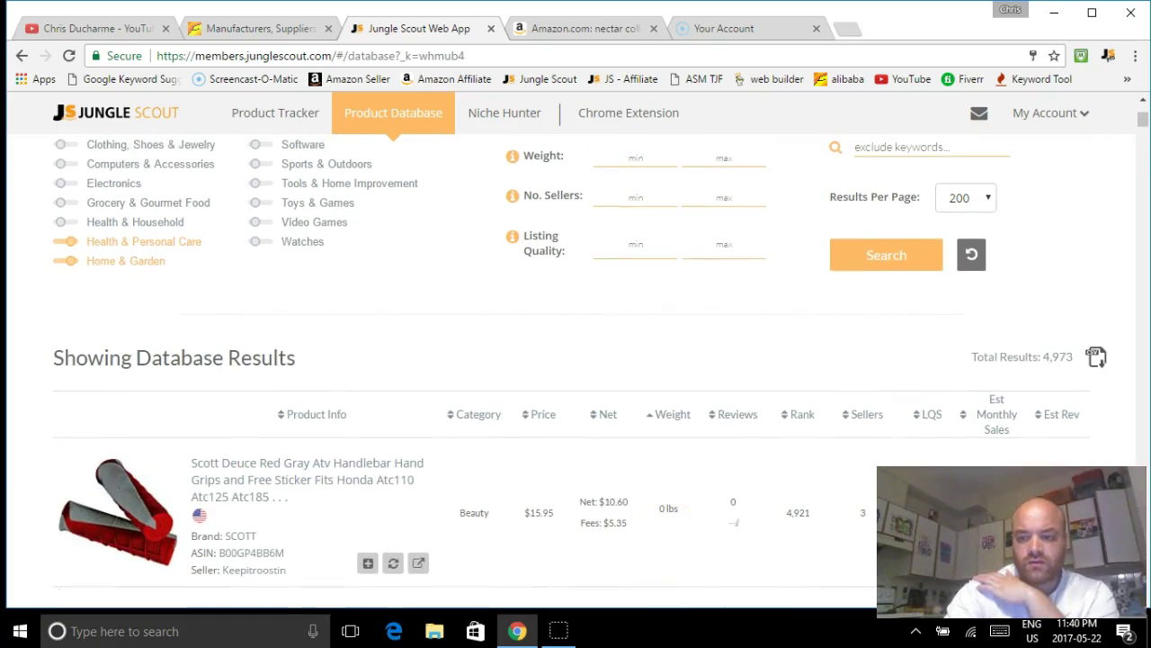
left_click(886, 255)
scroll(887, 258, "down", 1)
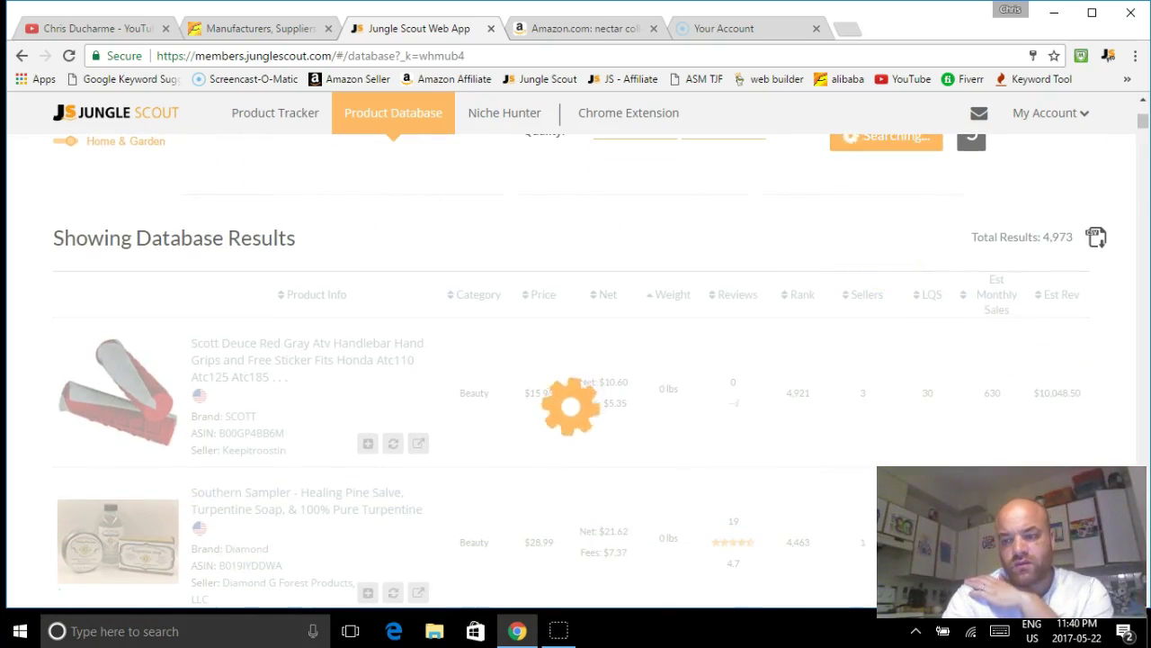
scroll(693, 372, "down", 5)
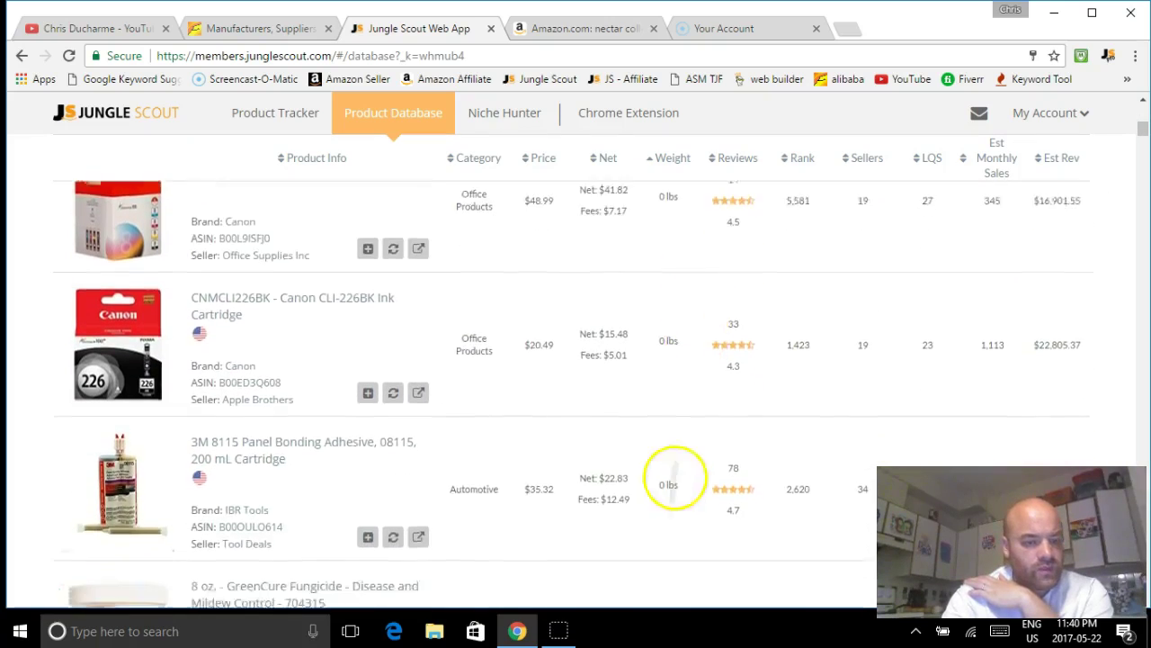
scroll(675, 477, "down", 10)
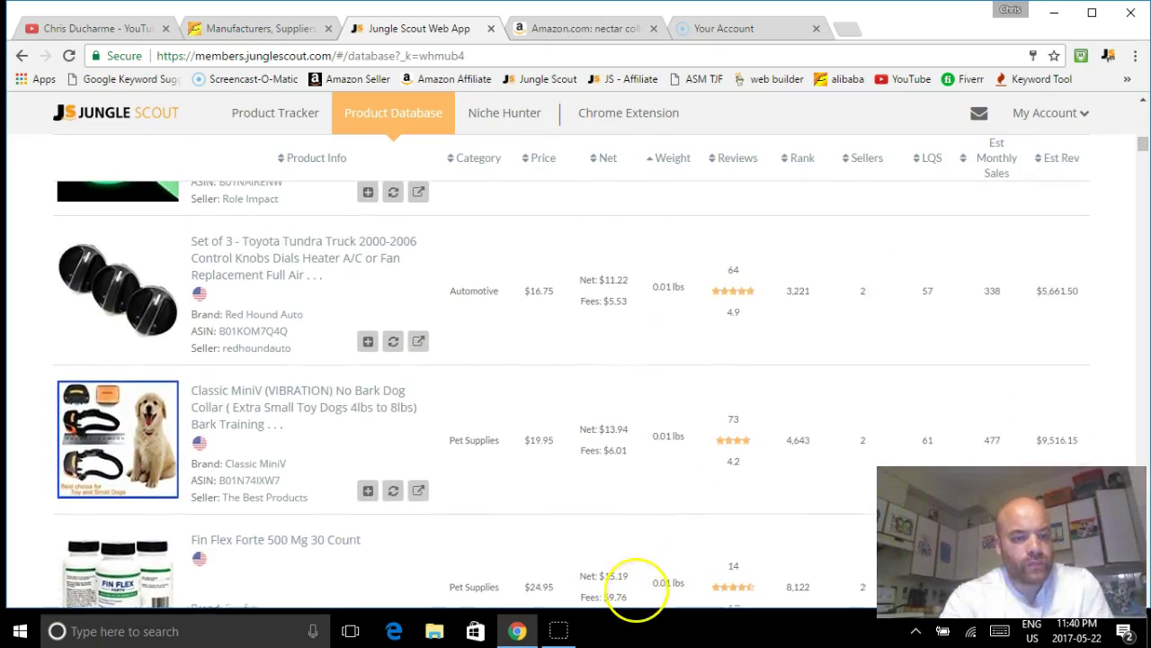
scroll(635, 589, "up", 1)
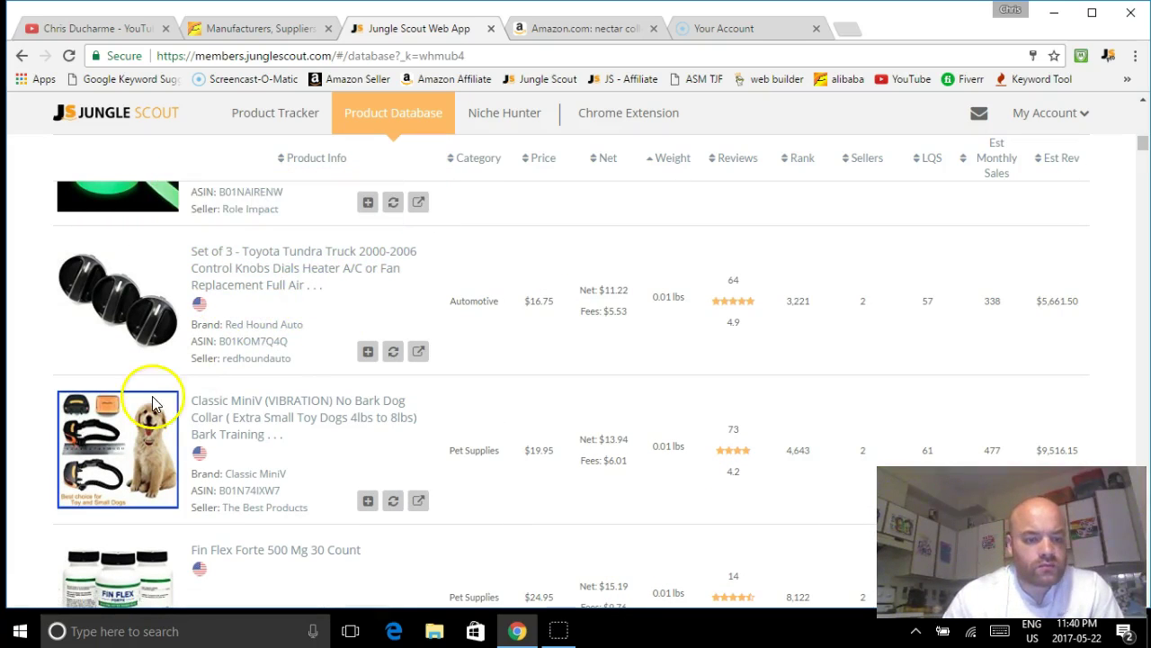
scroll(642, 329, "down", 10)
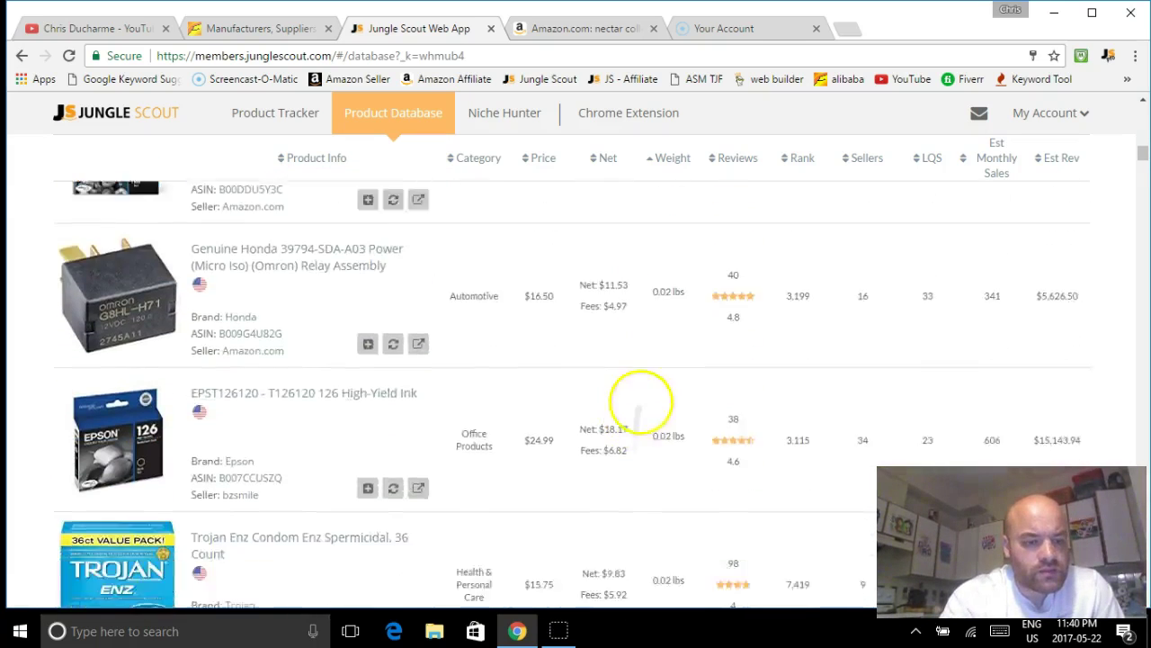
scroll(639, 396, "down", 1)
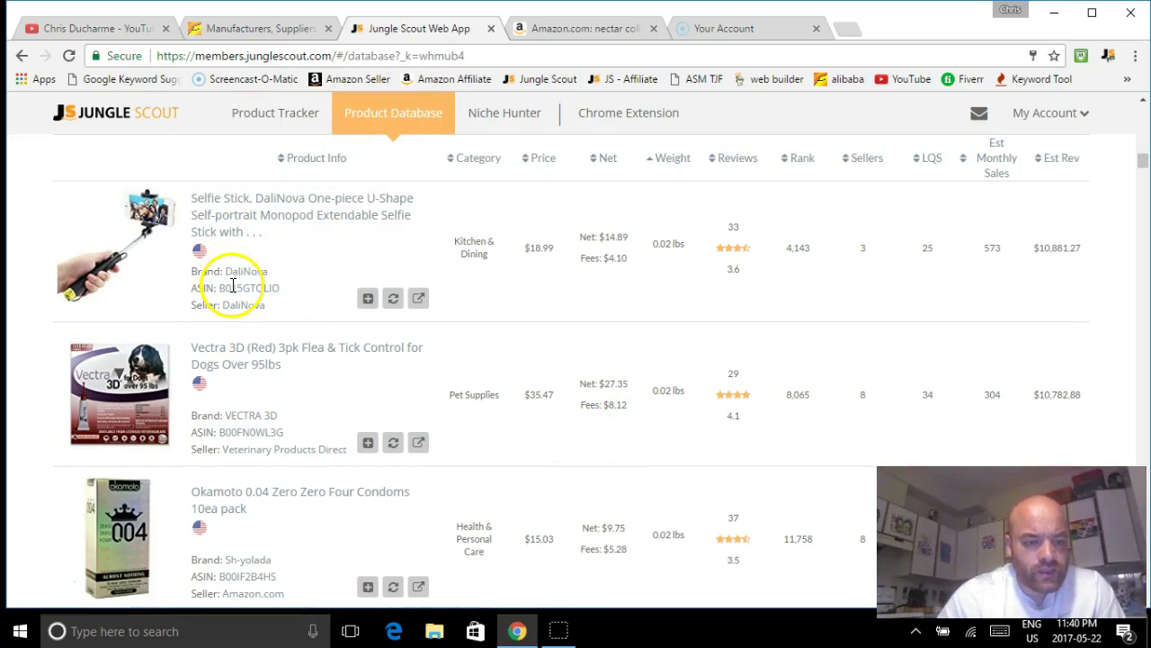
scroll(611, 378, "down", 4)
scroll(621, 422, "up", 3)
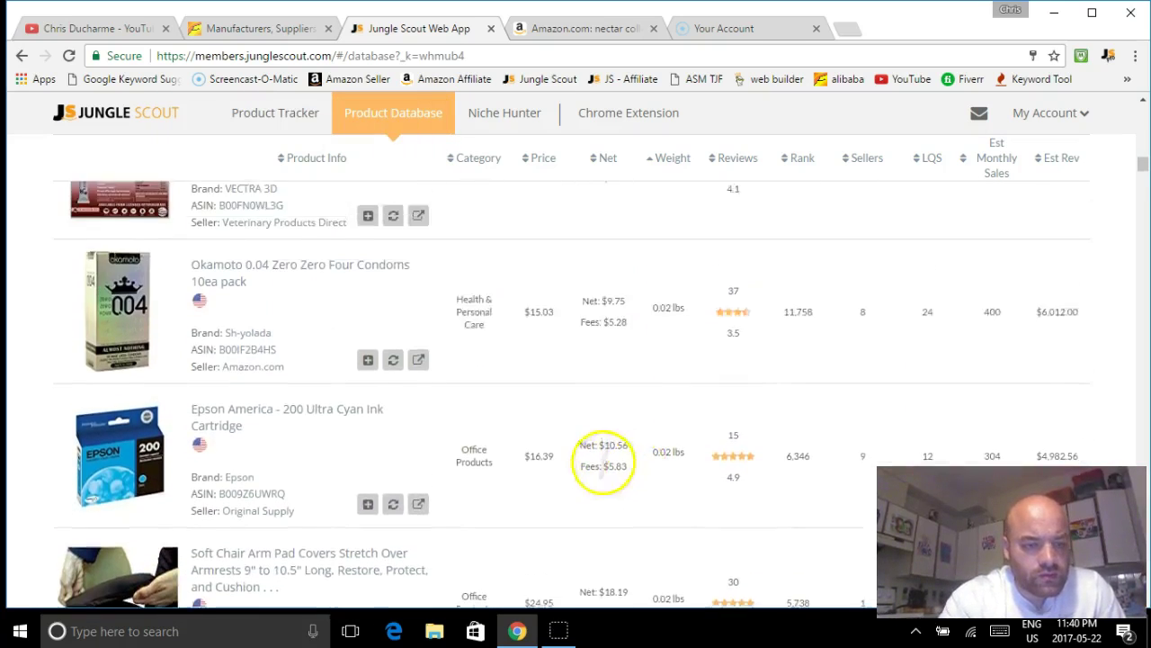
scroll(629, 404, "down", 4)
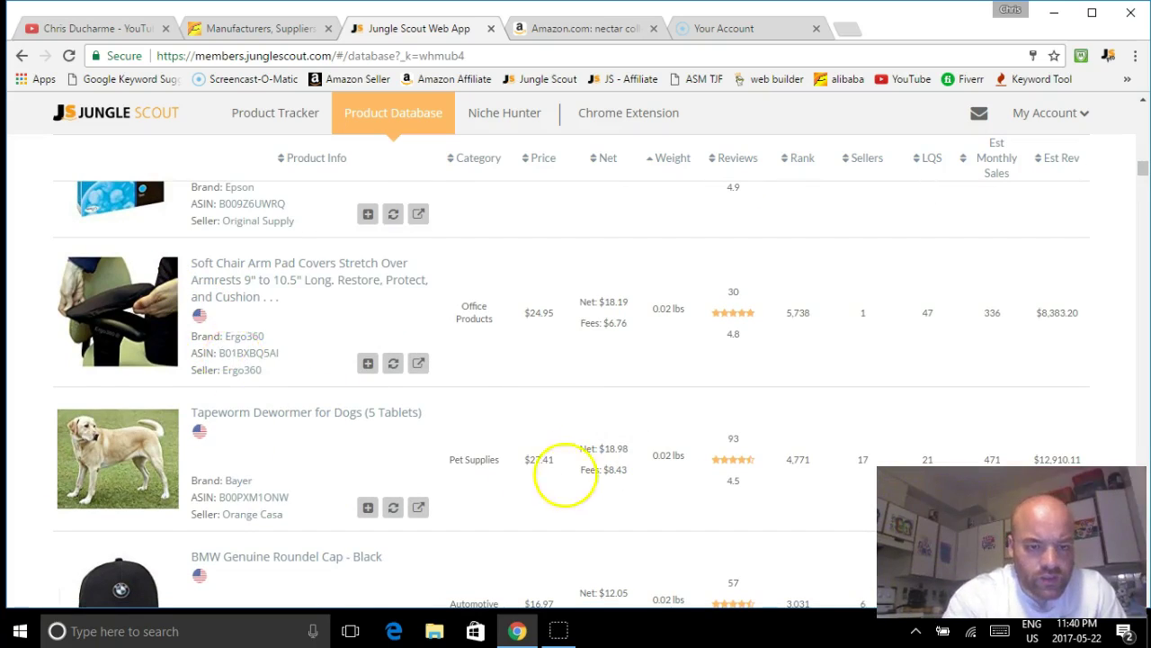
scroll(565, 475, "down", 8)
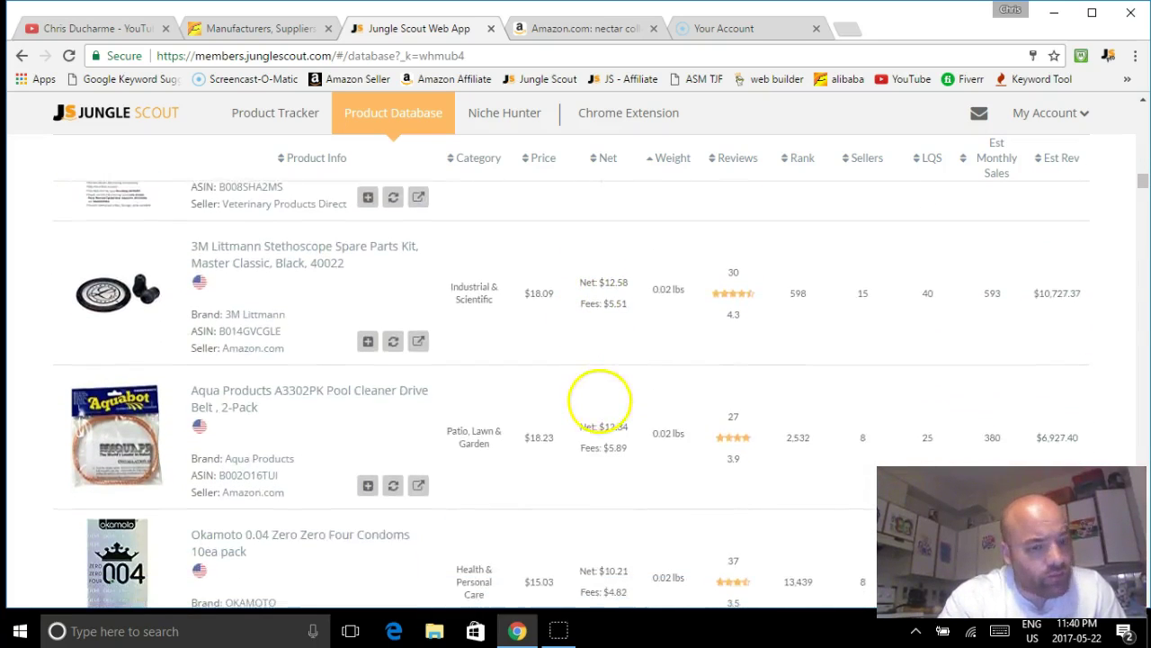
scroll(599, 400, "down", 2)
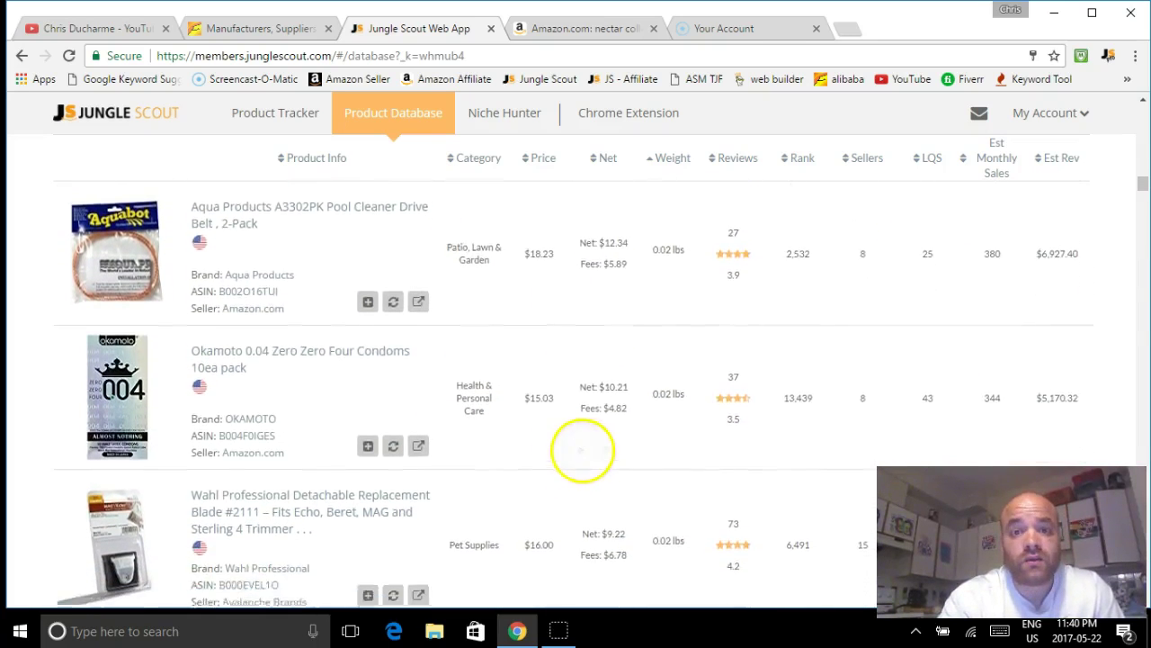
scroll(583, 449, "down", 5)
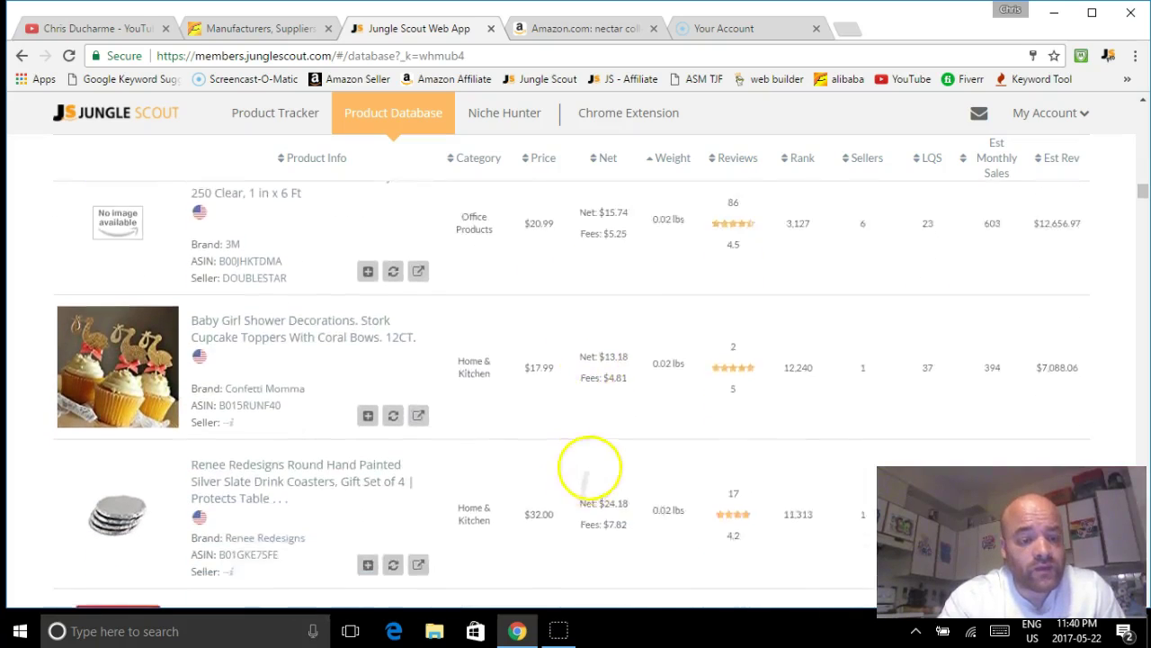
scroll(589, 468, "down", 4)
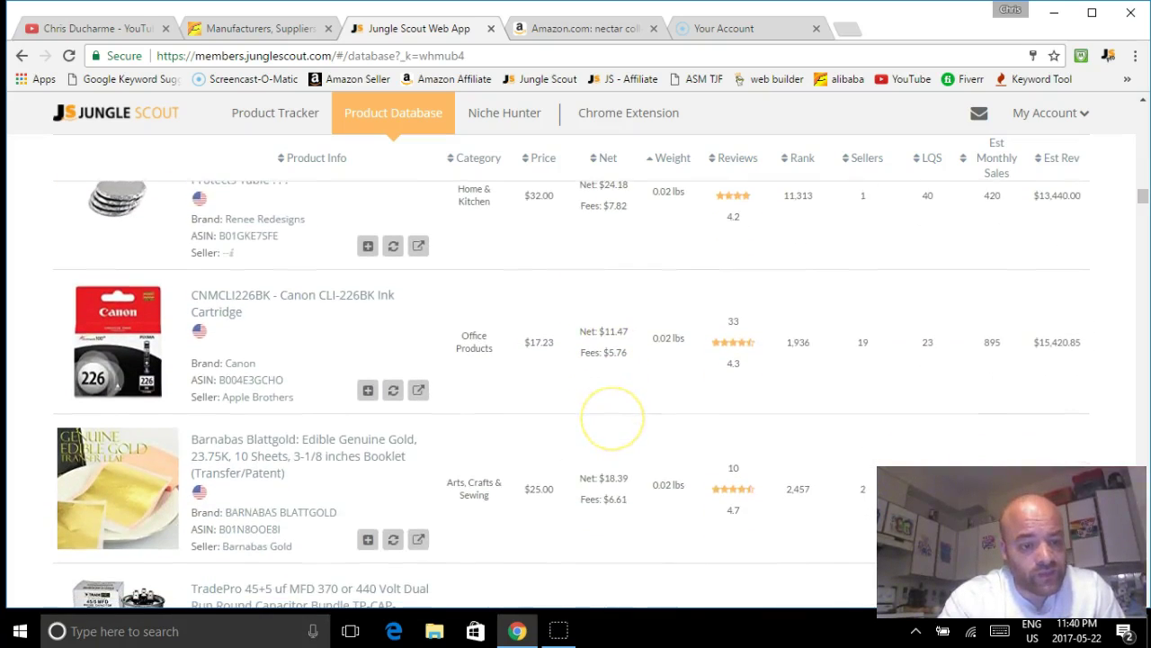
scroll(594, 450, "down", 1)
scroll(598, 400, "down", 6)
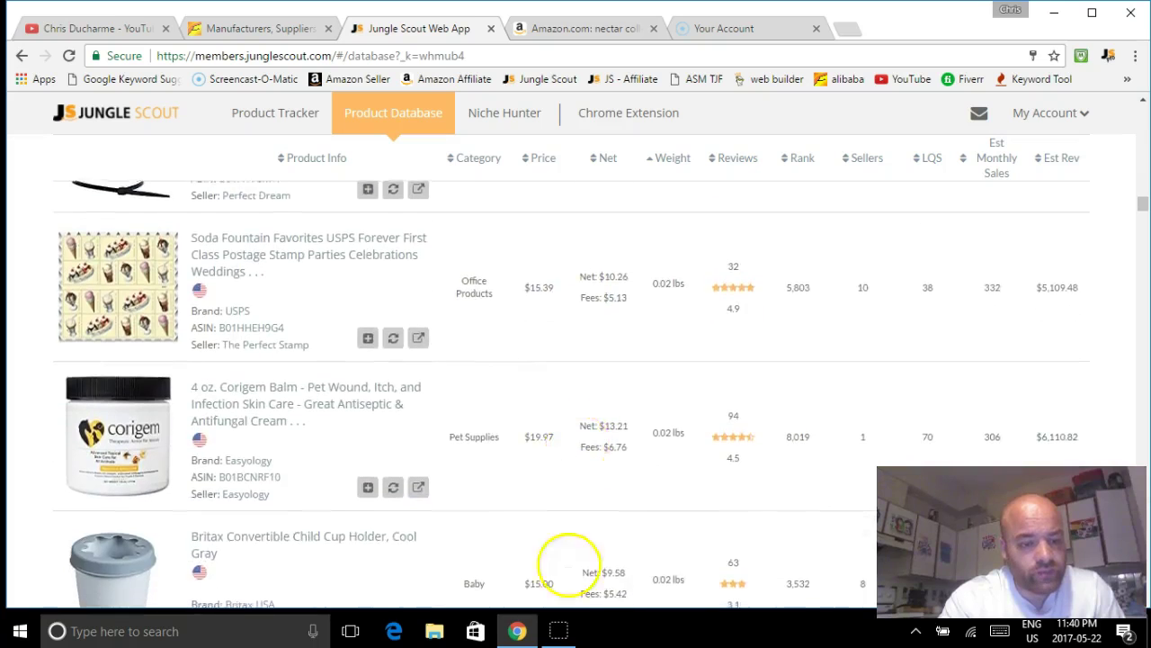
scroll(589, 432, "down", 5)
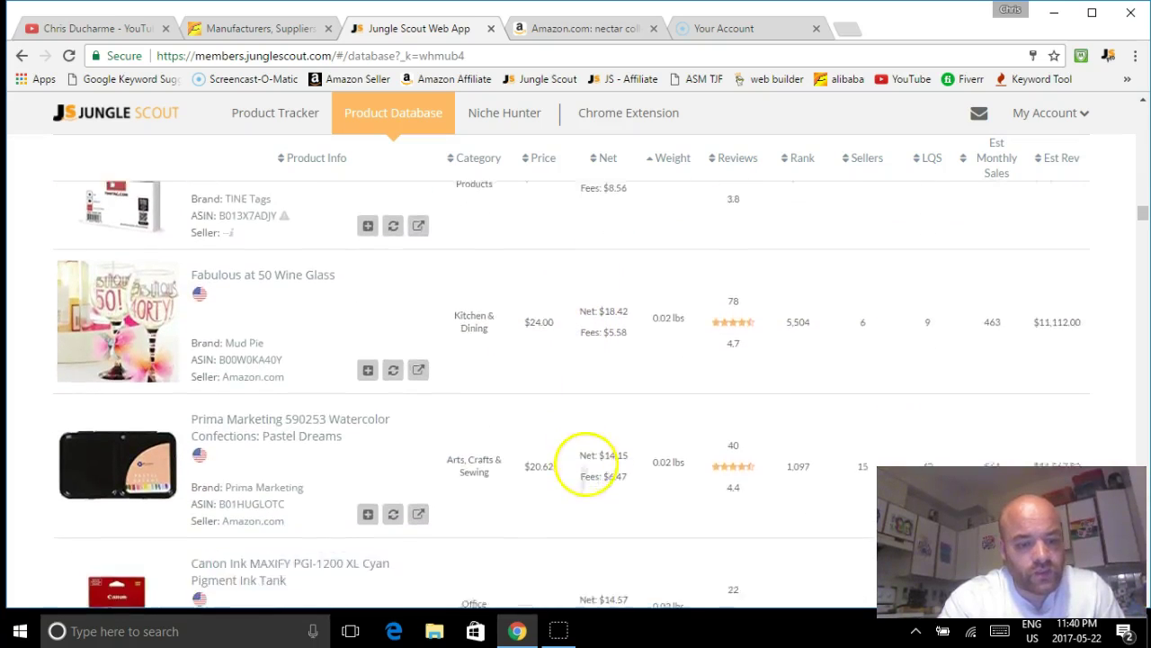
scroll(589, 450, "down", 4)
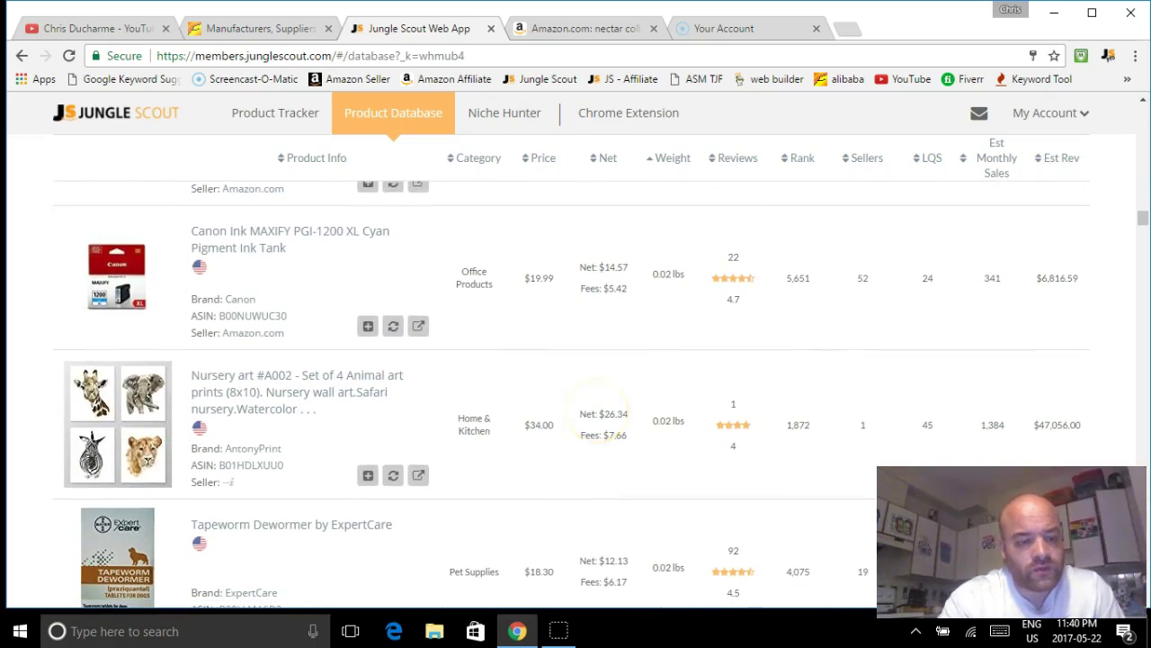
scroll(598, 437, "down", 2)
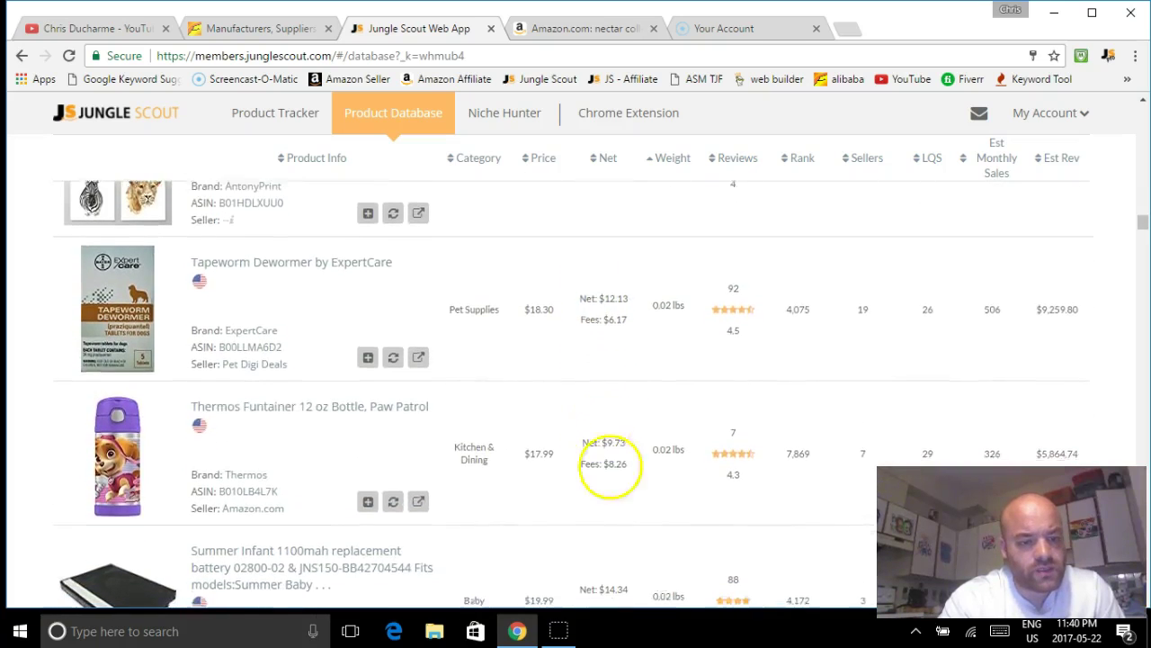
scroll(621, 428, "down", 1)
scroll(621, 382, "down", 3)
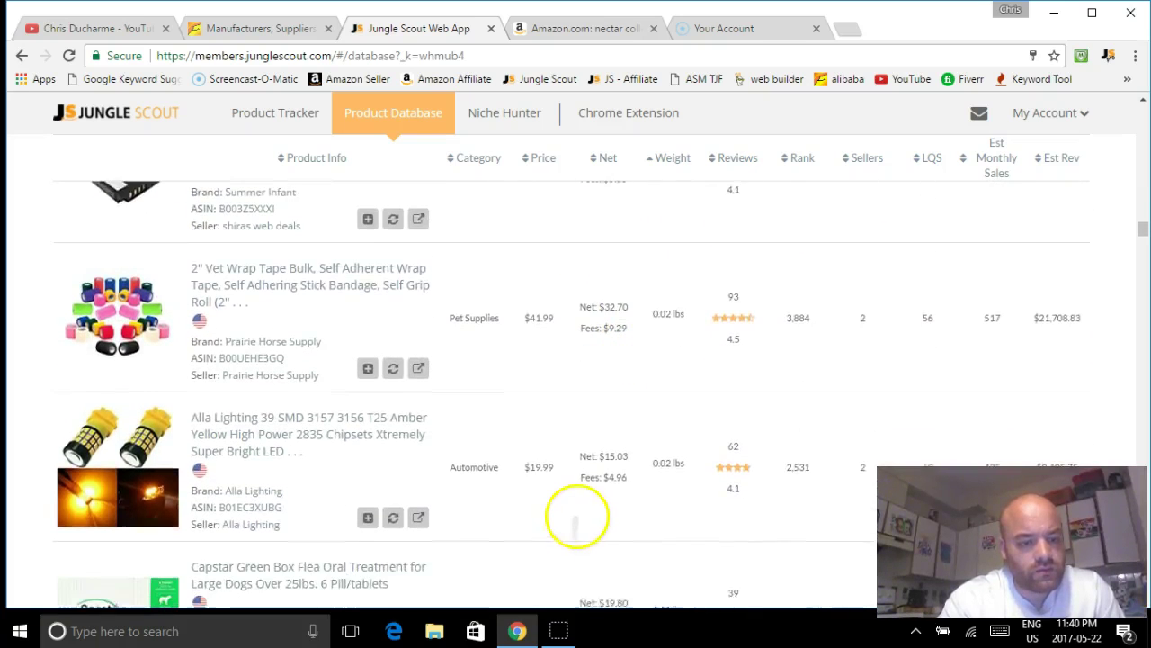
scroll(585, 490, "down", 1)
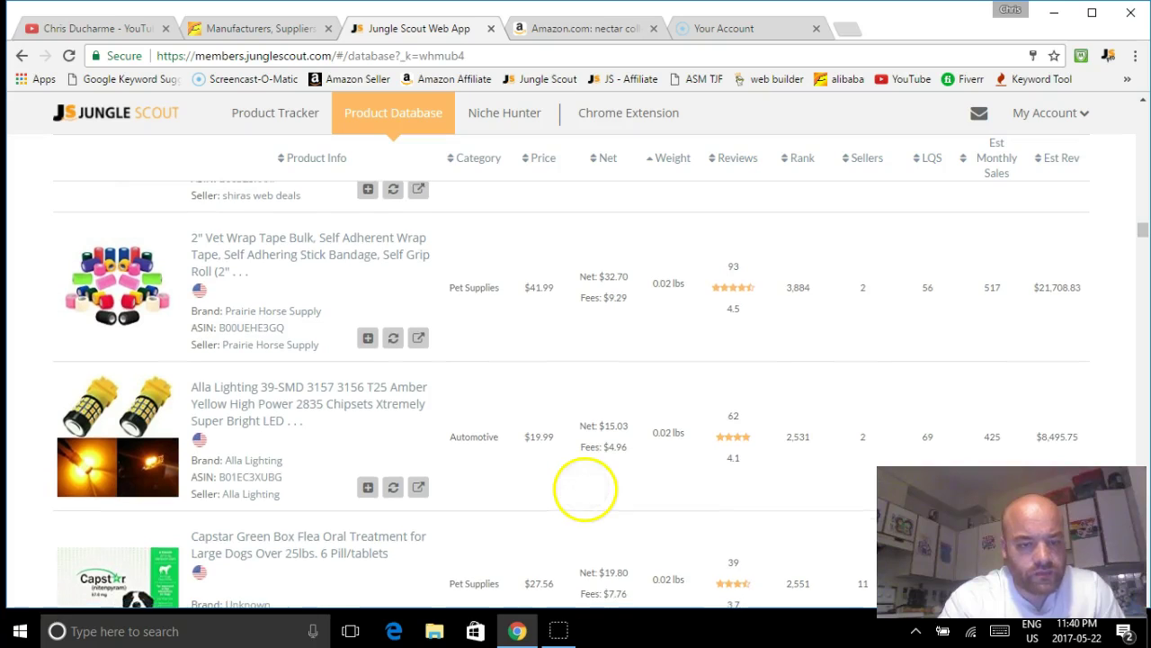
scroll(593, 463, "up", 1)
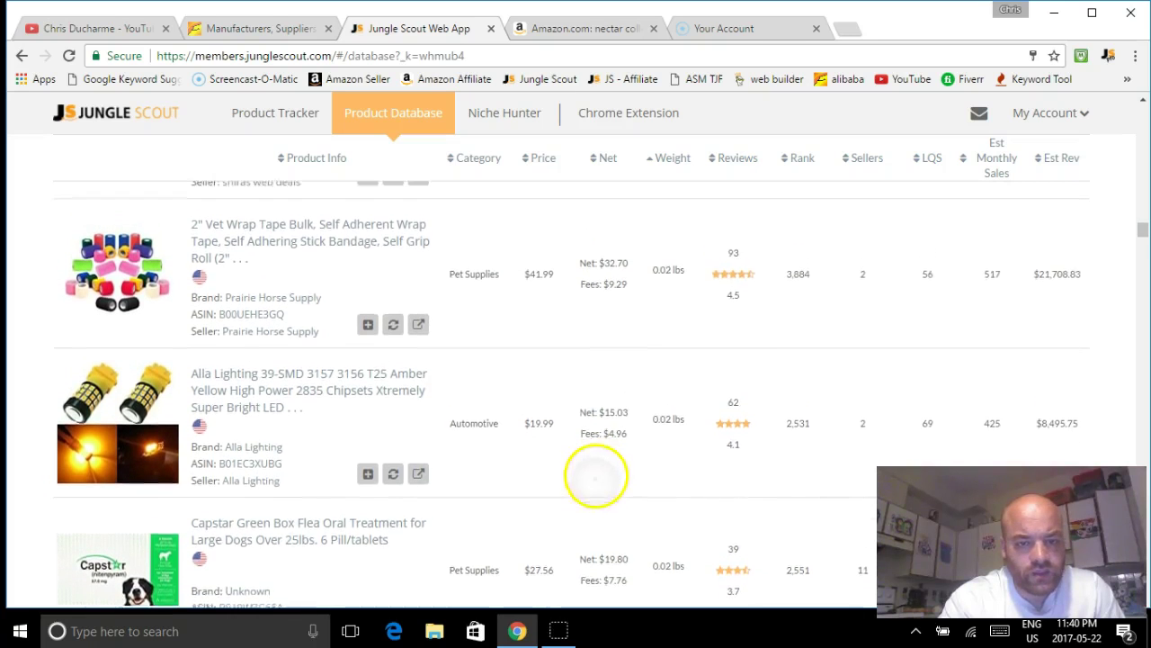
scroll(587, 504, "down", 1)
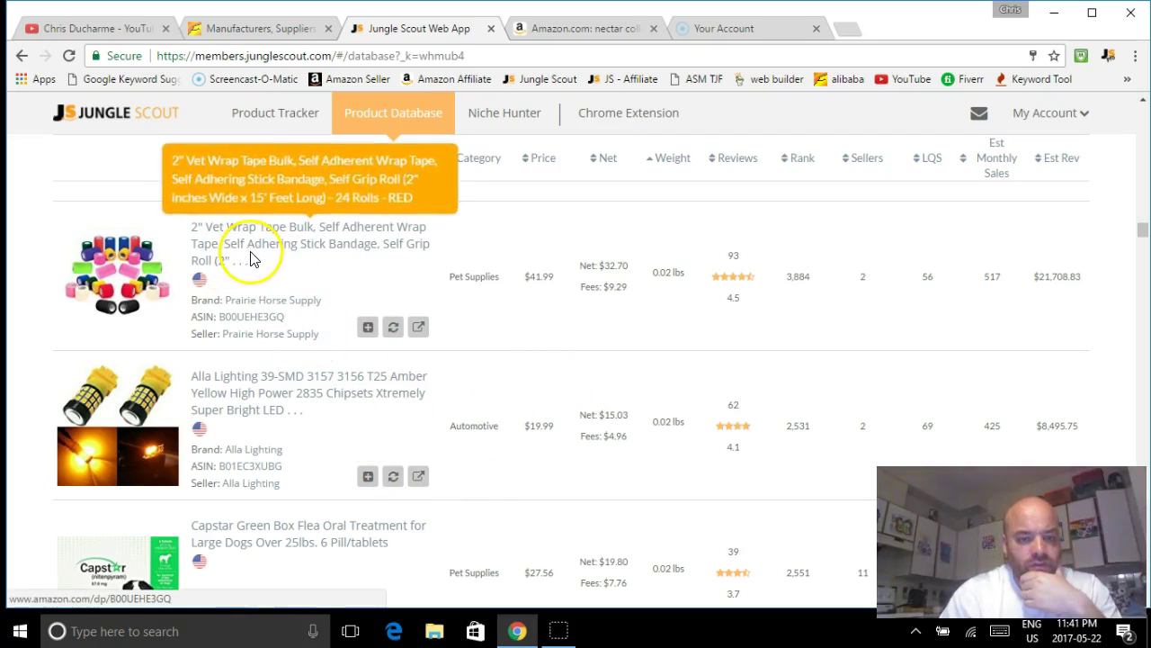
scroll(594, 458, "down", 2)
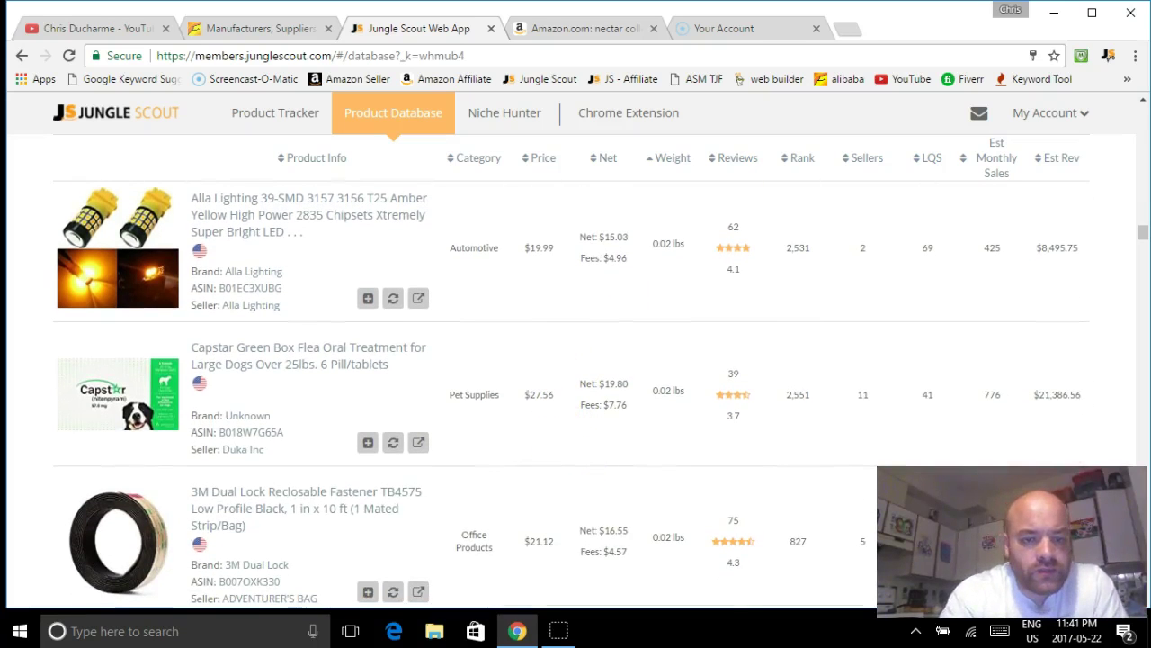
scroll(609, 452, "down", 3)
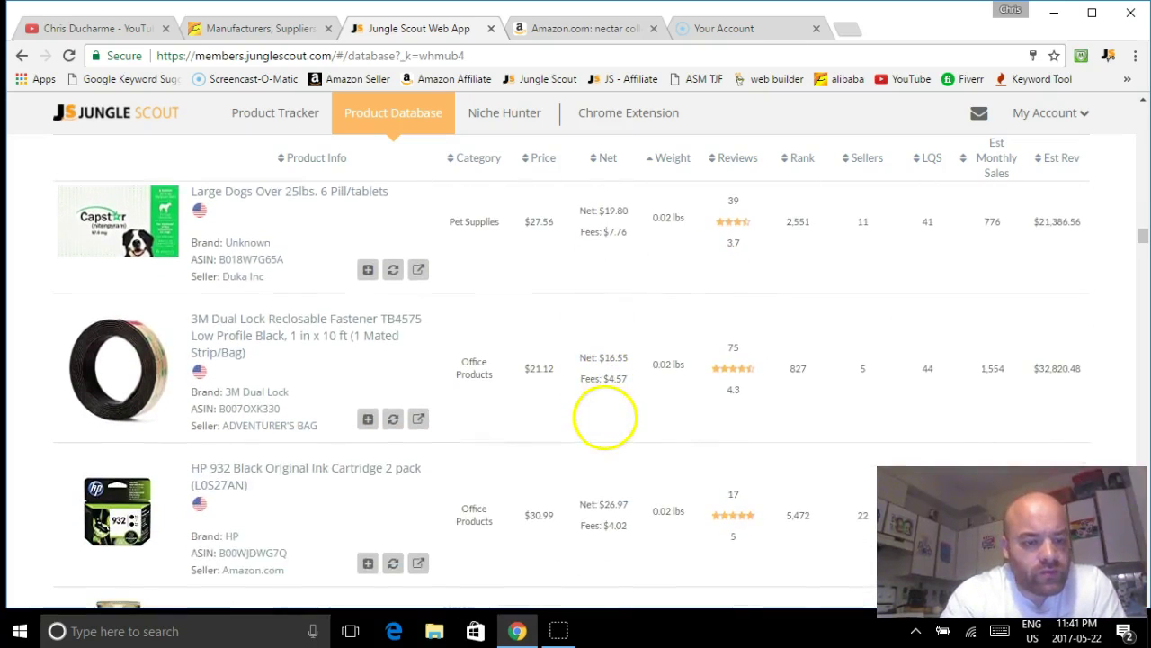
scroll(600, 426, "down", 2)
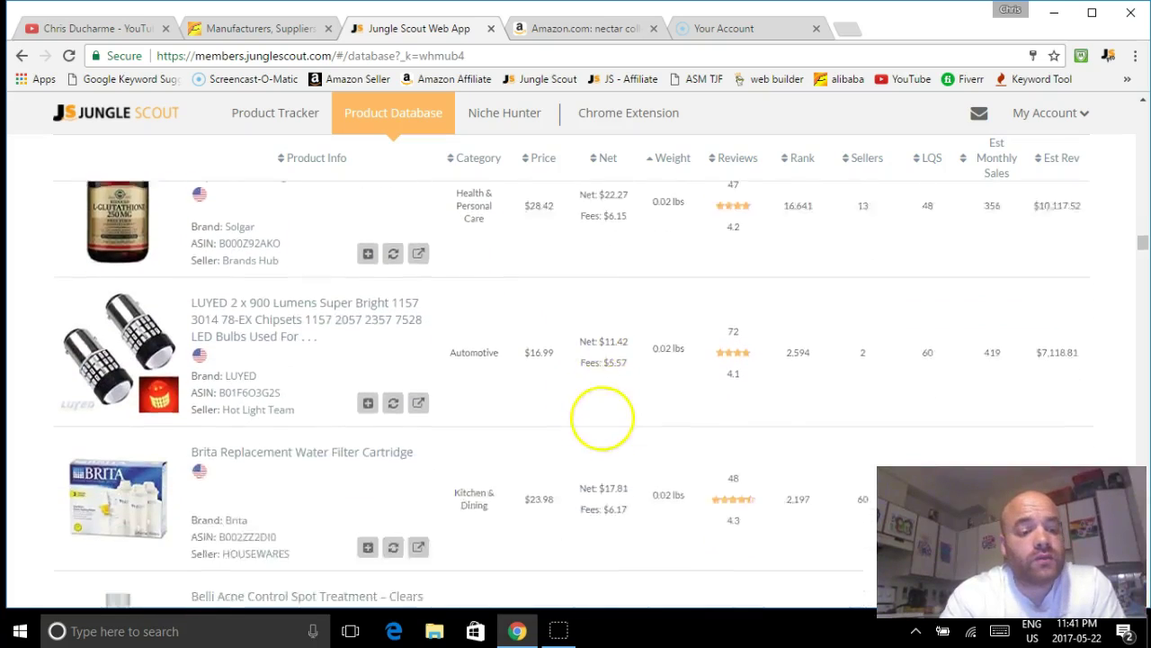
scroll(602, 417, "down", 1)
scroll(598, 432, "down", 5)
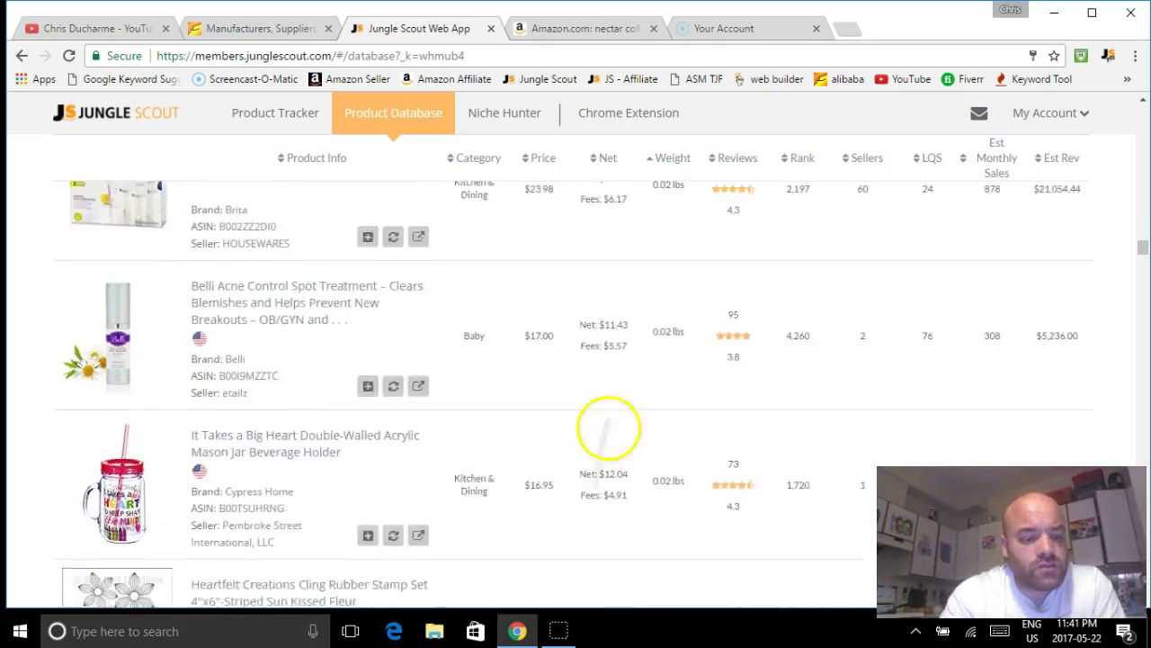
scroll(601, 493, "down", 1)
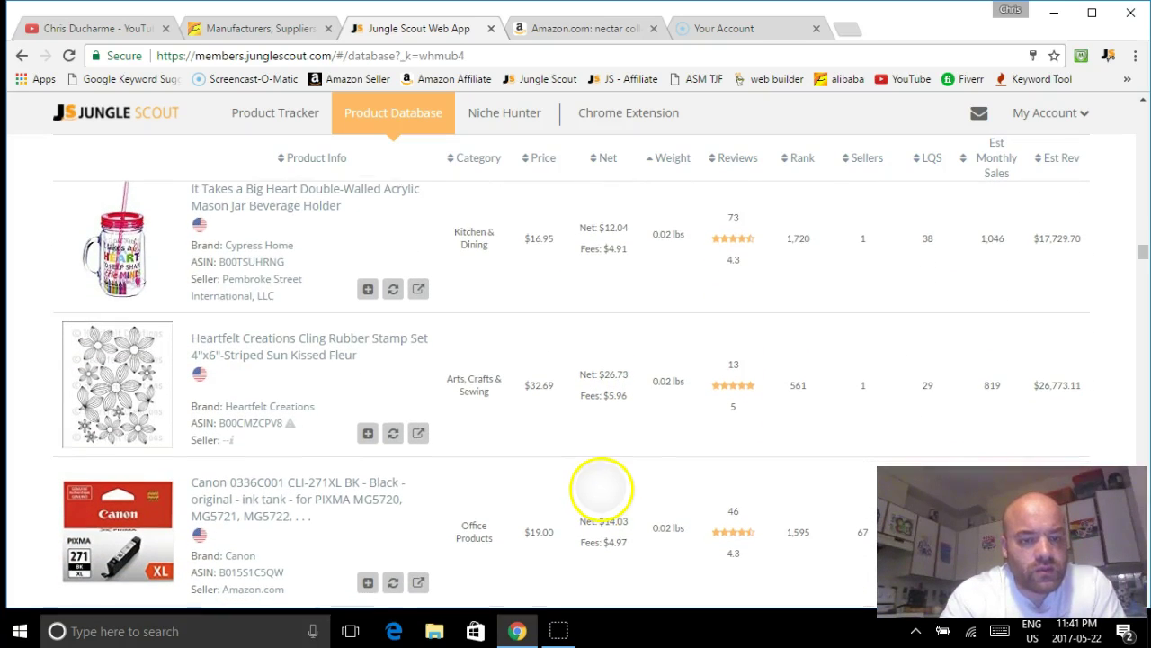
scroll(601, 486, "down", 4)
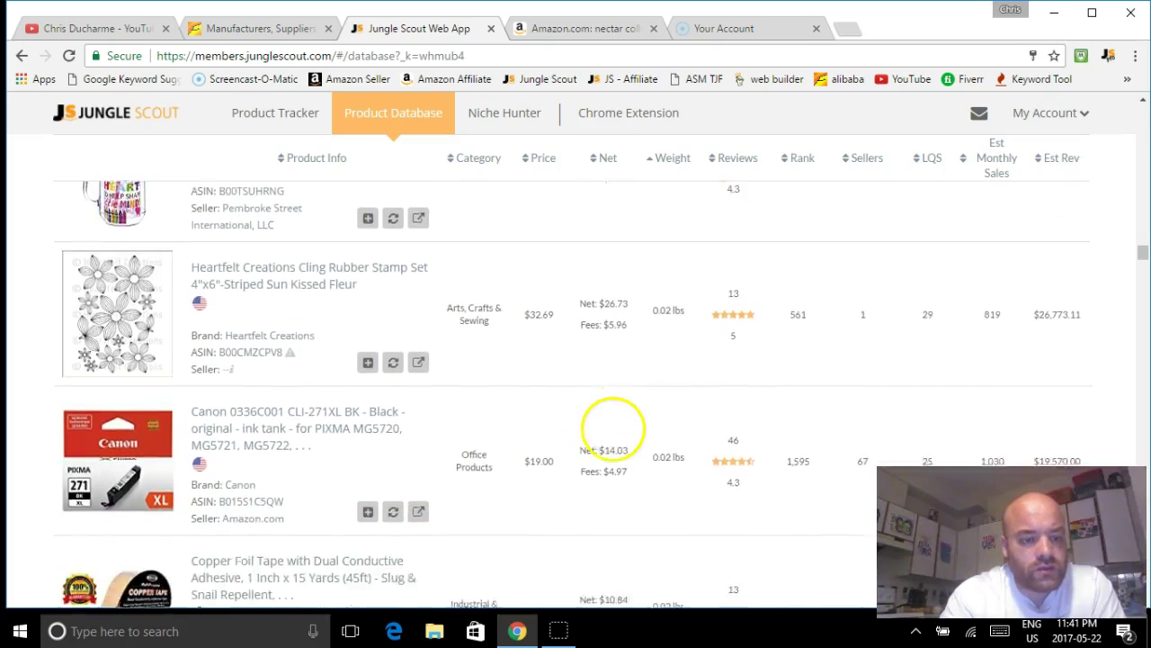
scroll(604, 421, "down", 10)
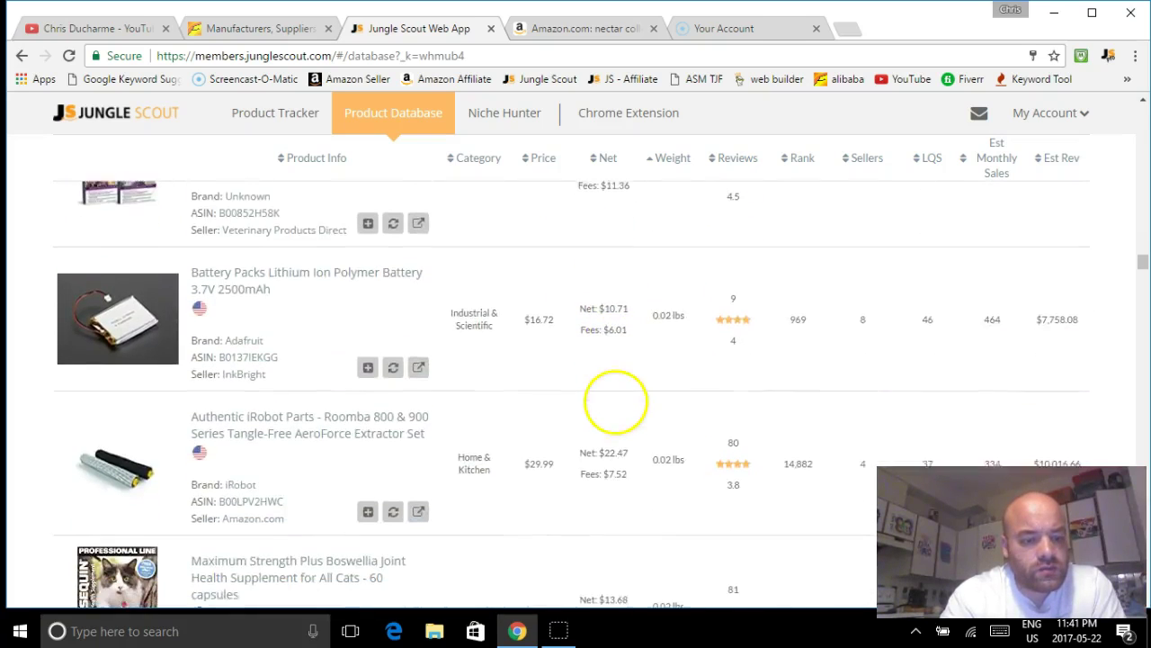
scroll(609, 394, "down", 2)
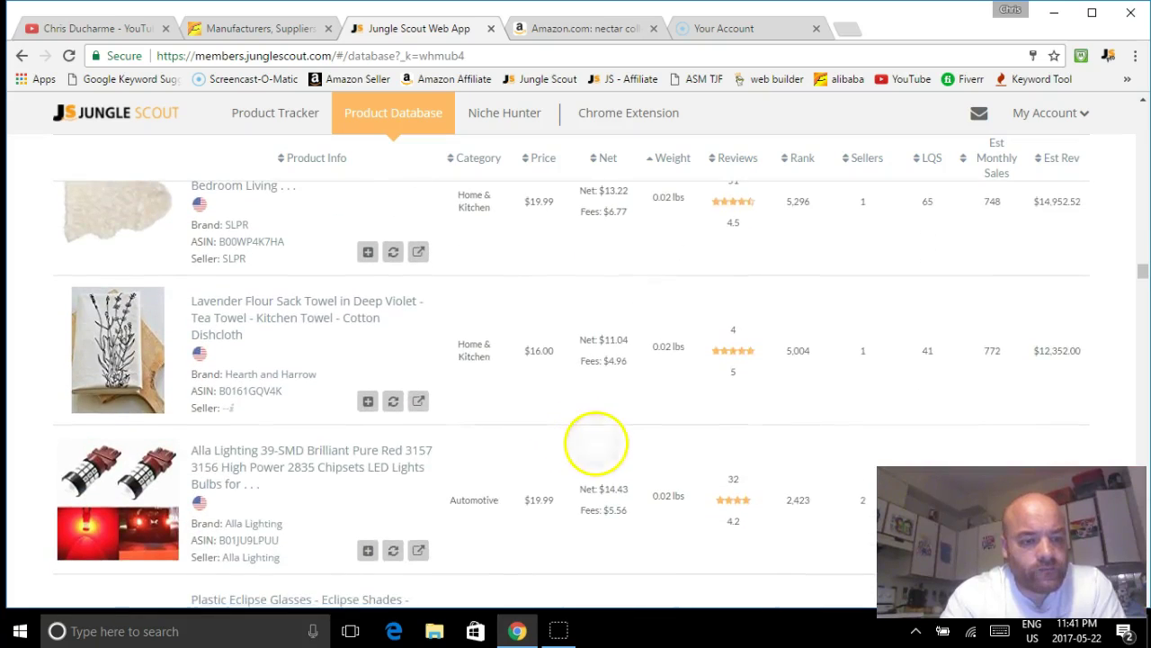
scroll(596, 450, "up", 2)
scroll(594, 468, "down", 4)
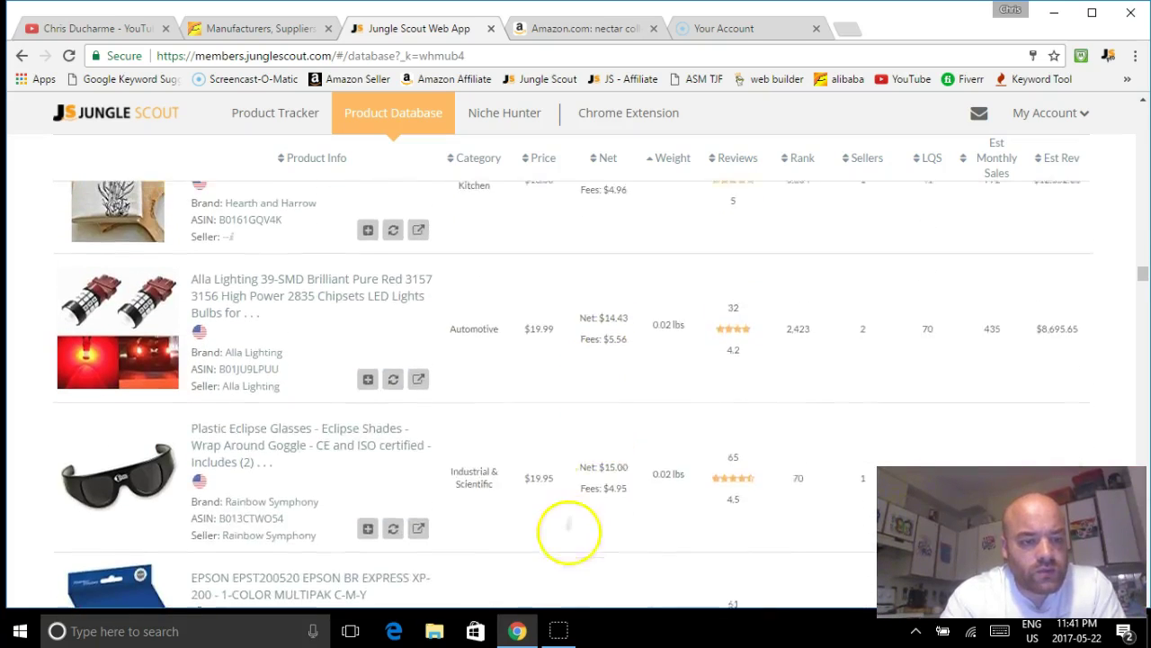
scroll(562, 576, "up", 2)
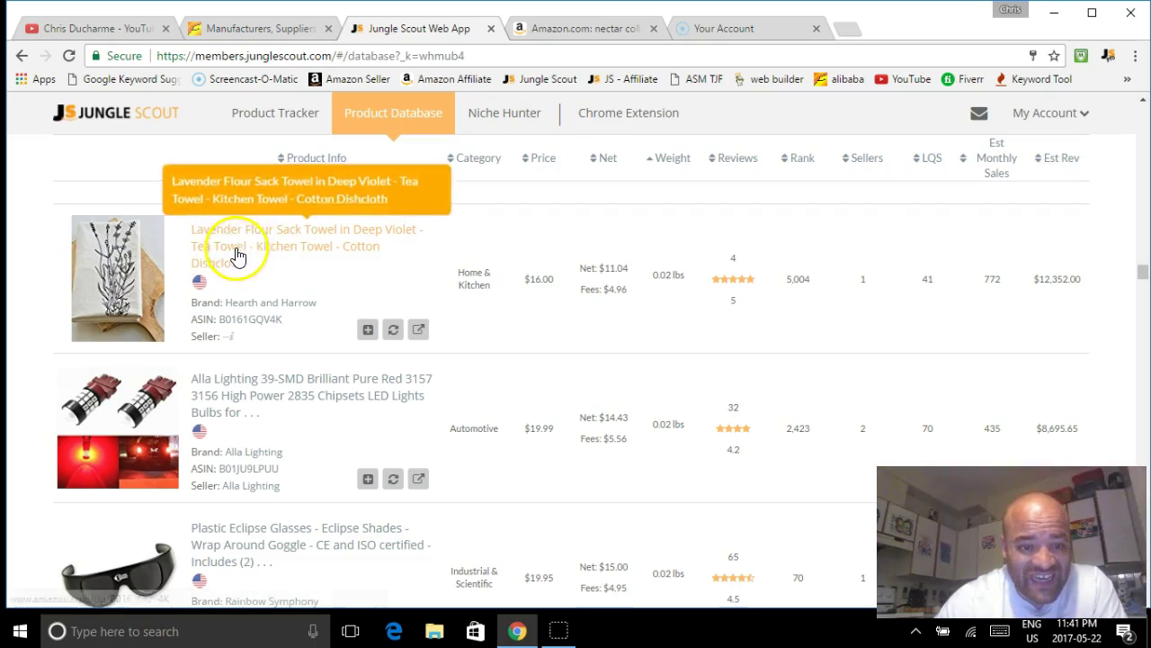
Open the Lavender Flour Sack Towel's Amazon page and dismiss the AmazonSmile charity popup.
left_click(271, 253)
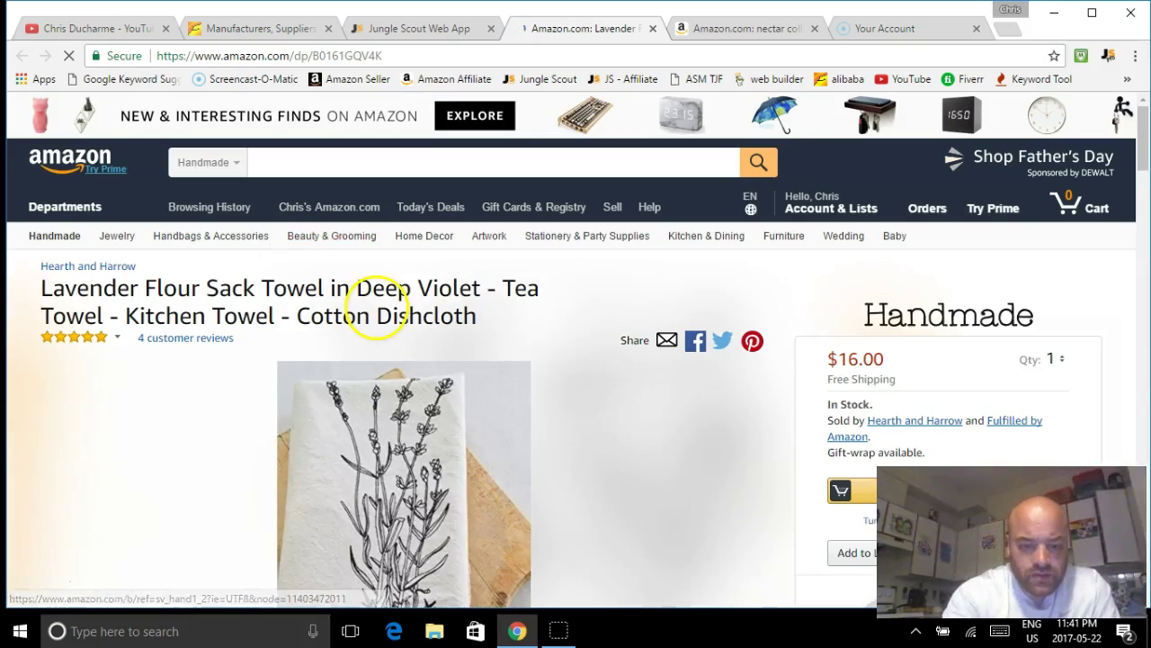
scroll(548, 390, "down", 1)
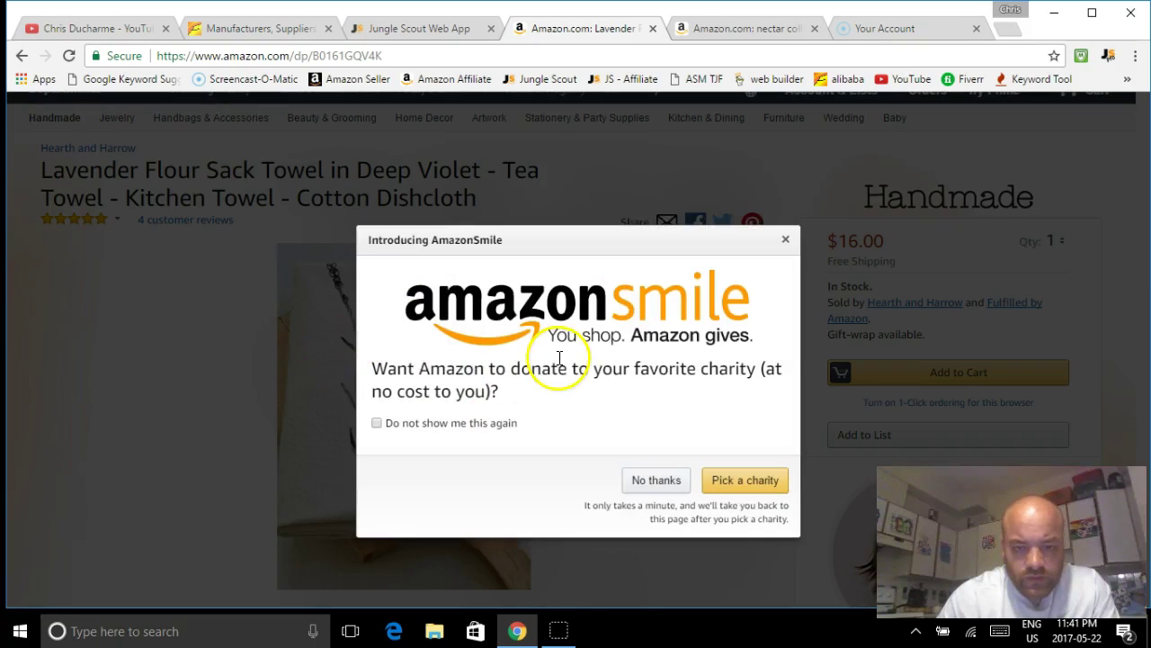
left_click(786, 241)
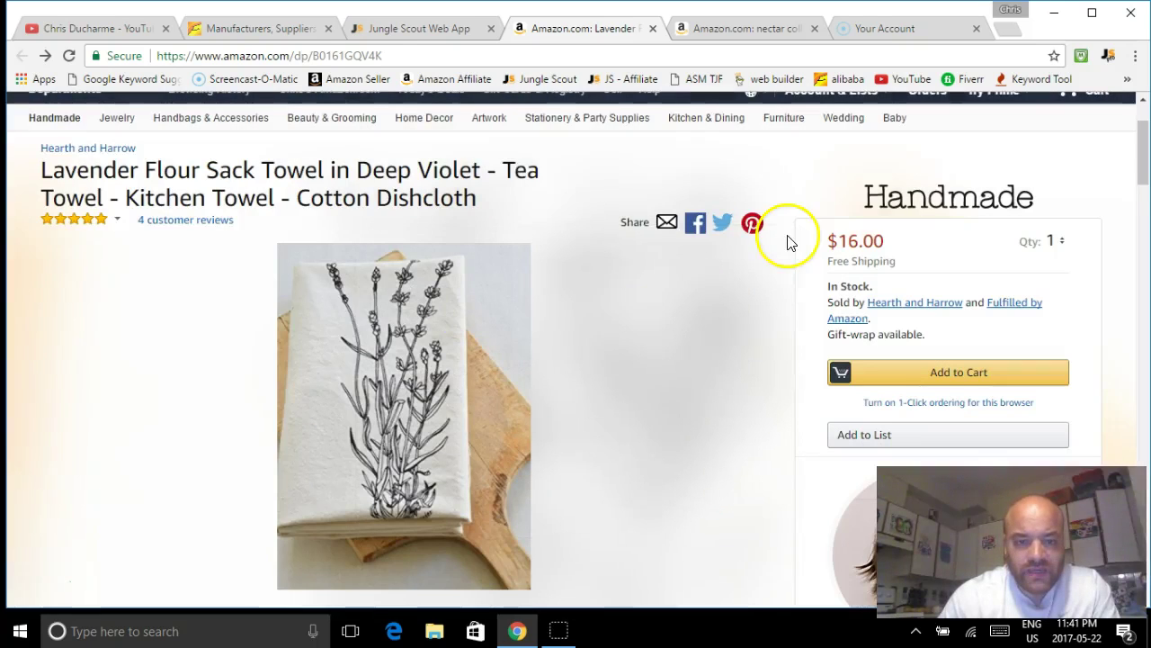
scroll(504, 378, "up", 2)
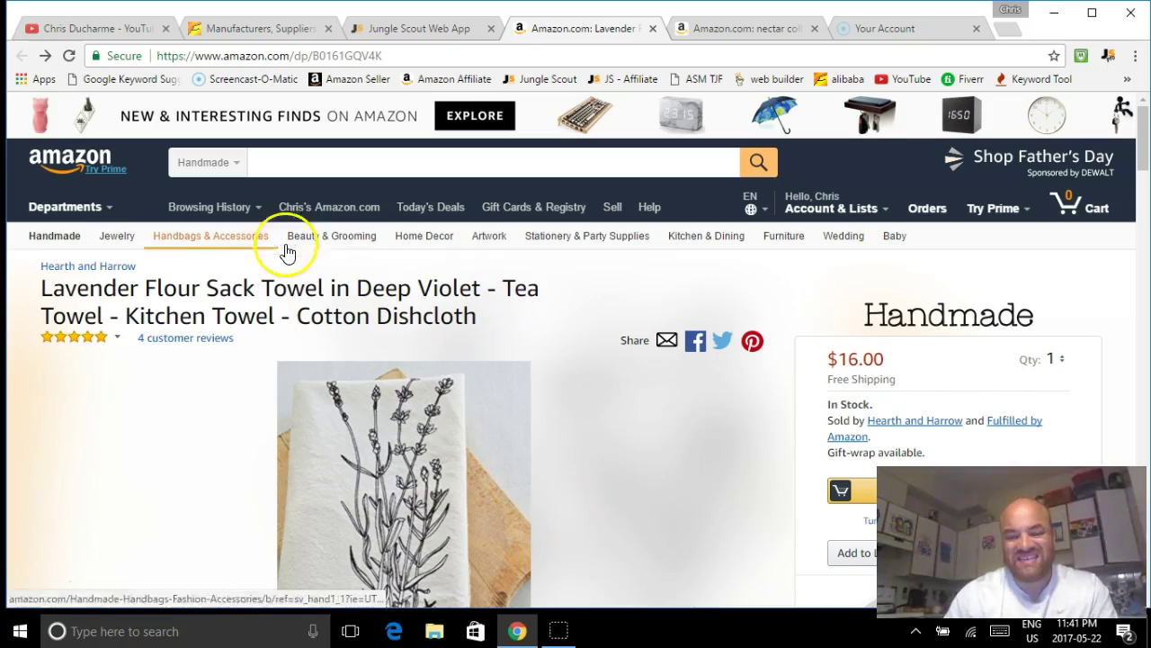
Return to Jungle Scout and scroll the results down to the Arava flea collar at $29.95.
left_click(417, 30)
scroll(552, 431, "down", 2)
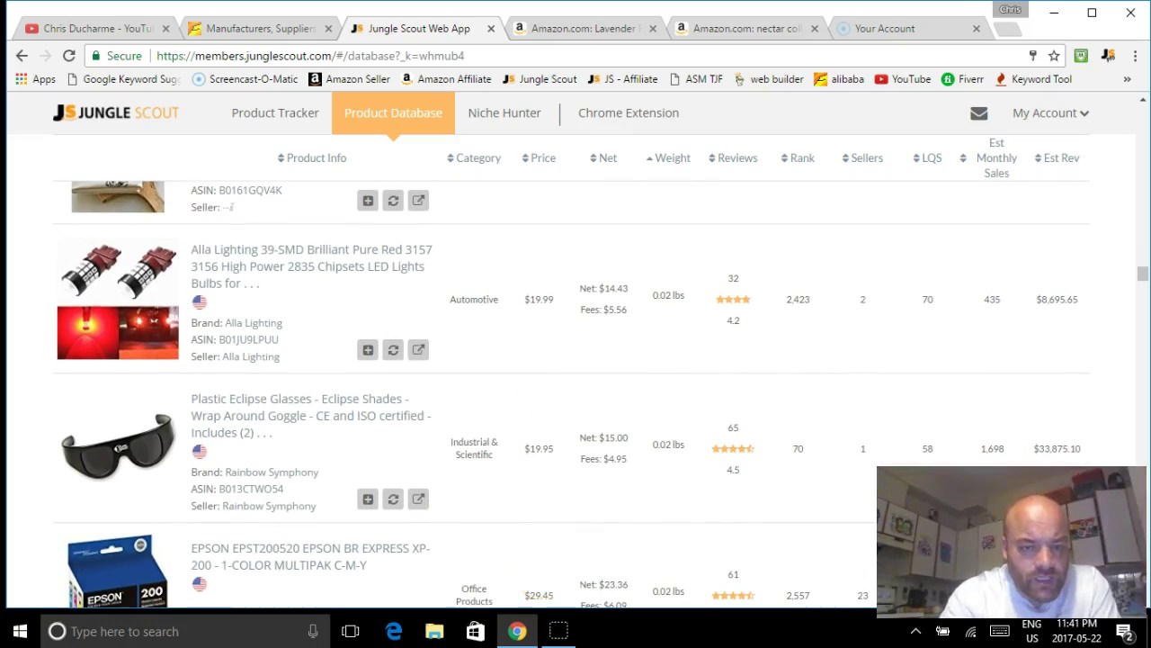
scroll(547, 471, "down", 6)
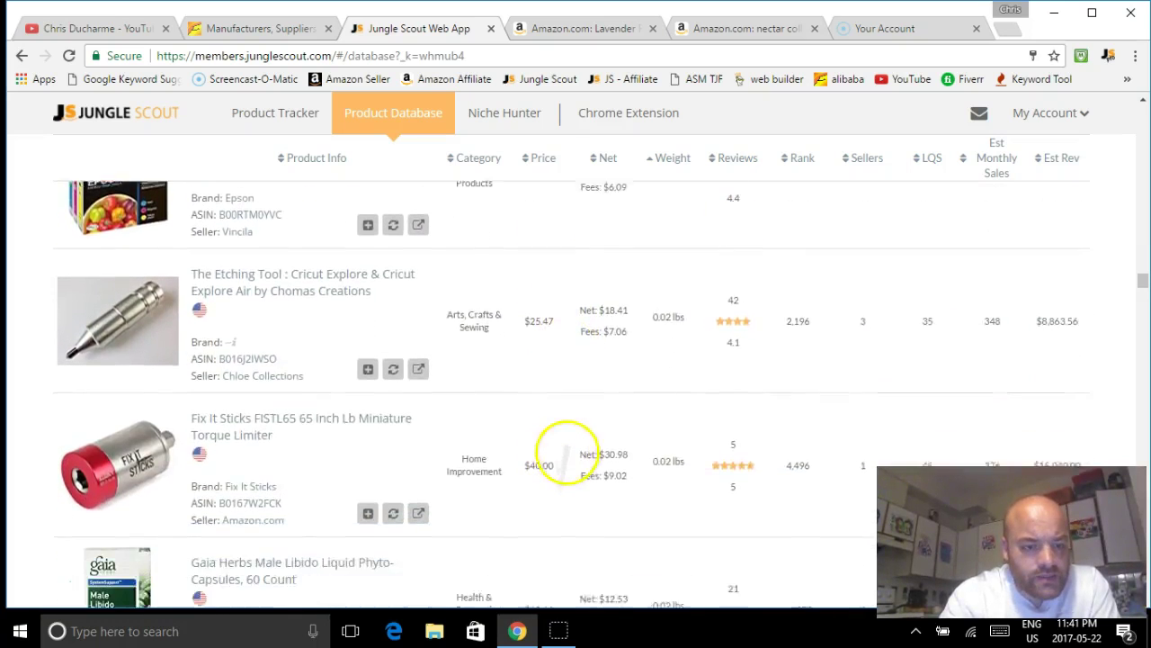
scroll(567, 450, "down", 8)
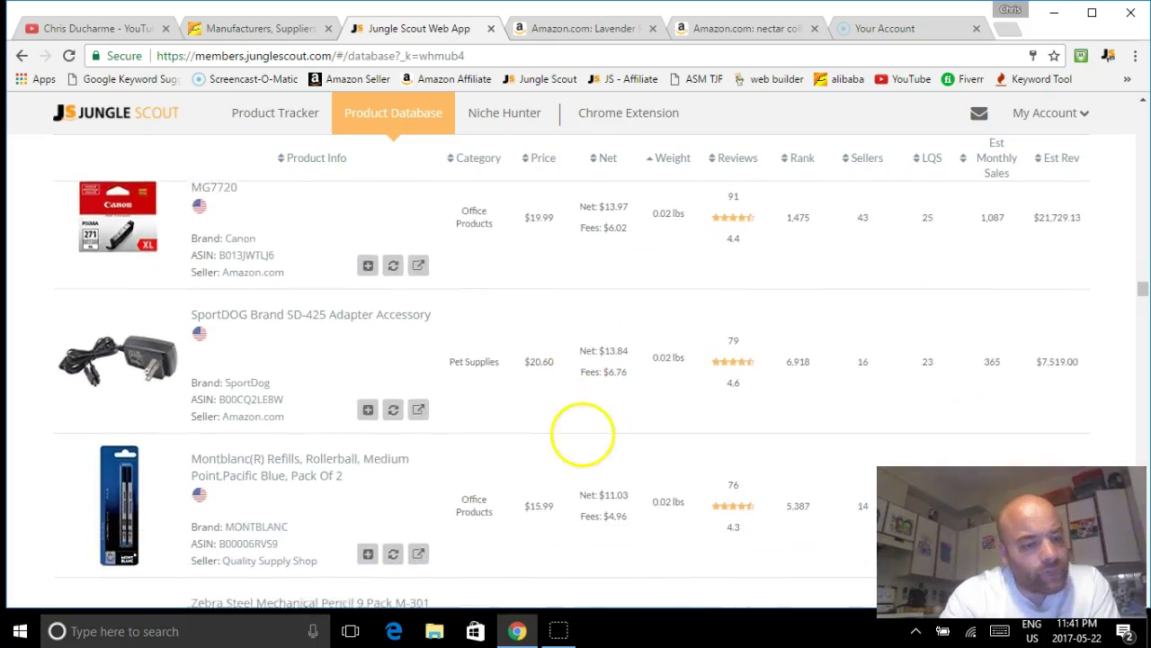
scroll(583, 434, "down", 7)
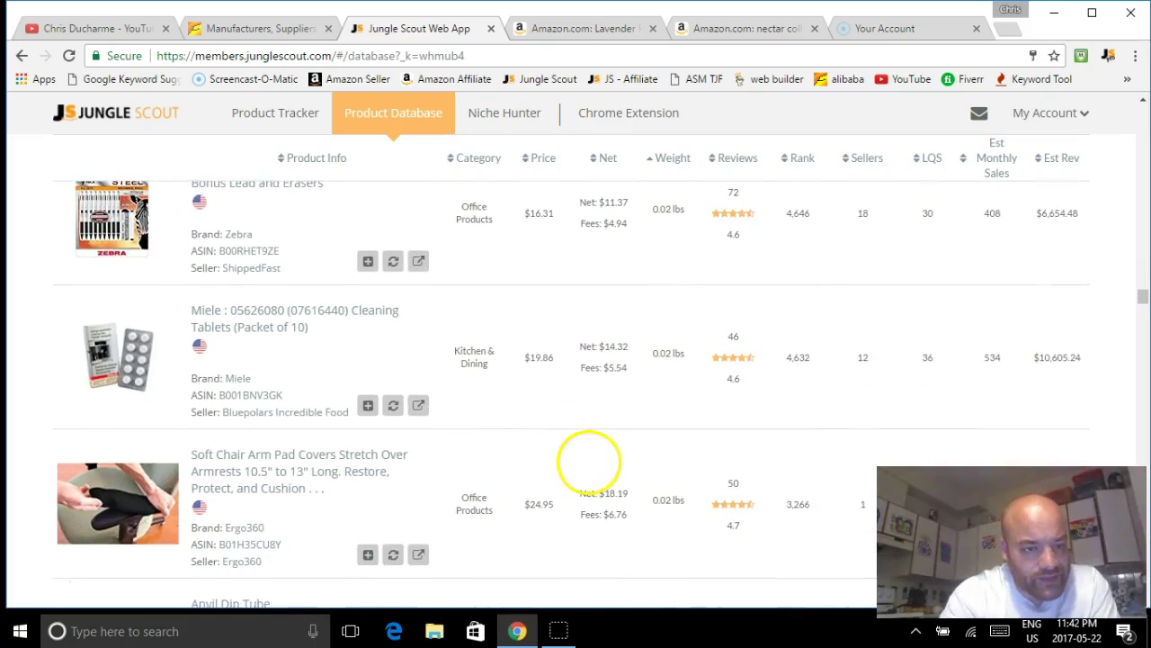
scroll(589, 460, "down", 7)
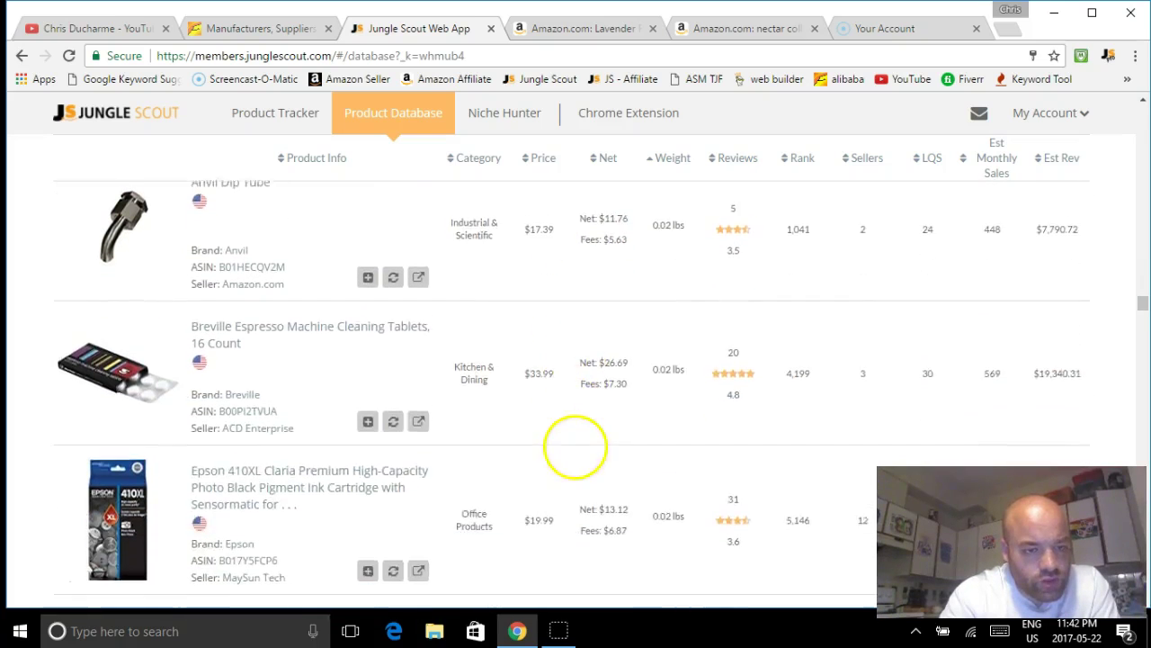
scroll(558, 576, "up", 2)
scroll(553, 527, "down", 8)
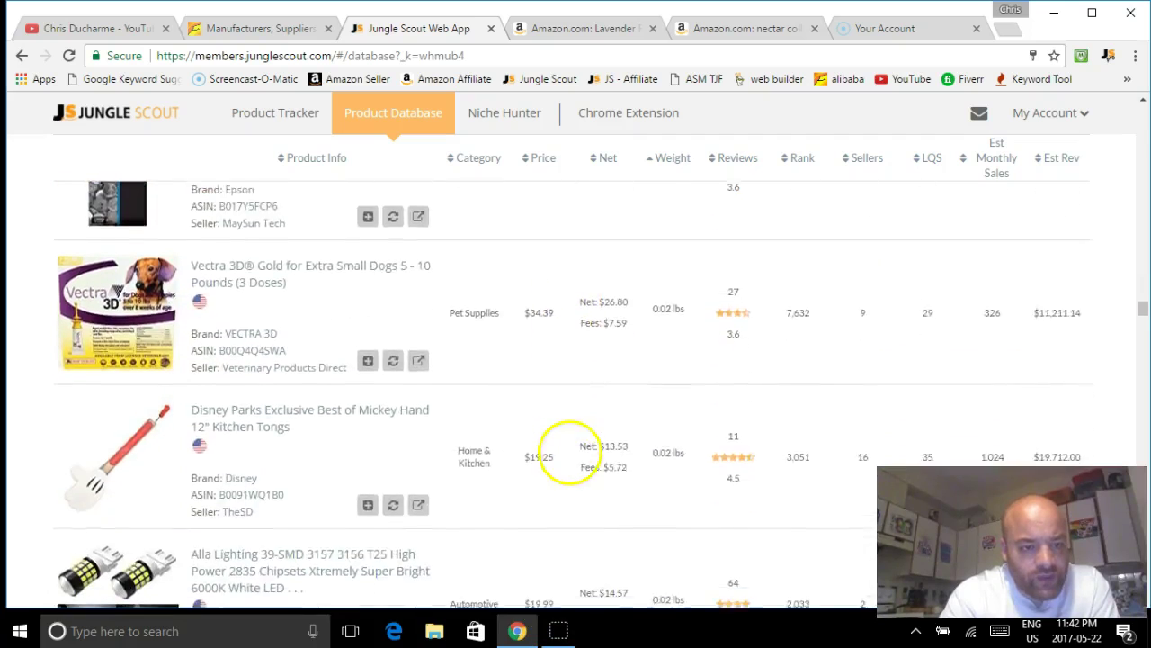
scroll(570, 456, "down", 4)
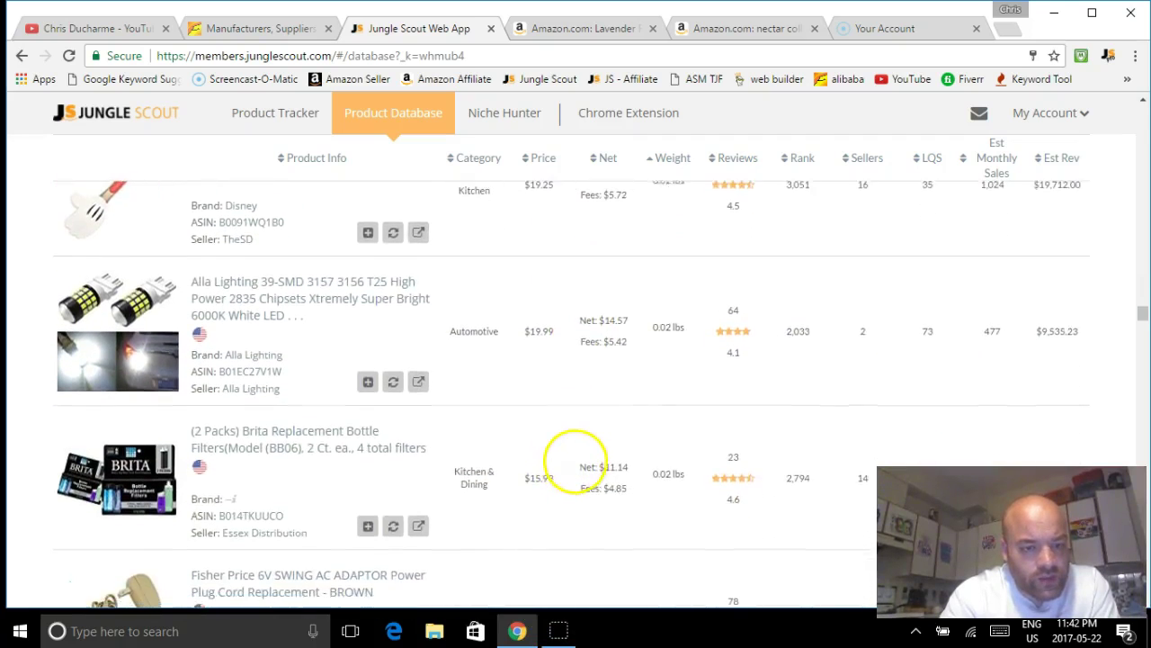
scroll(574, 461, "down", 5)
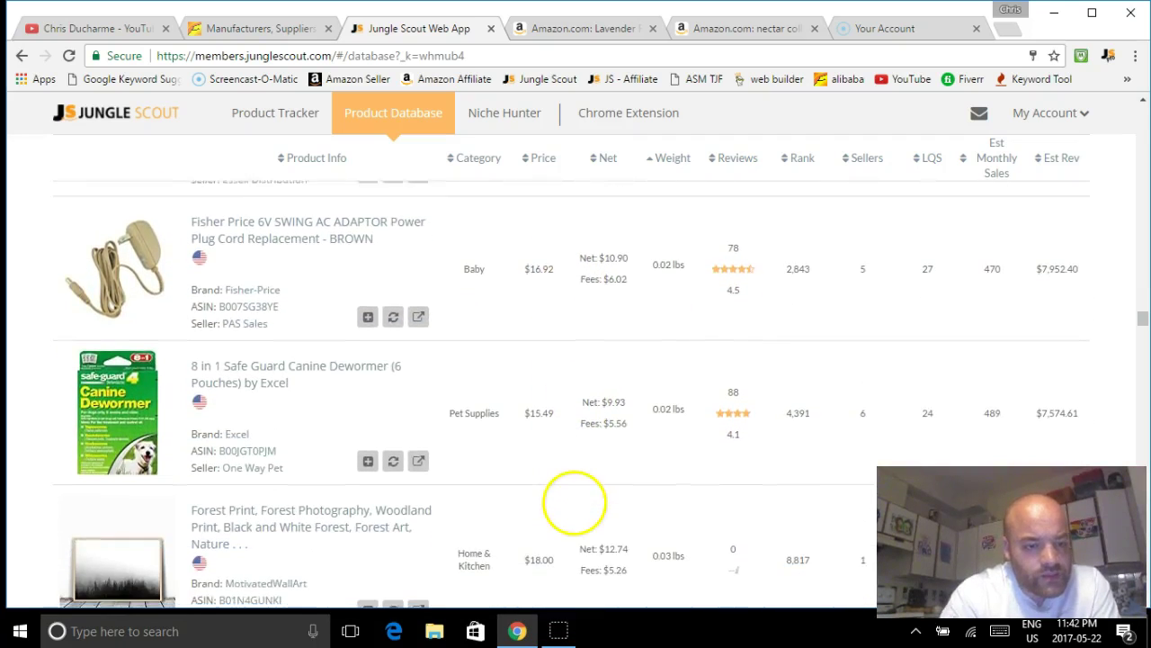
scroll(534, 439, "down", 6)
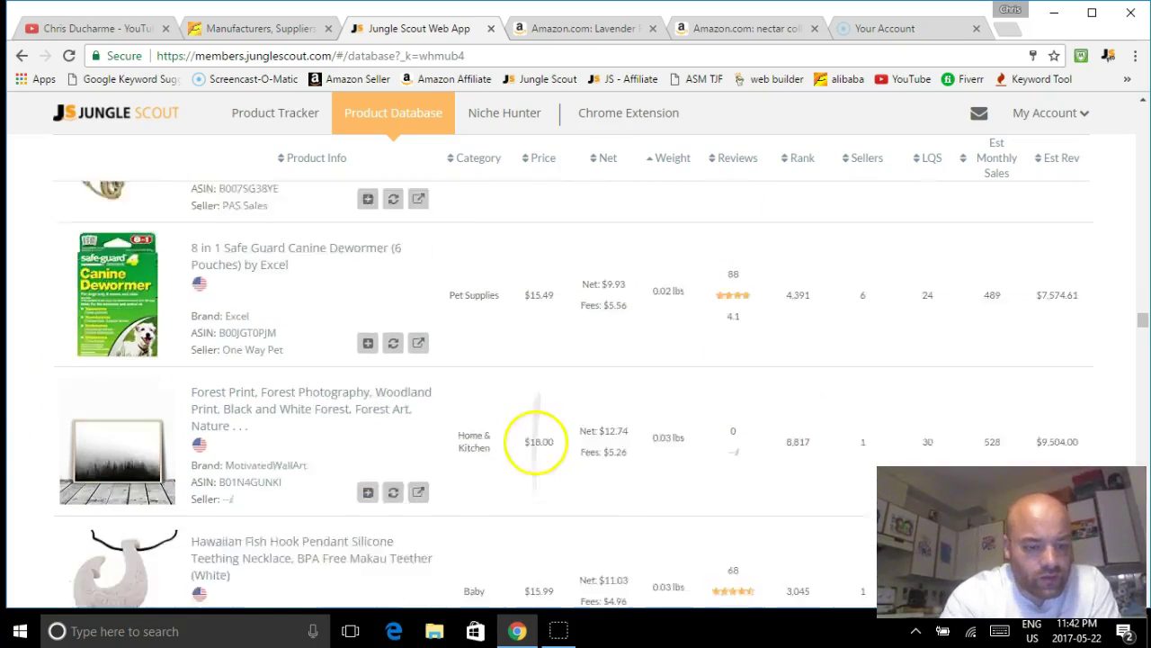
scroll(525, 407, "up", 1)
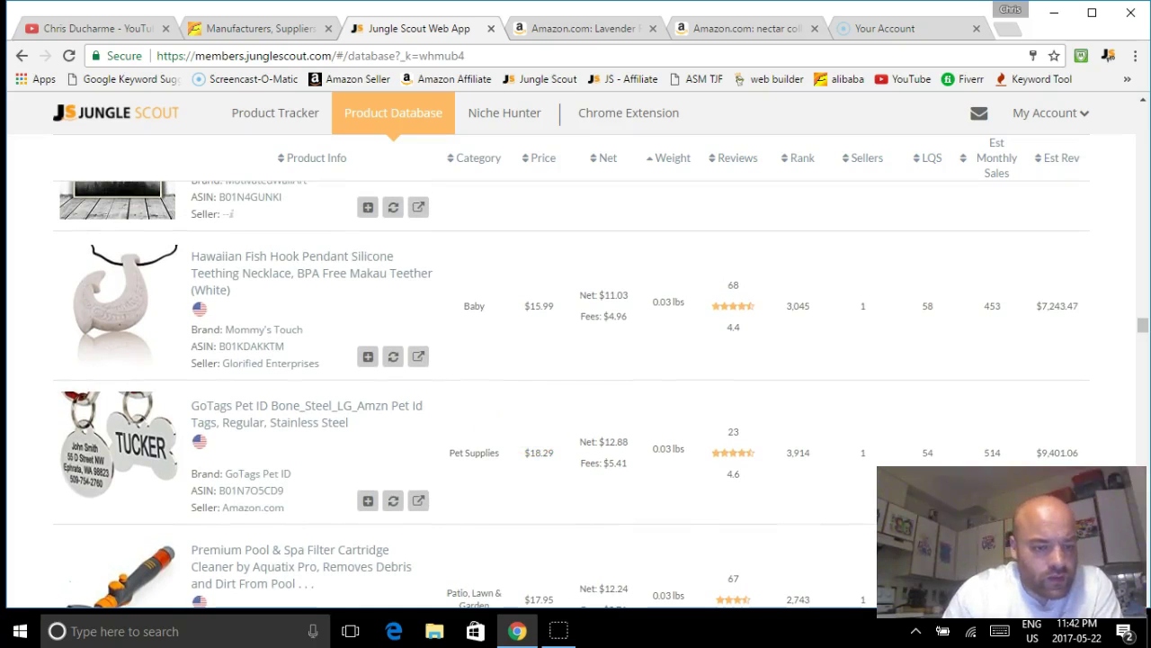
scroll(578, 377, "down", 4)
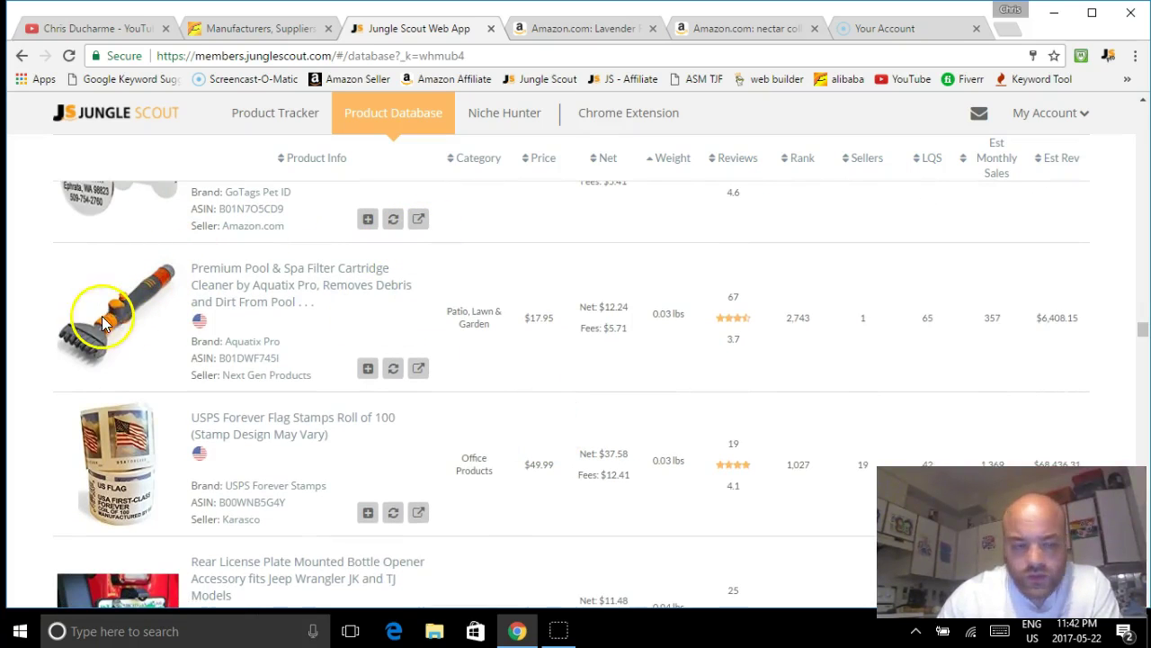
scroll(552, 471, "down", 1)
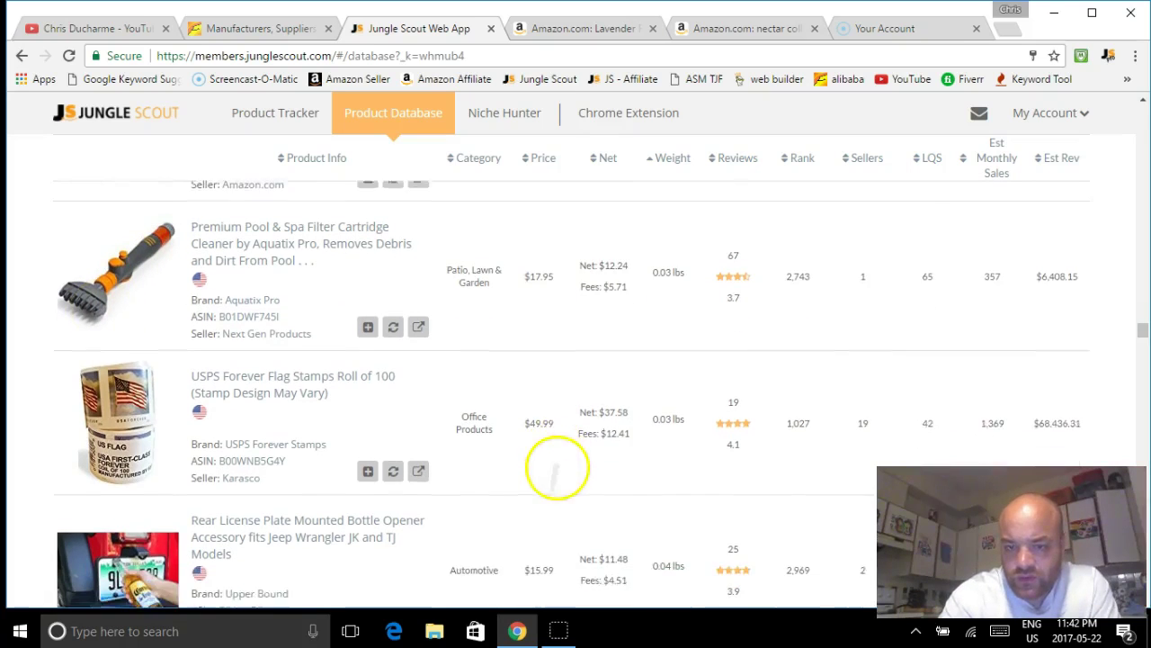
scroll(576, 409, "down", 4)
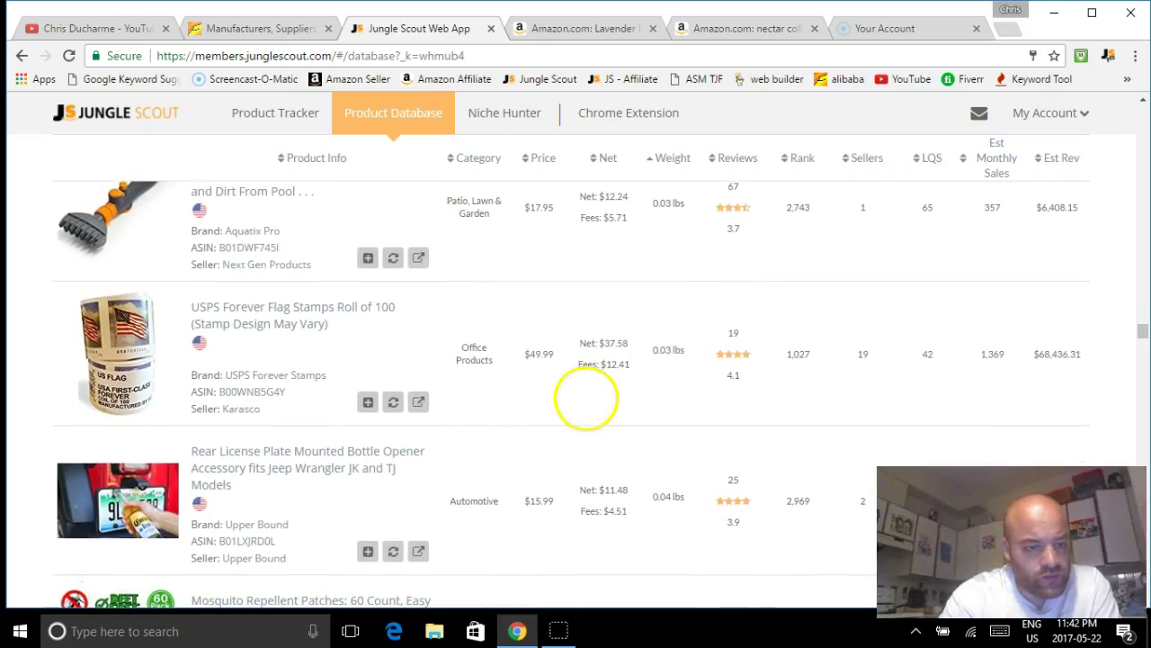
scroll(557, 465, "down", 1)
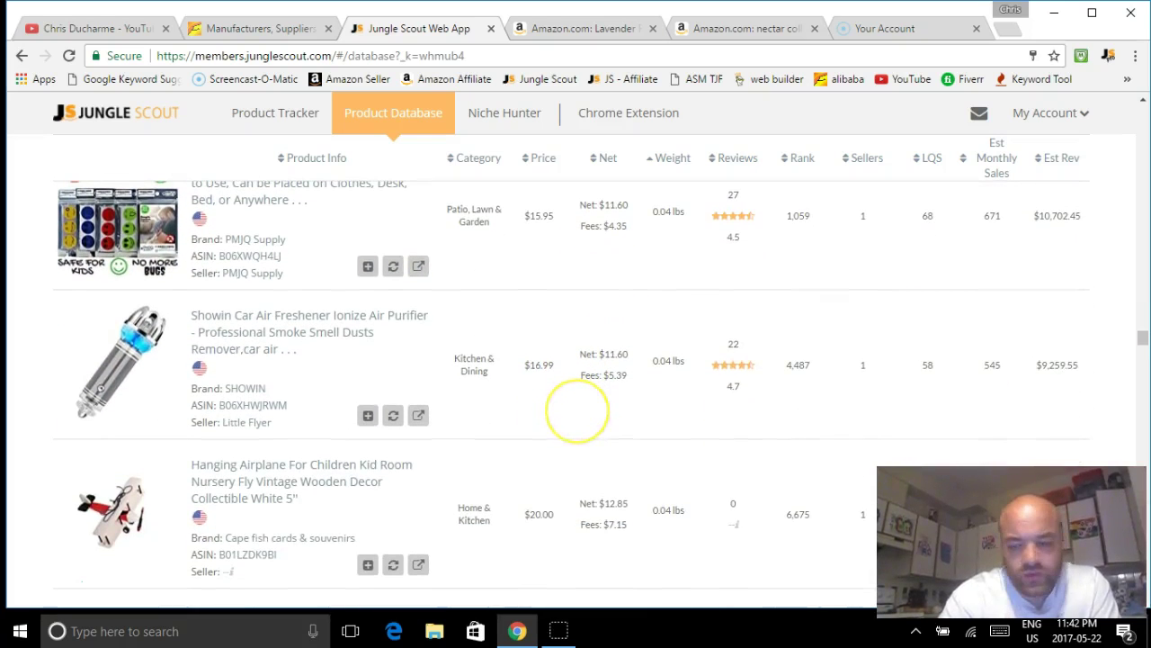
scroll(562, 423, "down", 5)
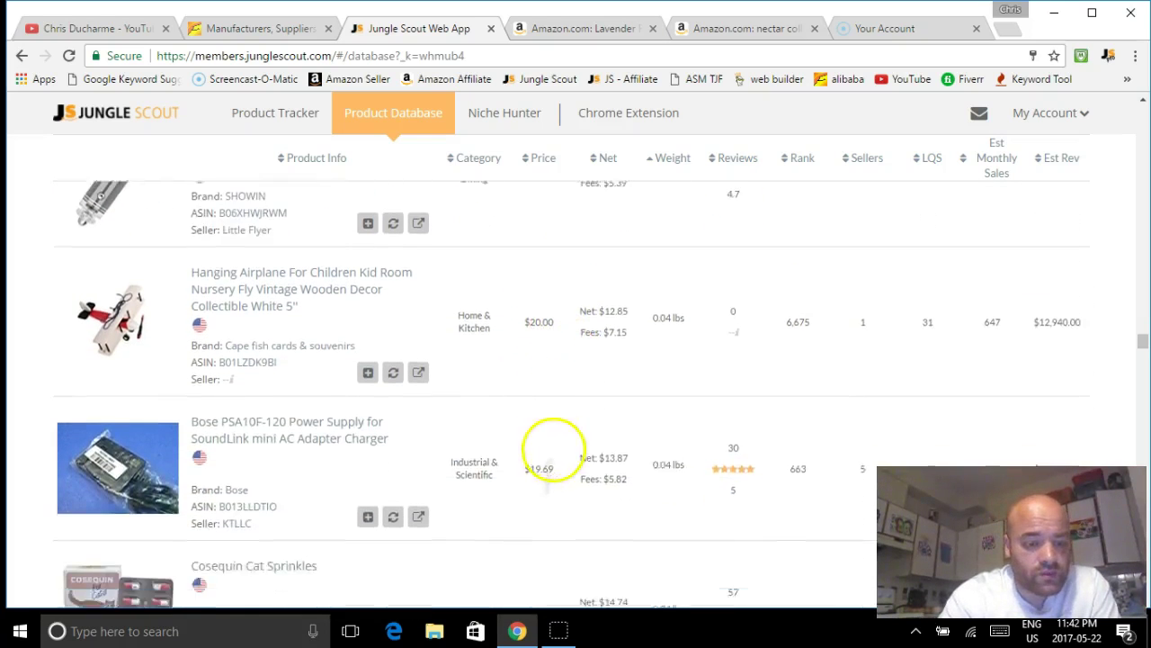
scroll(559, 435, "down", 5)
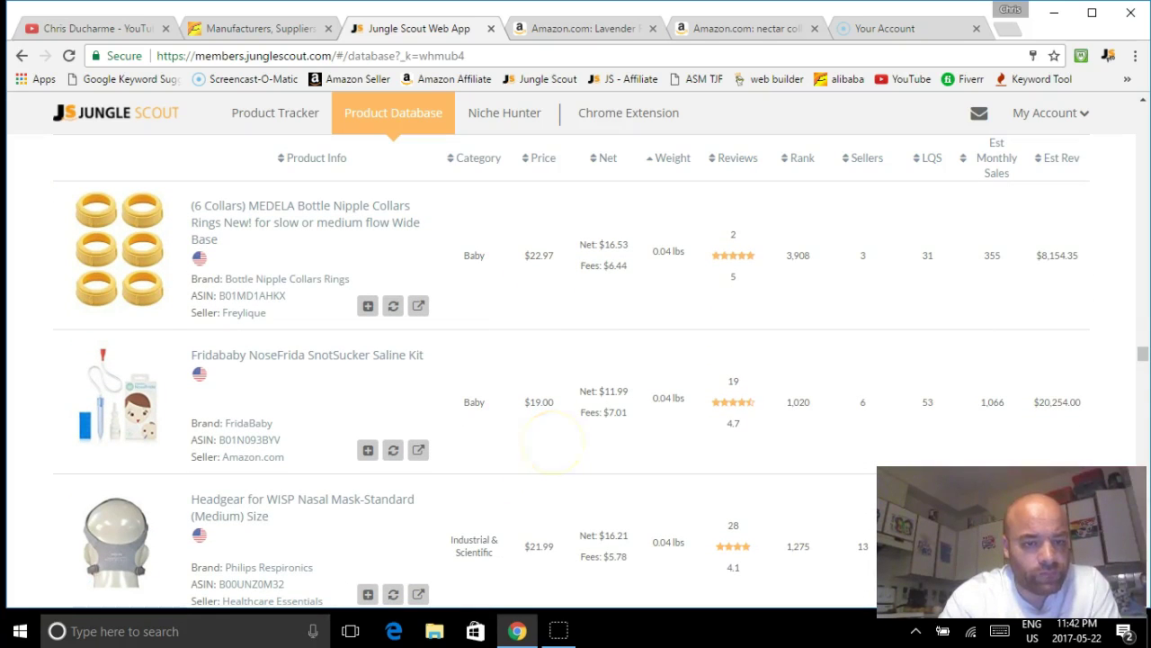
scroll(532, 507, "up", 1)
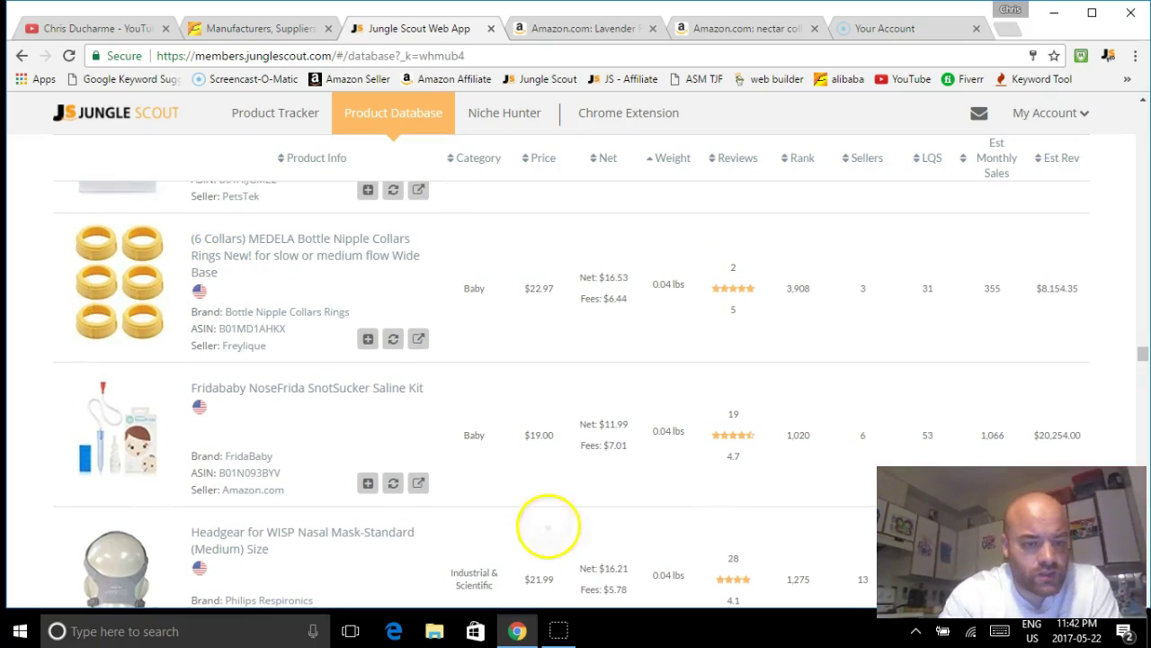
scroll(548, 526, "down", 3)
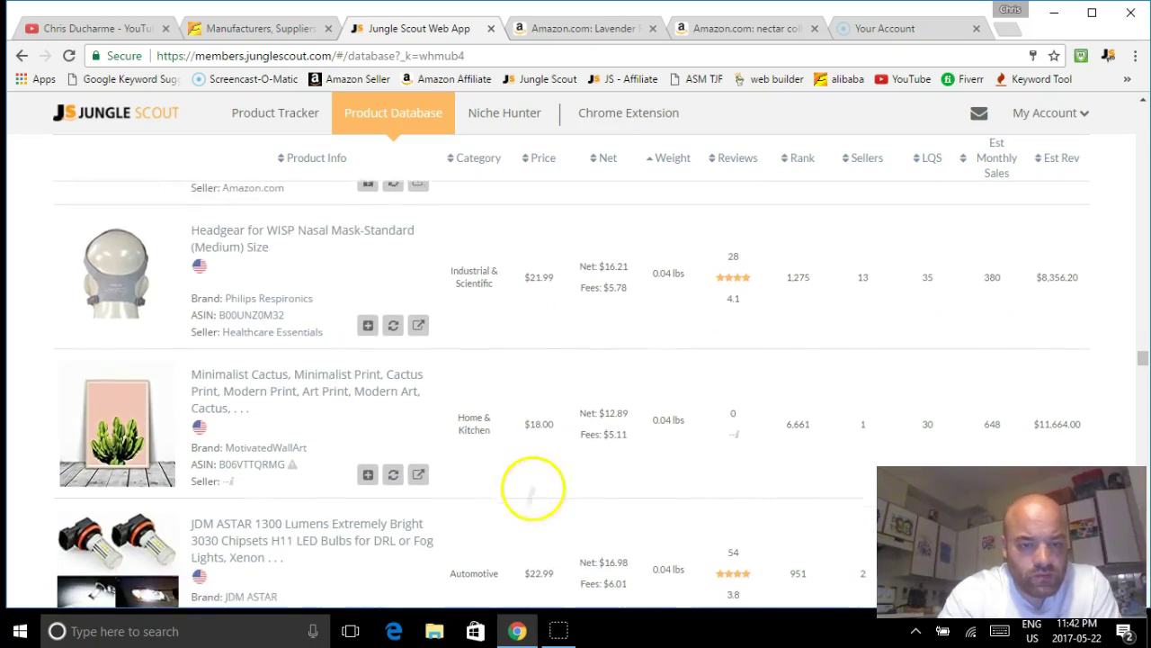
scroll(532, 488, "down", 1)
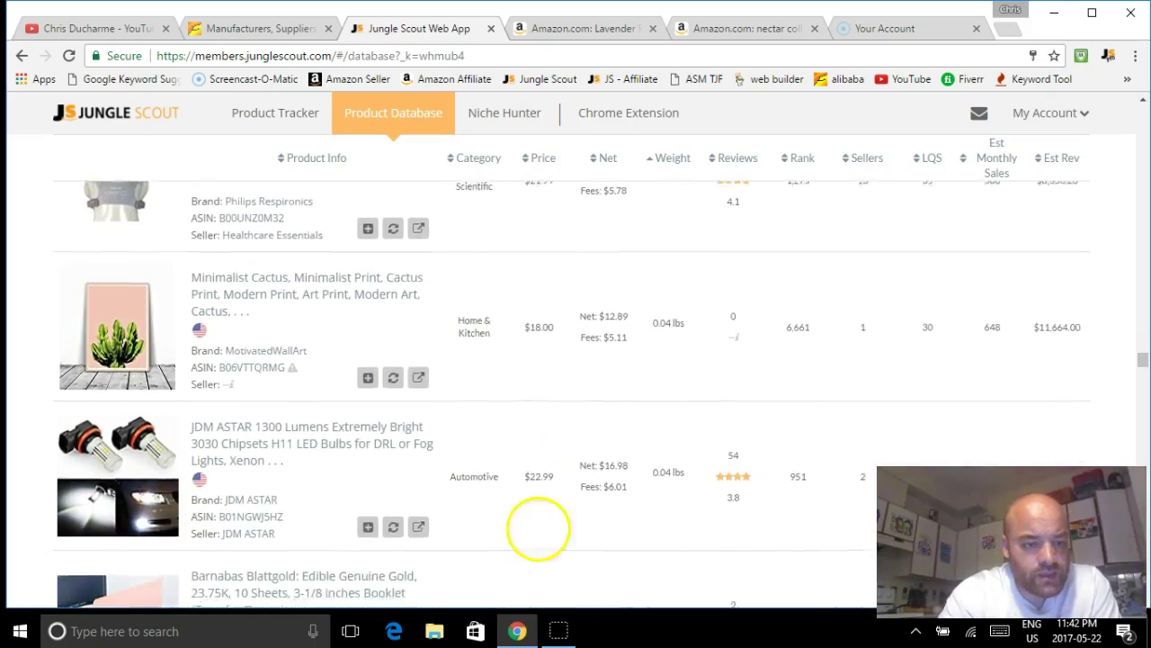
scroll(538, 528, "down", 2)
scroll(562, 414, "down", 3)
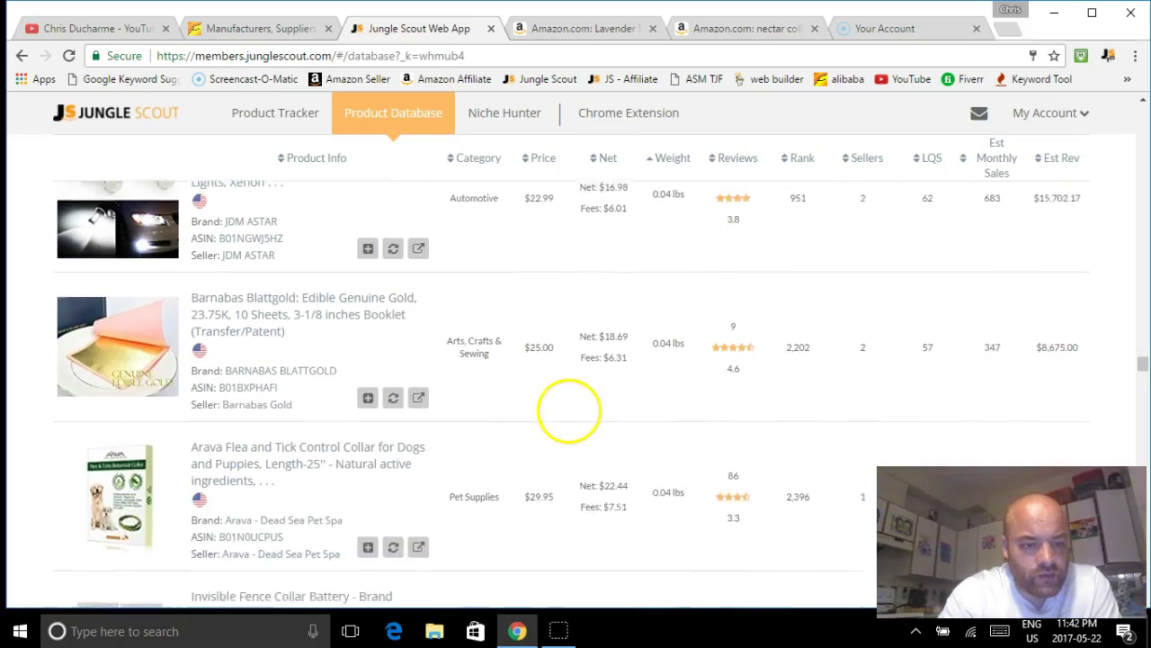
scroll(561, 411, "down", 3)
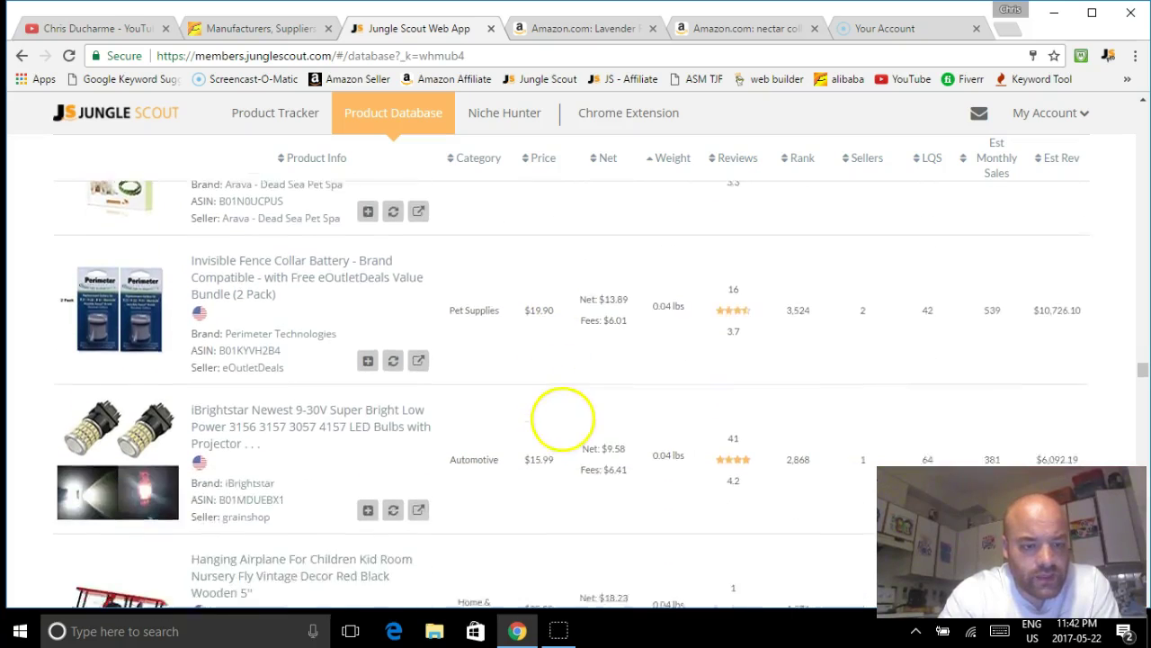
scroll(534, 532, "up", 3)
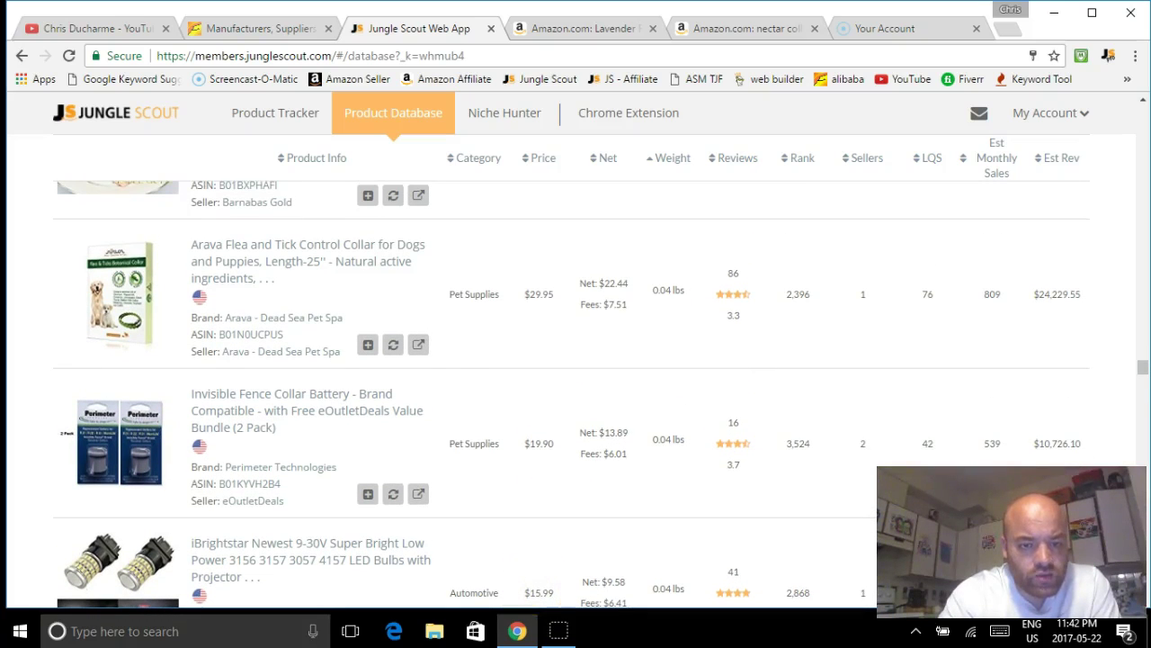
scroll(535, 531, "down", 2)
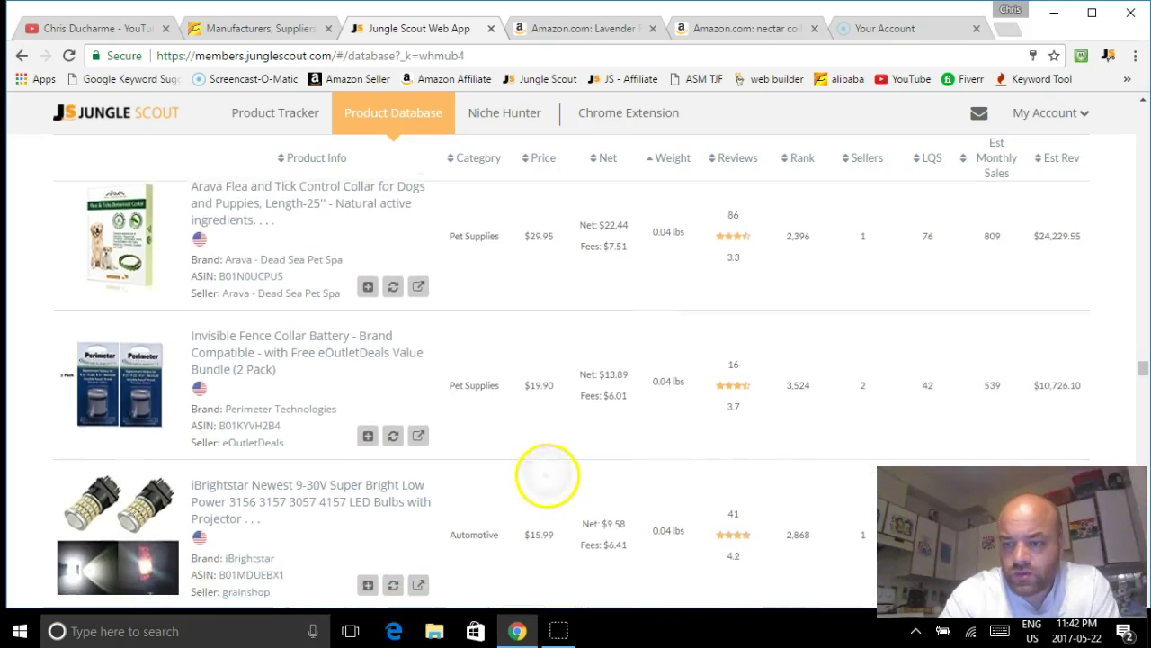
scroll(540, 495, "up", 2)
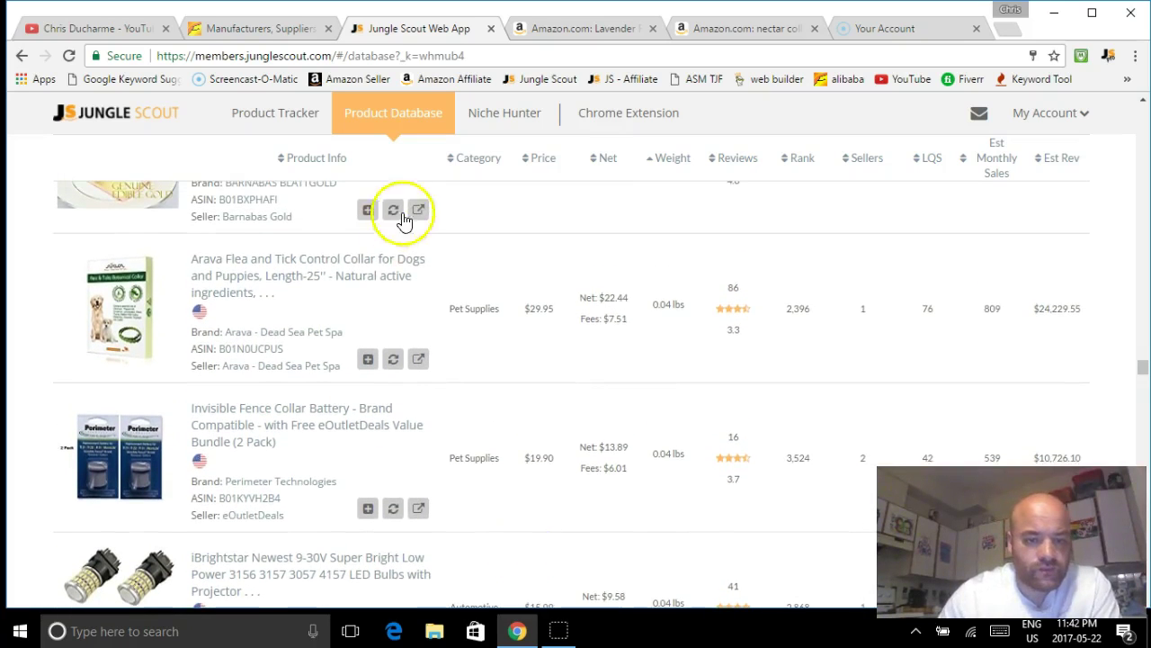
Open the Arava collar's Amazon page ($29.95, 86 reviews) and start searching for 'tick control'.
left_click(278, 288)
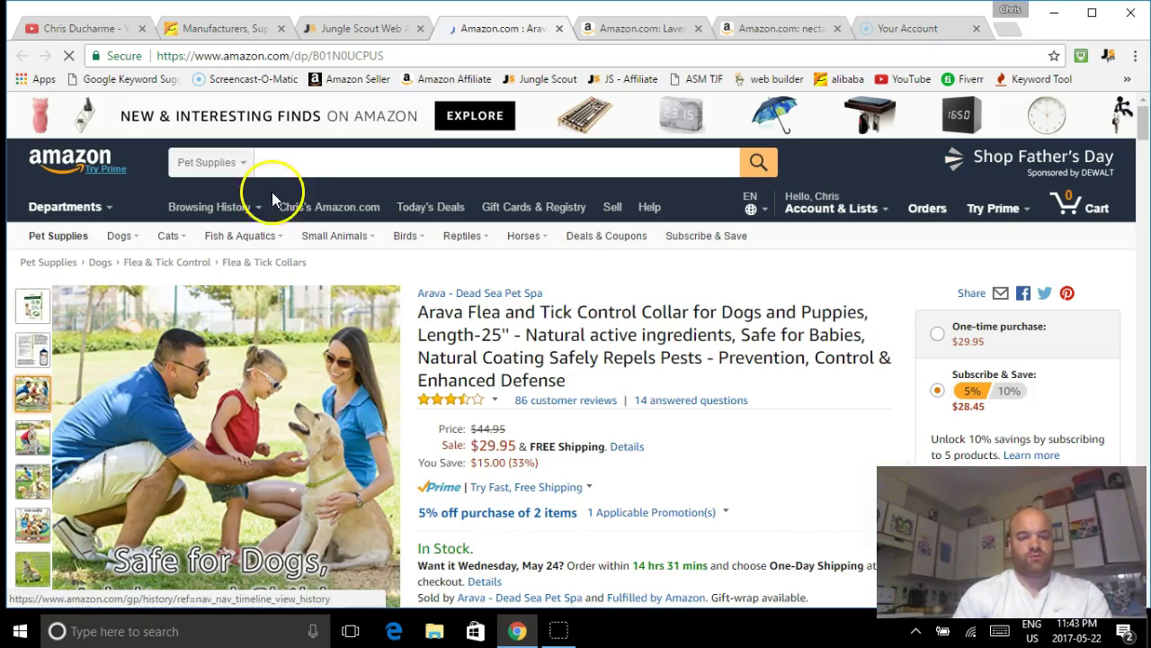
left_click(321, 166)
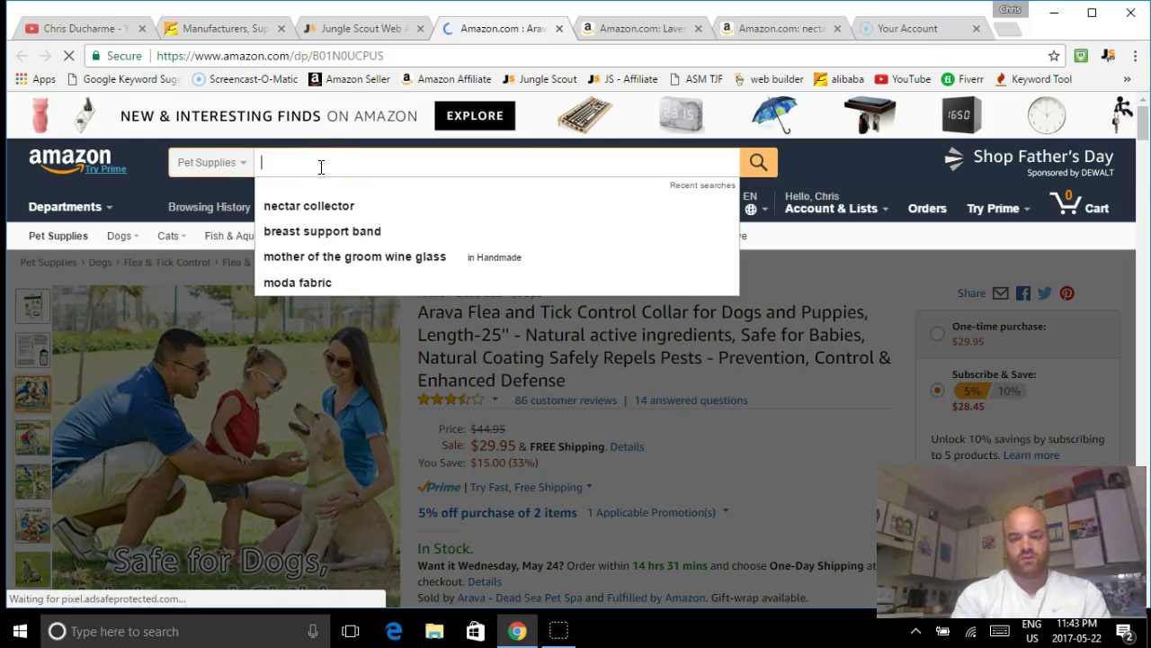
type("tick")
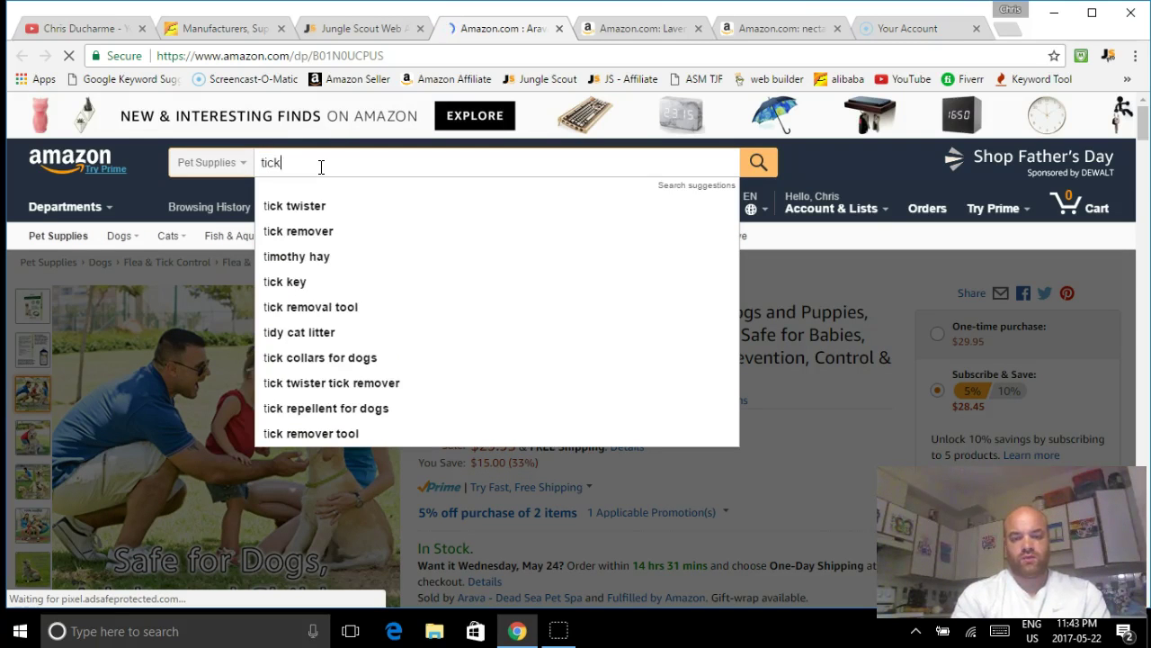
type(" control")
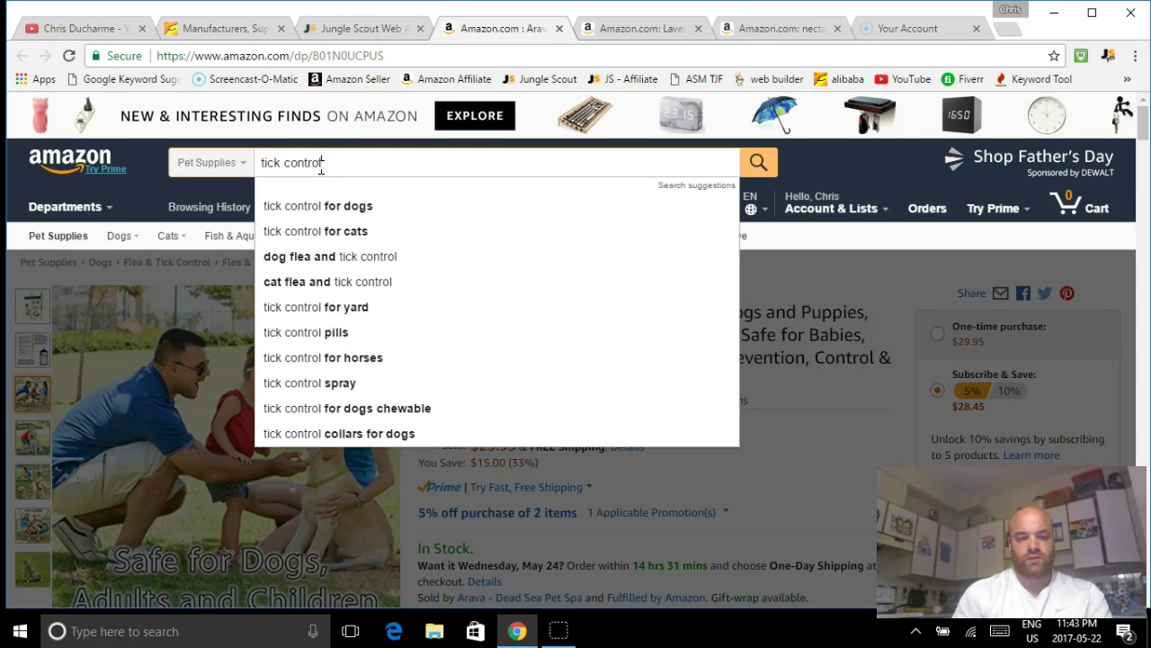
key("Down")
key("Return")
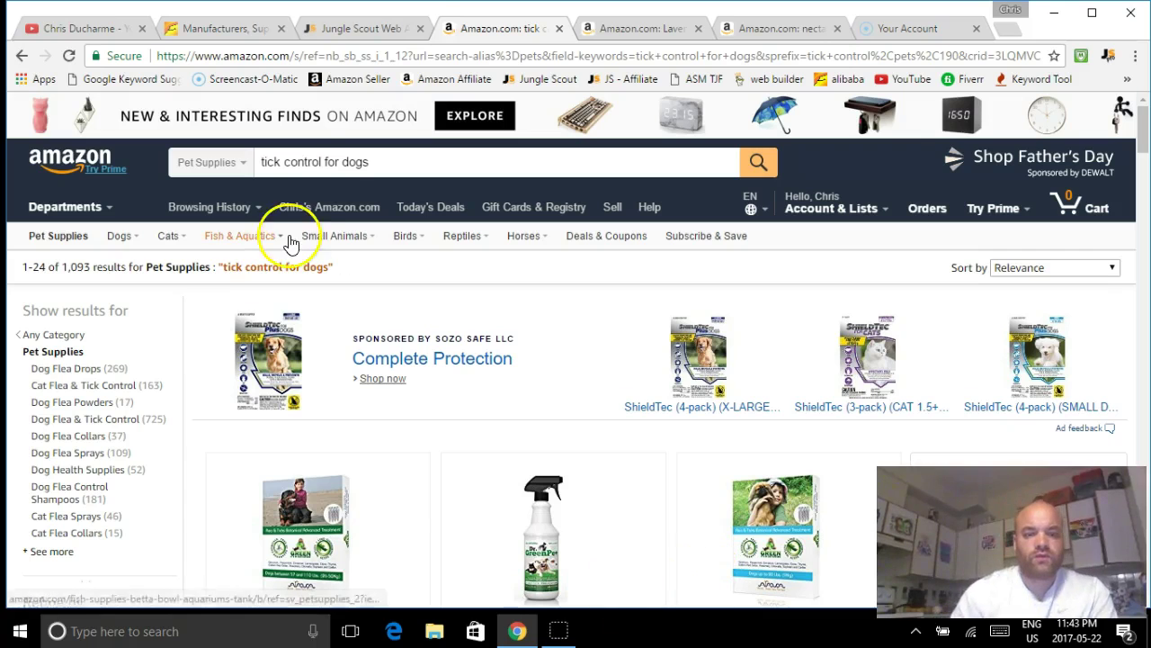
double_click(314, 164)
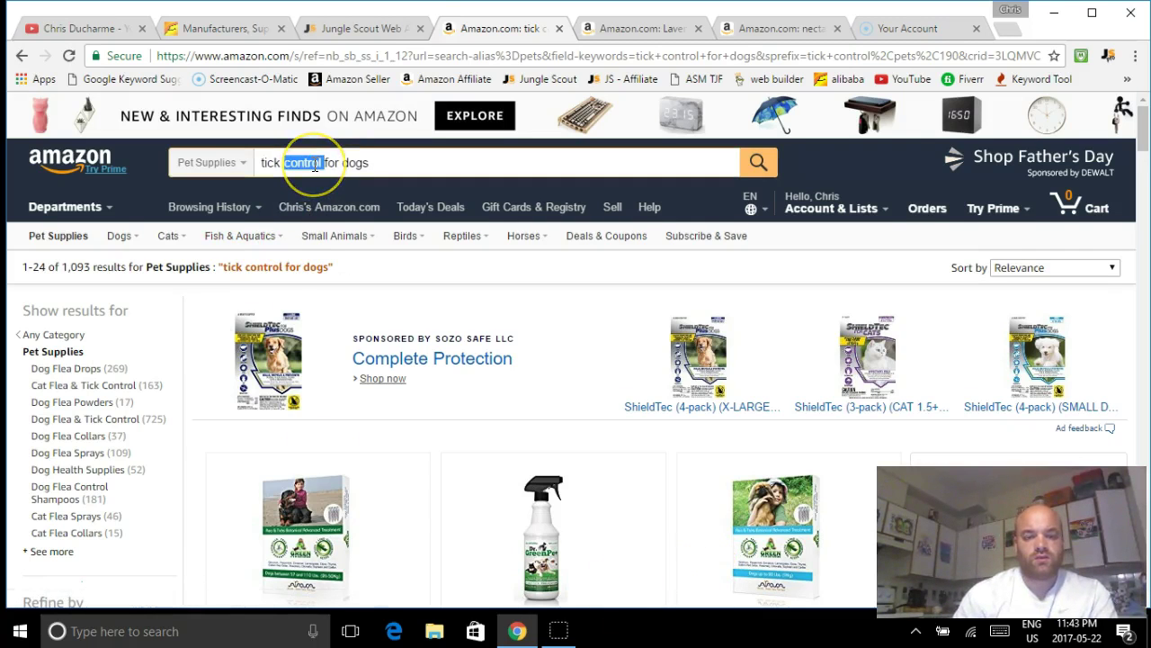
type("col")
type("lar")
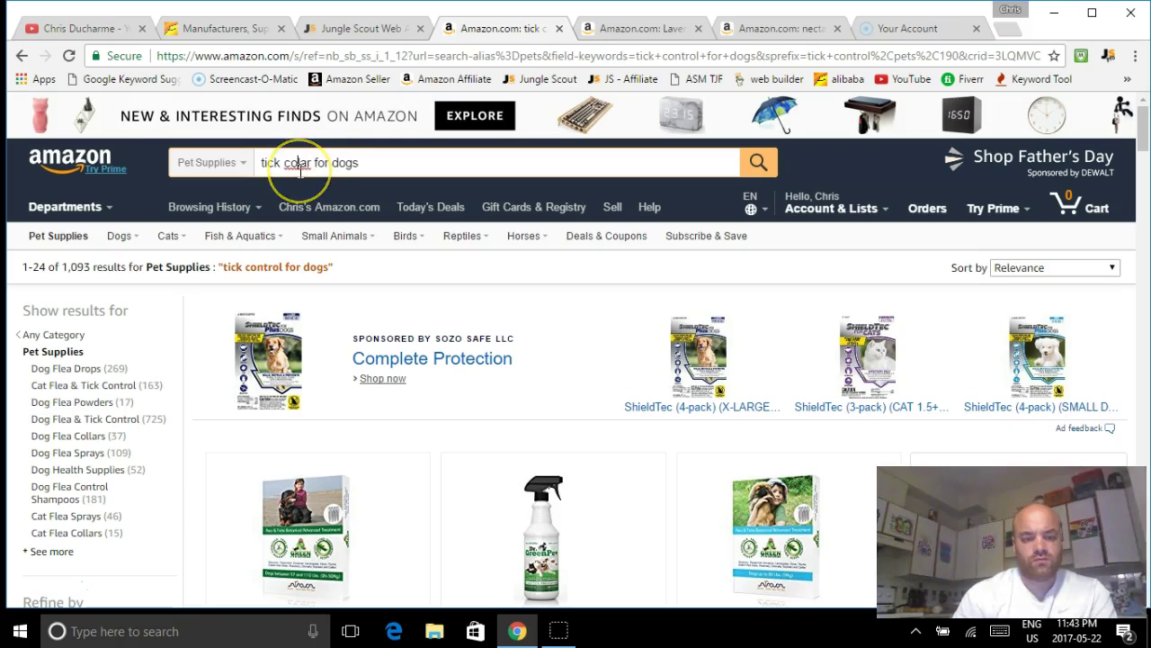
left_click(396, 157)
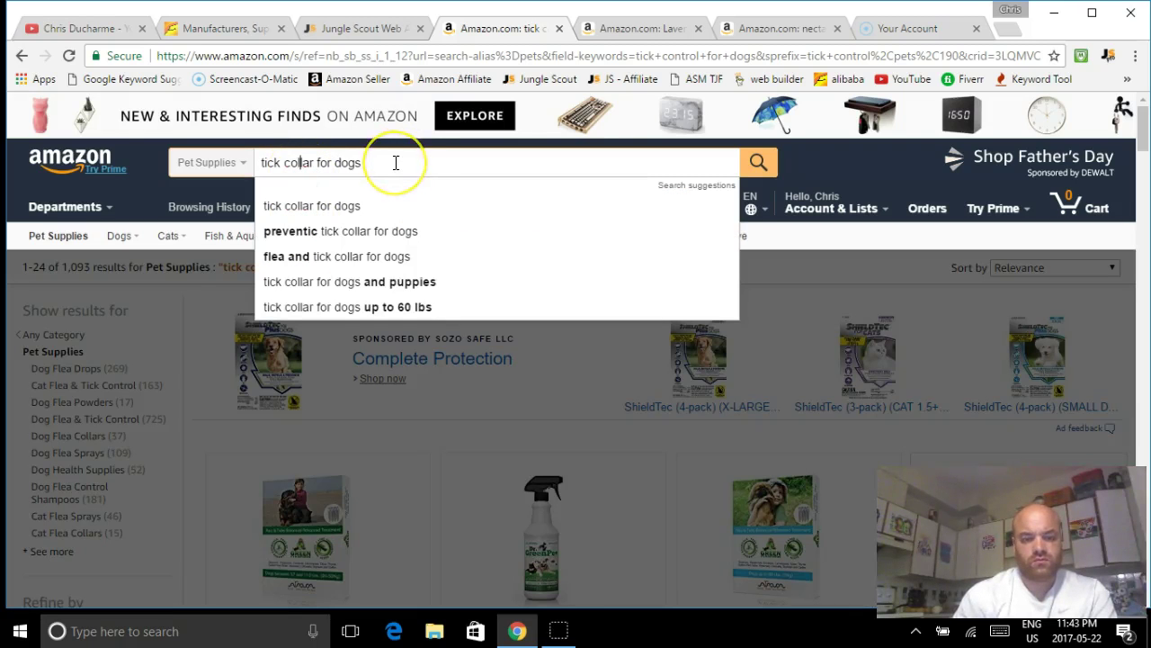
left_click(760, 167)
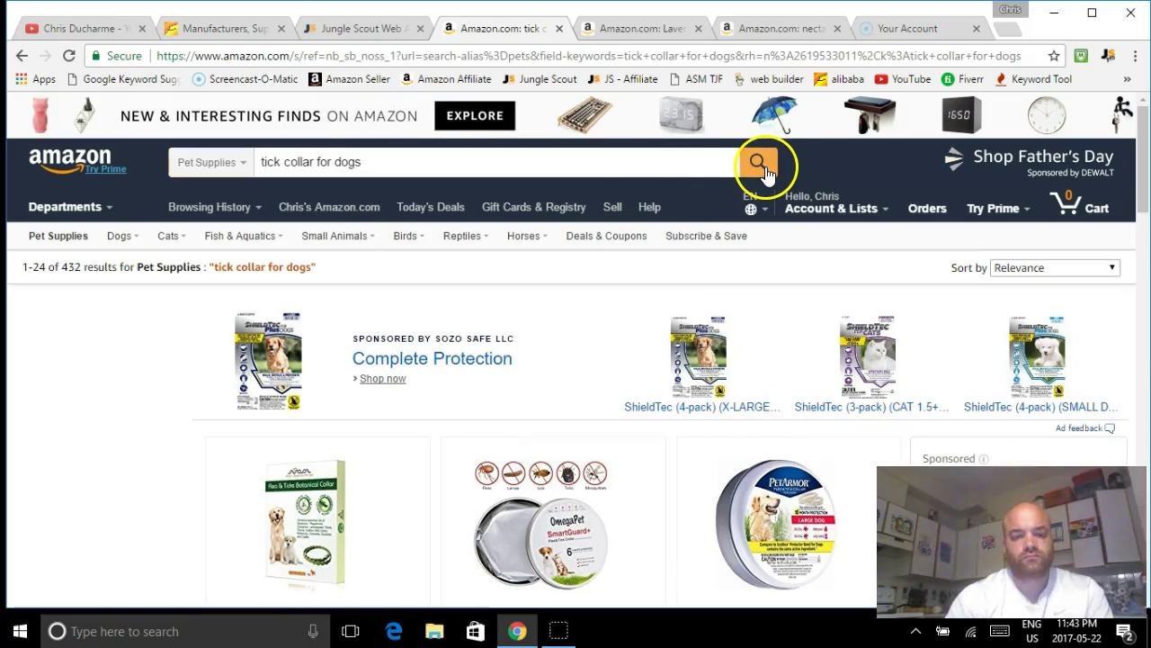
double_click(328, 162)
key("BackSpace")
key("Return")
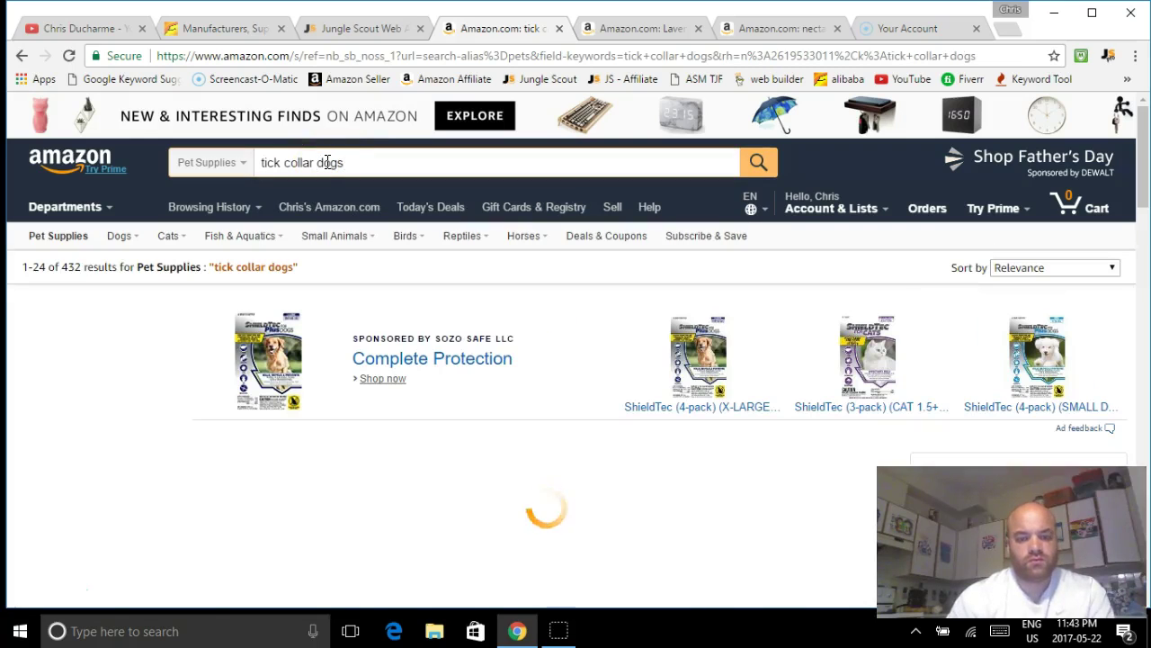
scroll(746, 398, "down", 2)
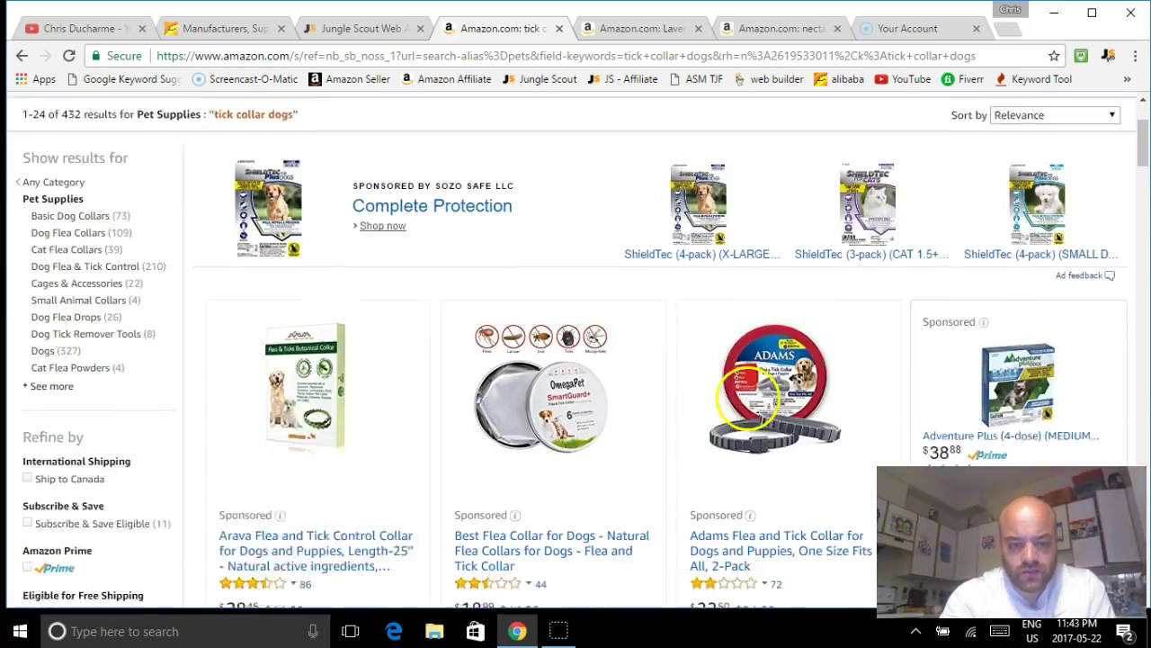
scroll(747, 397, "down", 3)
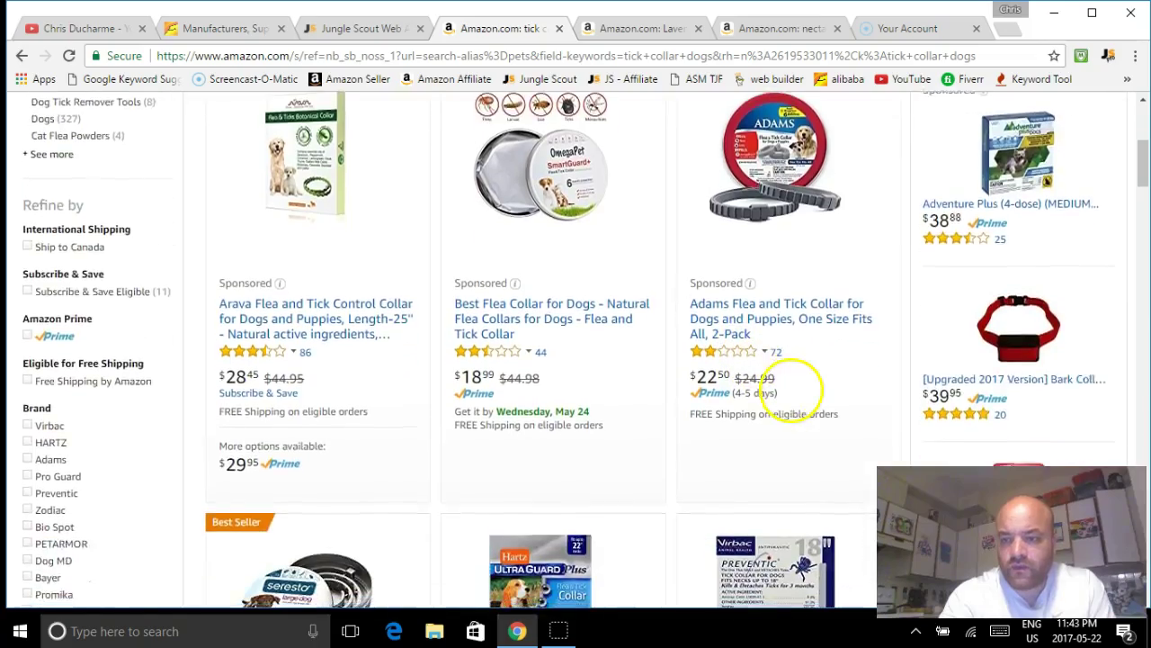
scroll(784, 382, "down", 10)
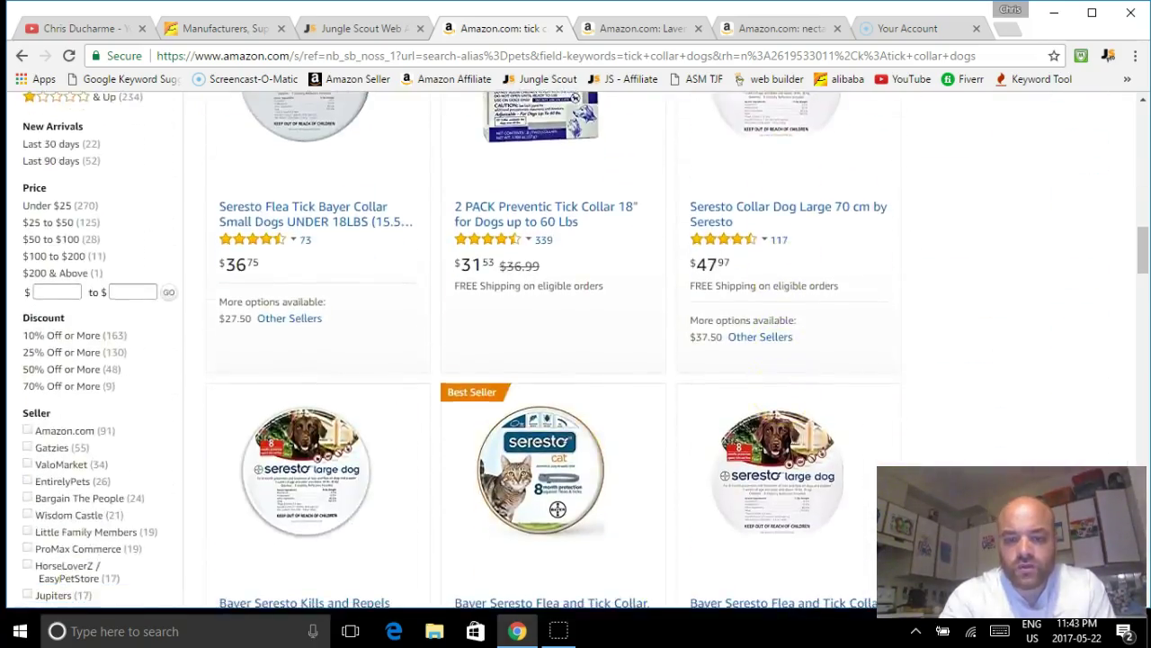
scroll(720, 513, "down", 4)
scroll(720, 514, "up", 15)
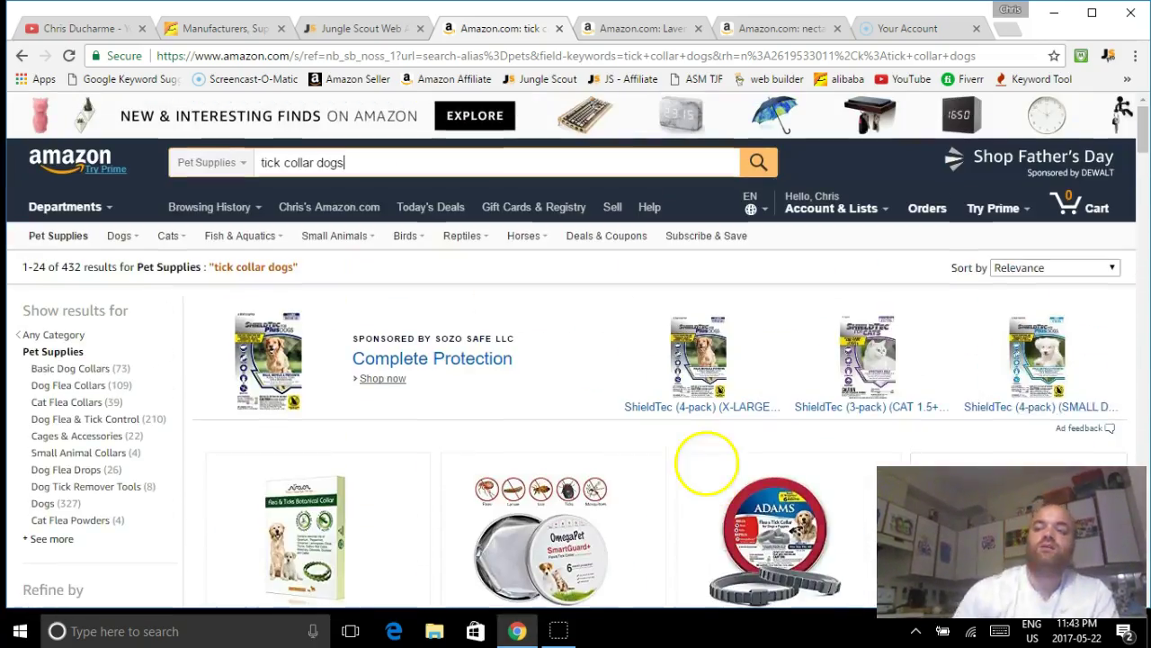
Pull up Jungle Scout Pro sales estimates for the tick collar results: 1,479 average sales, $28.62 price.
left_click(1110, 57)
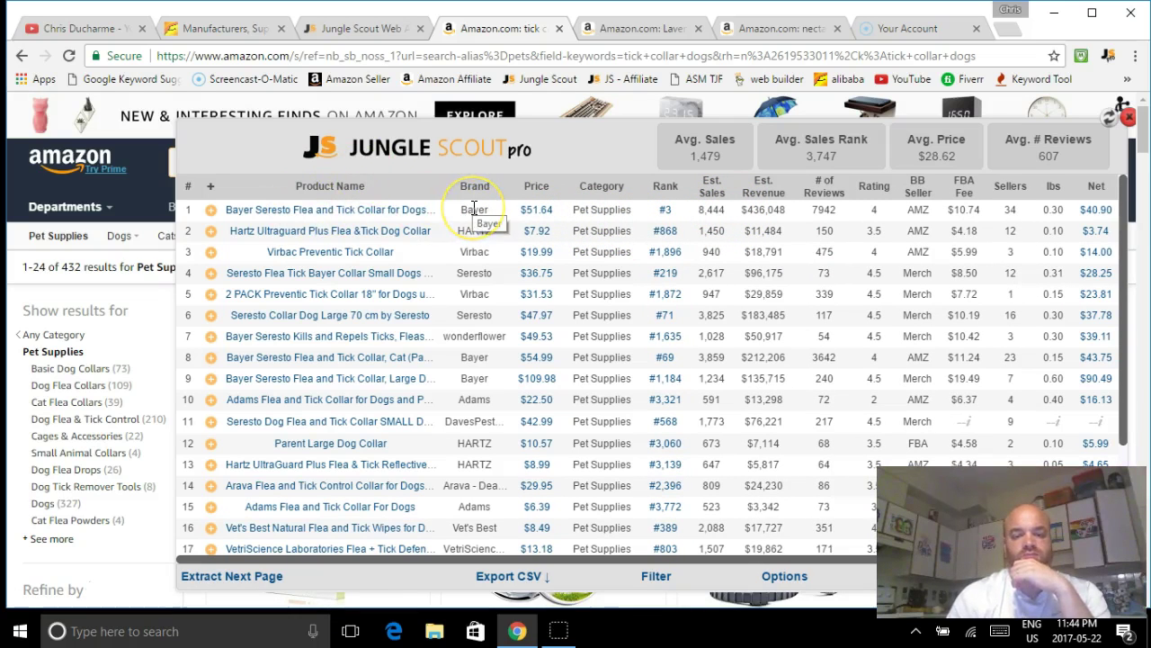
mouse_move(328, 210)
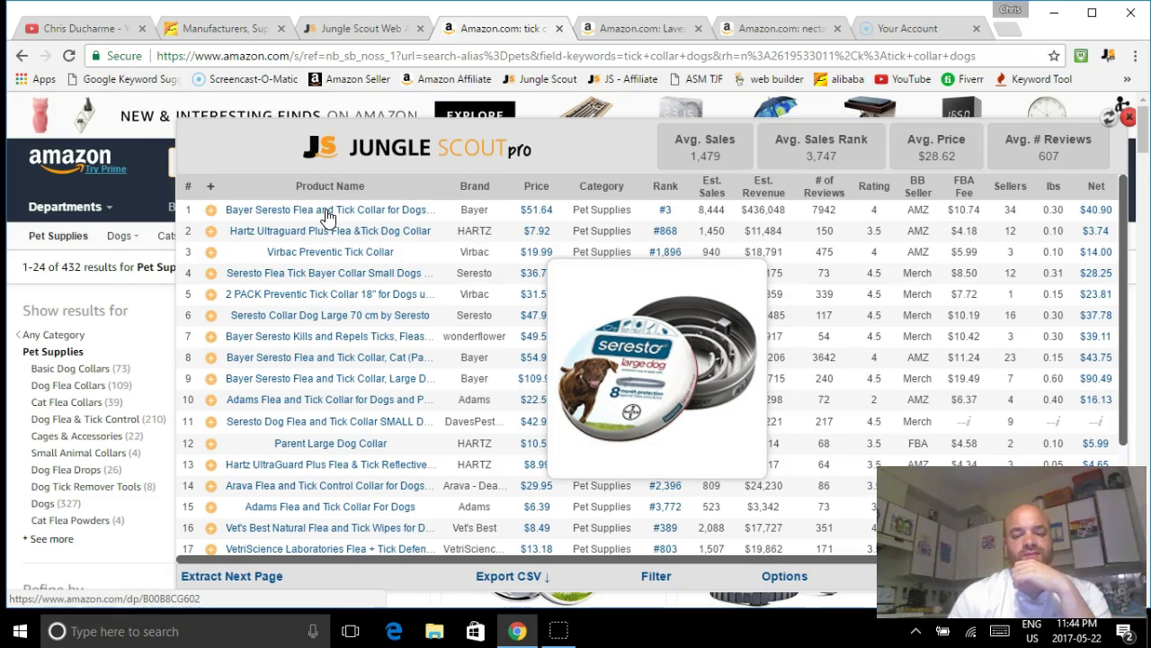
mouse_move(335, 232)
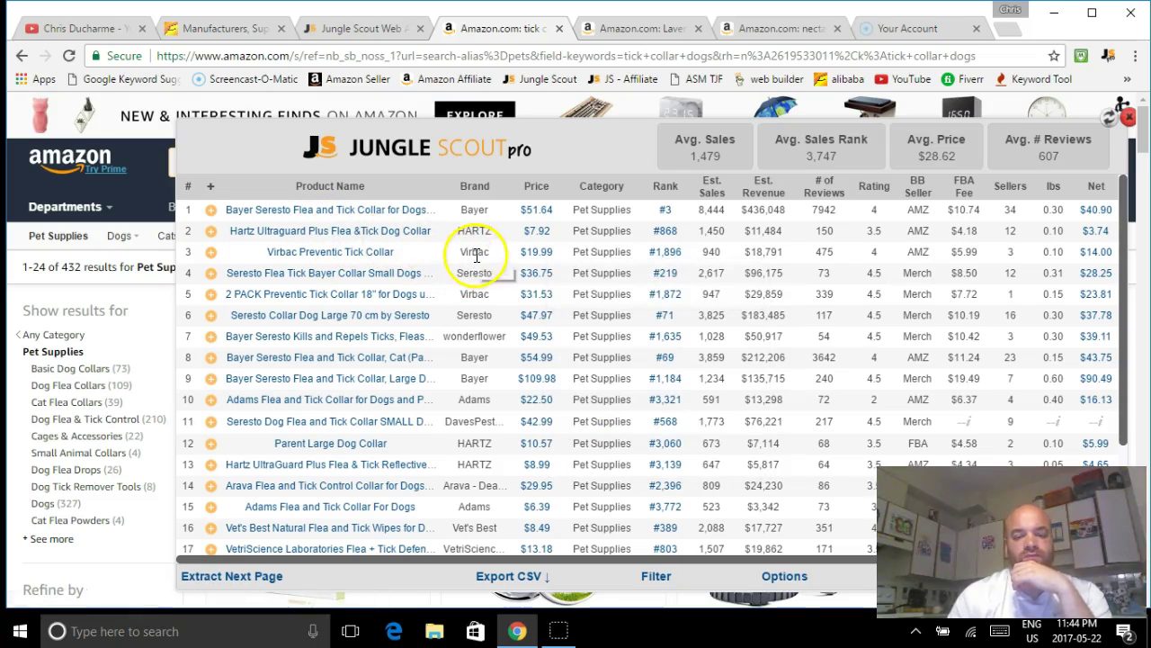
mouse_move(357, 260)
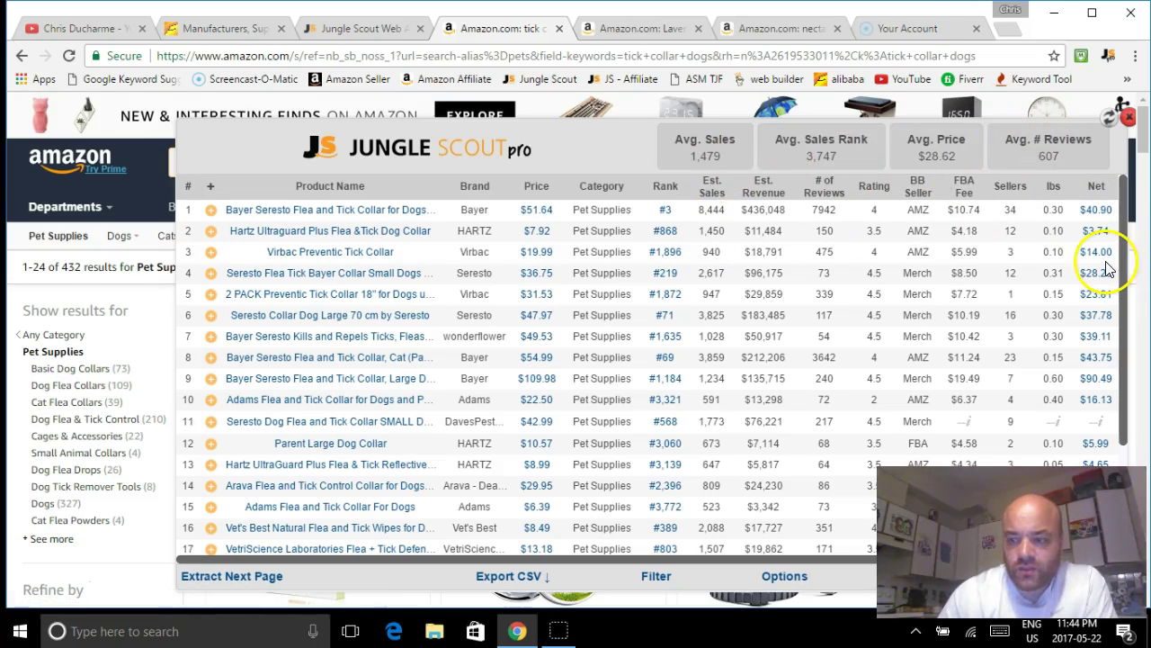
Load over 48 products in the Jungle Scout Pro table, updating averages to 931 sales, $28.55, 367 reviews.
left_click_drag(1124, 270, 1145, 412)
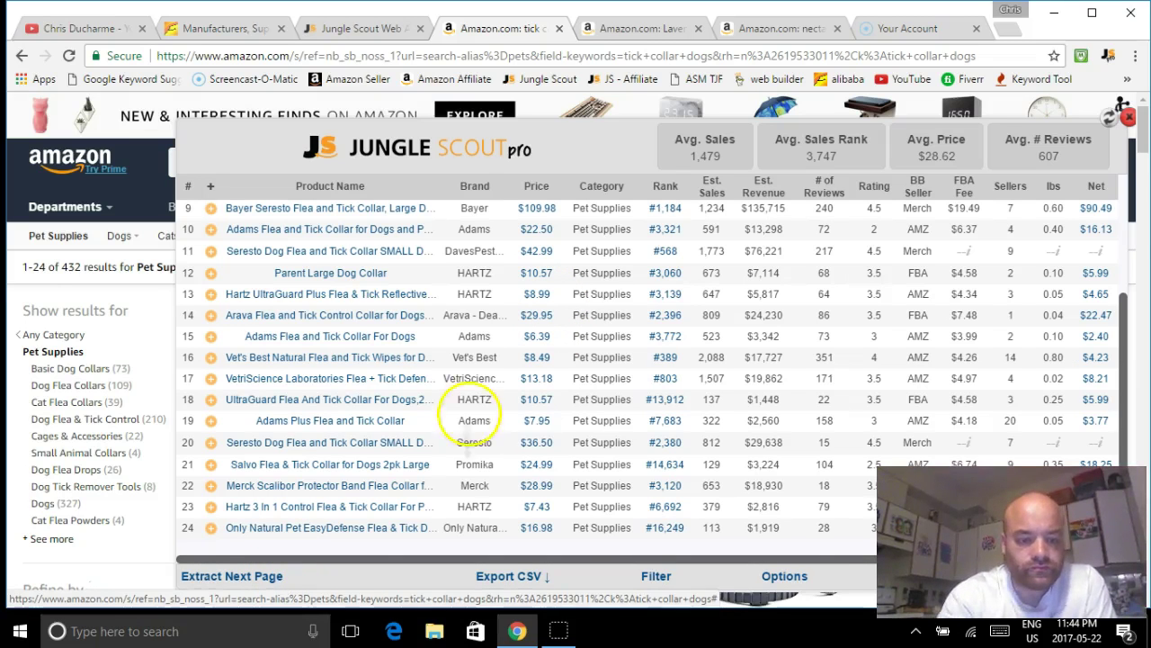
scroll(468, 411, "down", 1)
scroll(500, 423, "down", 2)
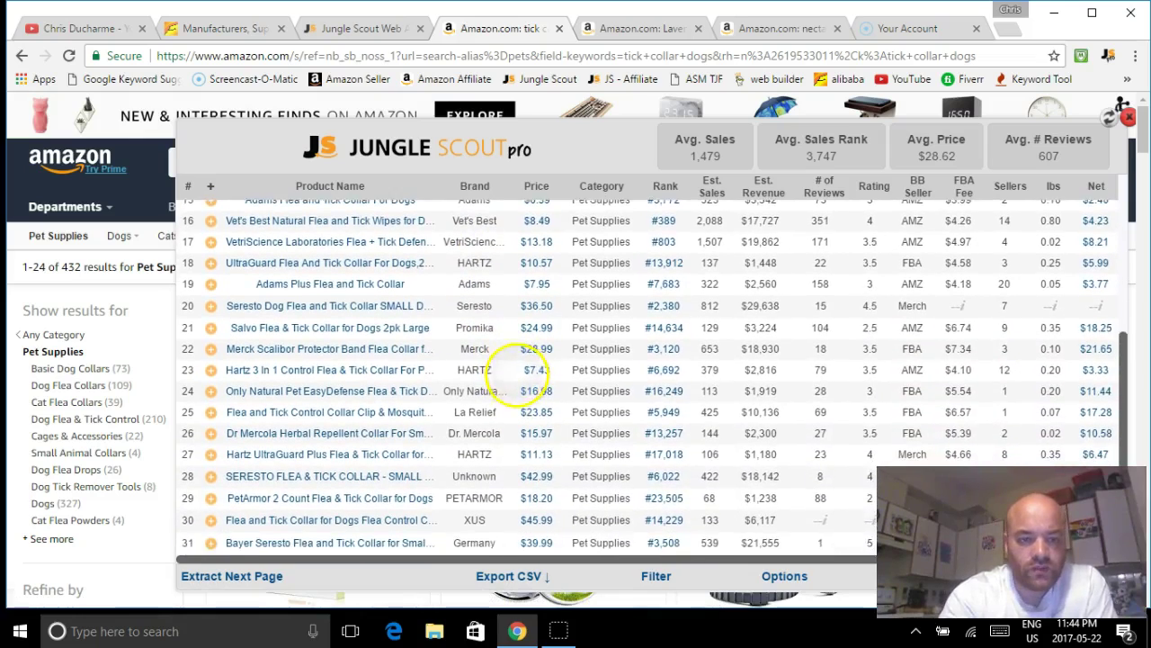
scroll(525, 364, "down", 1)
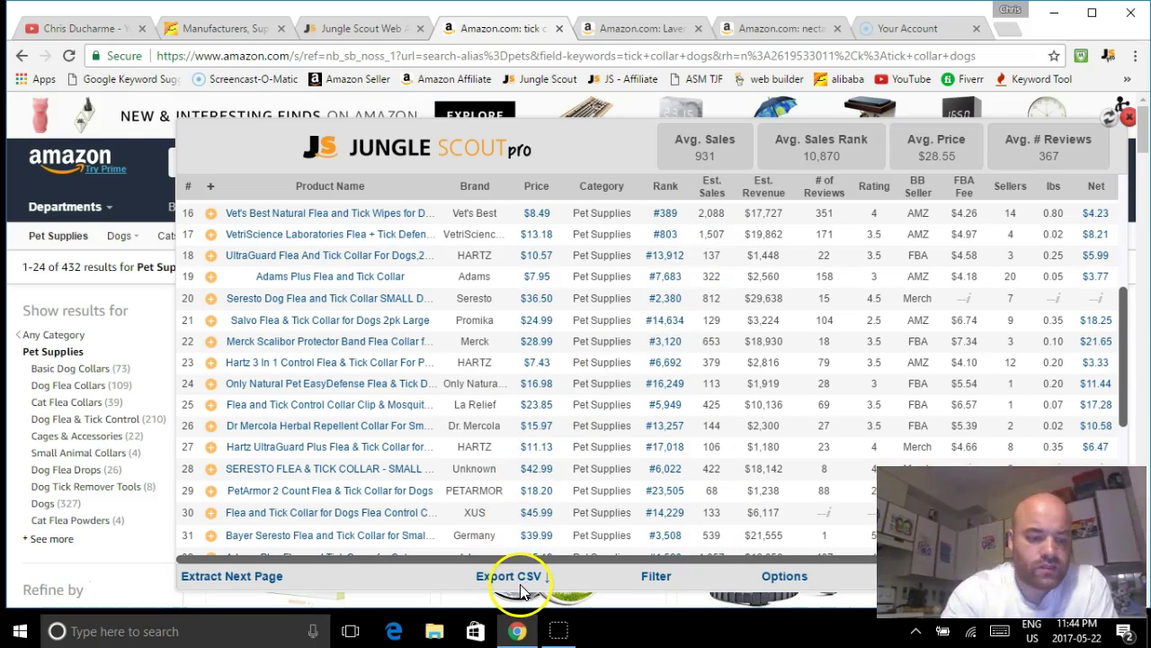
scroll(475, 282, "down", 5)
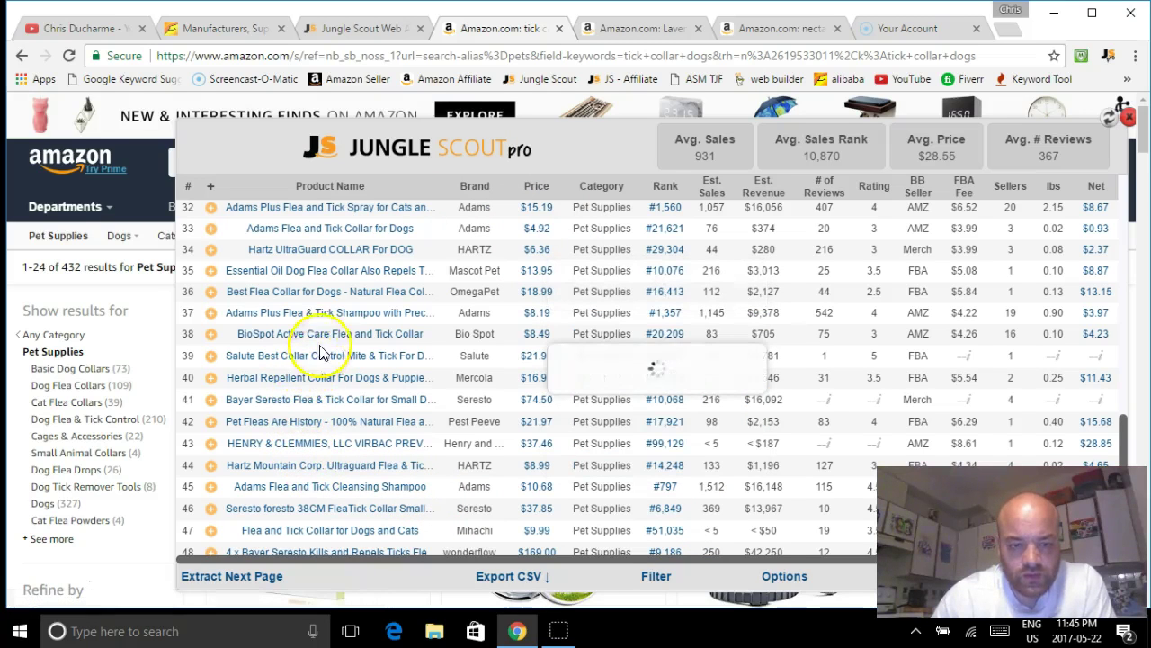
mouse_move(343, 340)
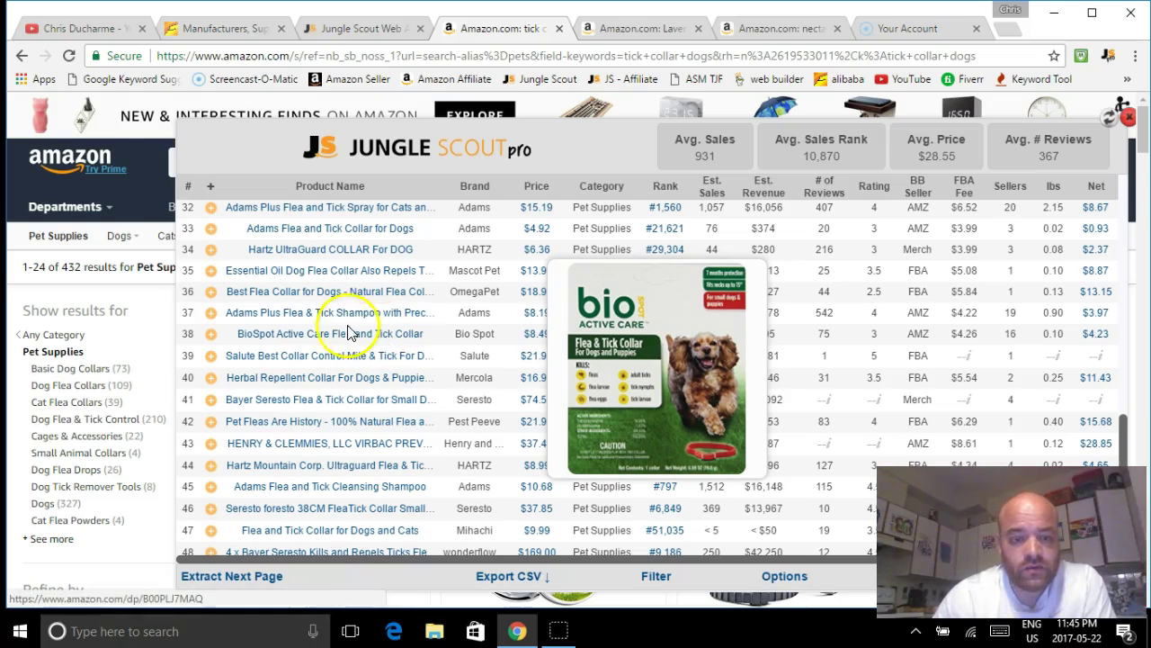
mouse_move(329, 319)
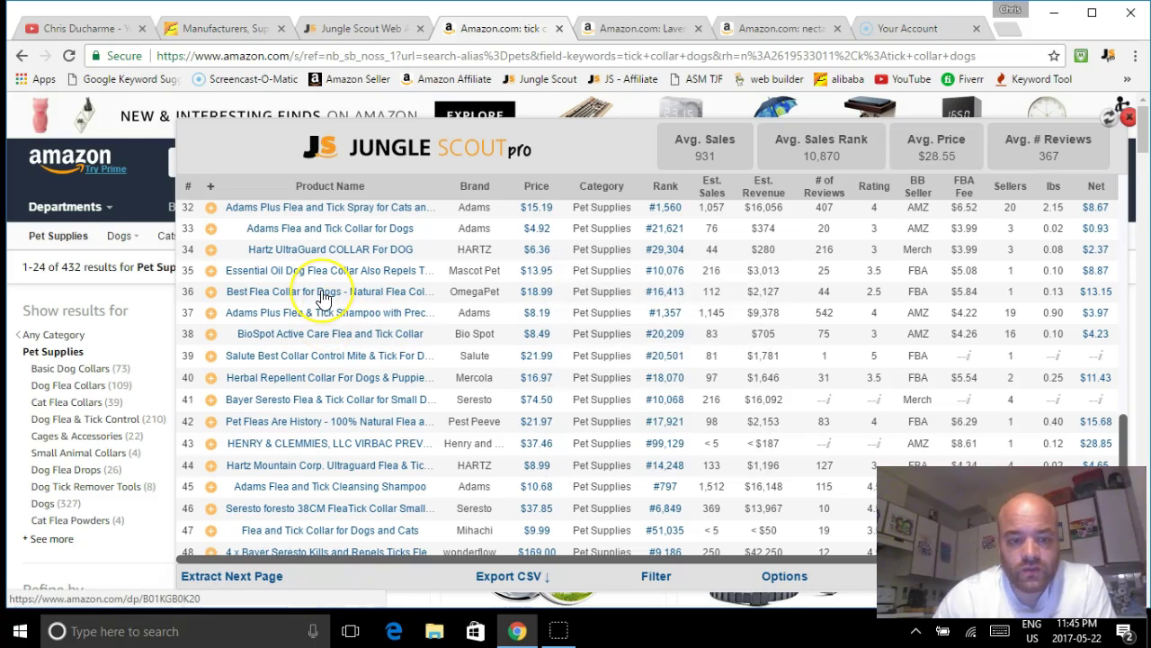
mouse_move(324, 298)
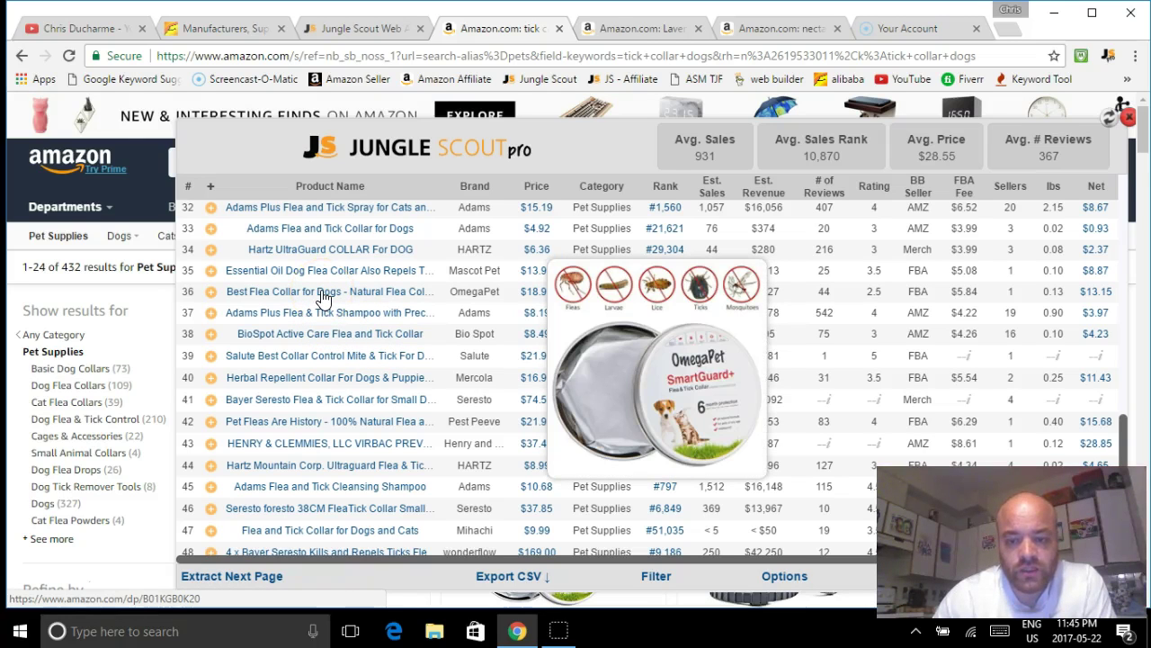
mouse_move(326, 277)
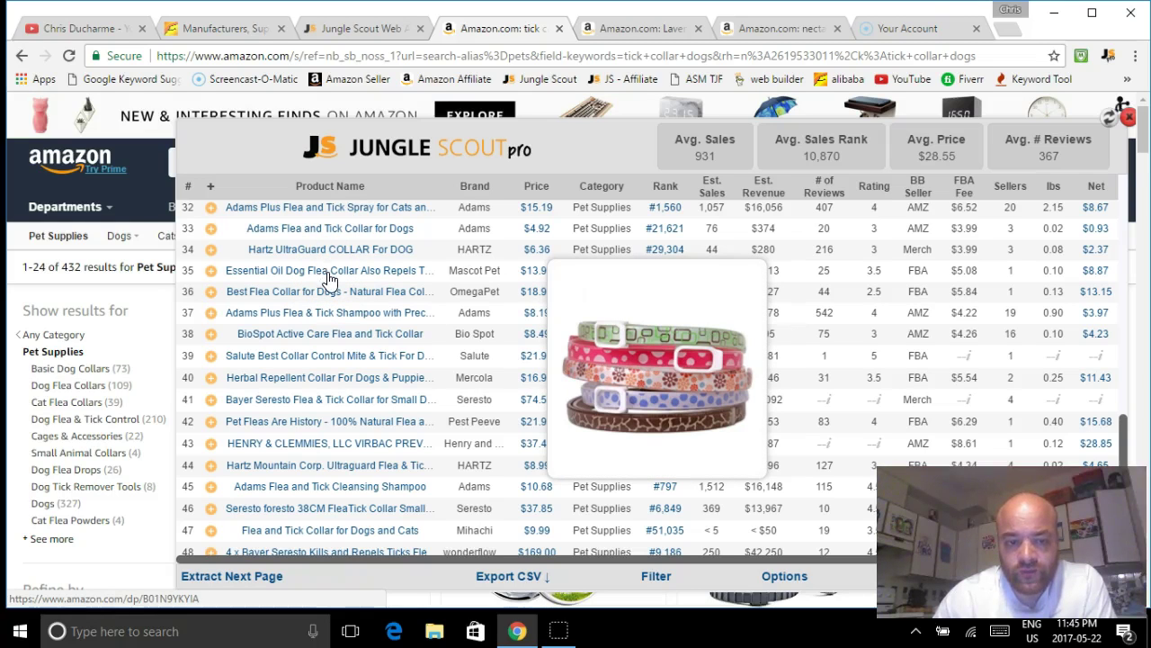
mouse_move(360, 256)
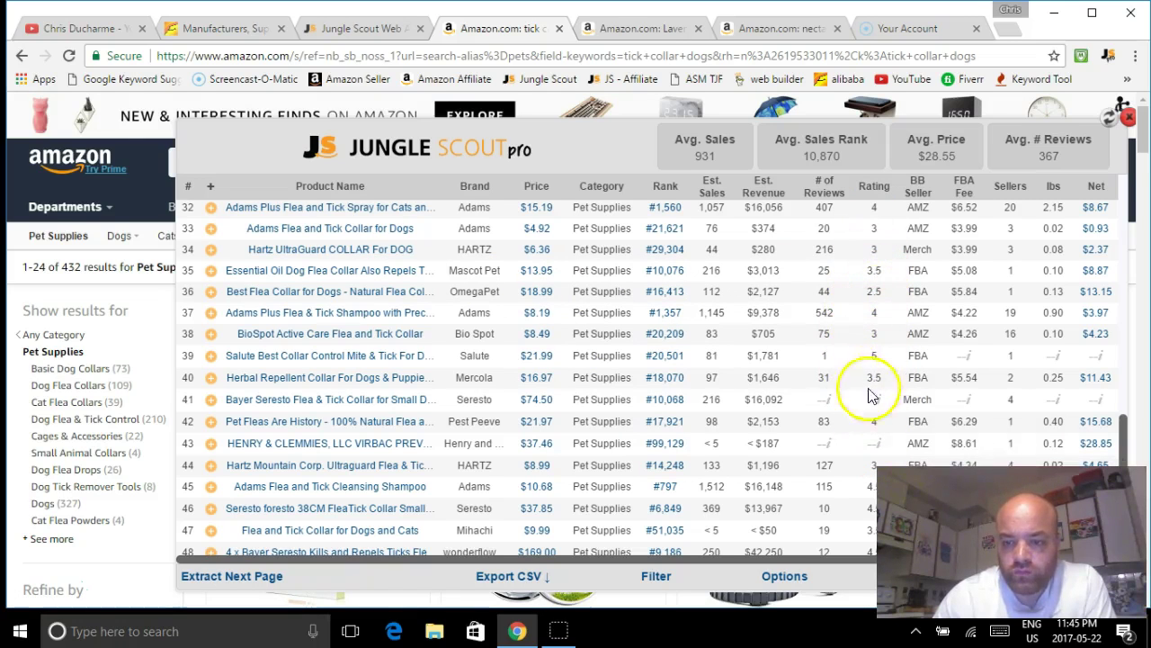
mouse_move(394, 300)
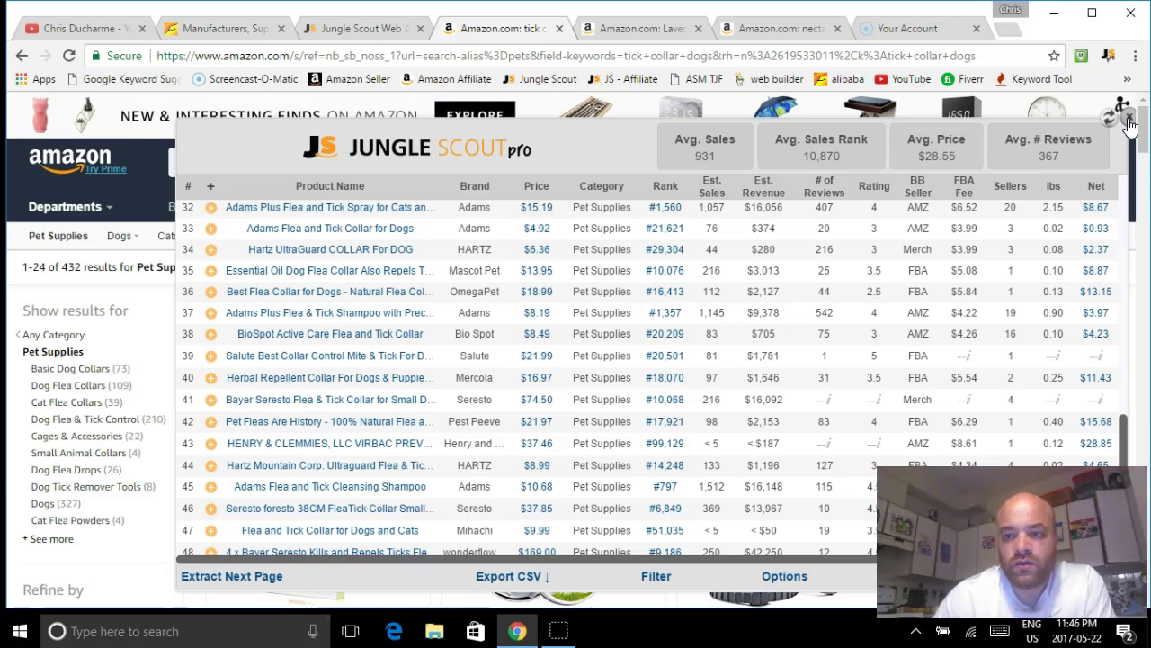
Close the sales table and search Alibaba for 'tick collar for dogs' (482 products).
left_click(1130, 124)
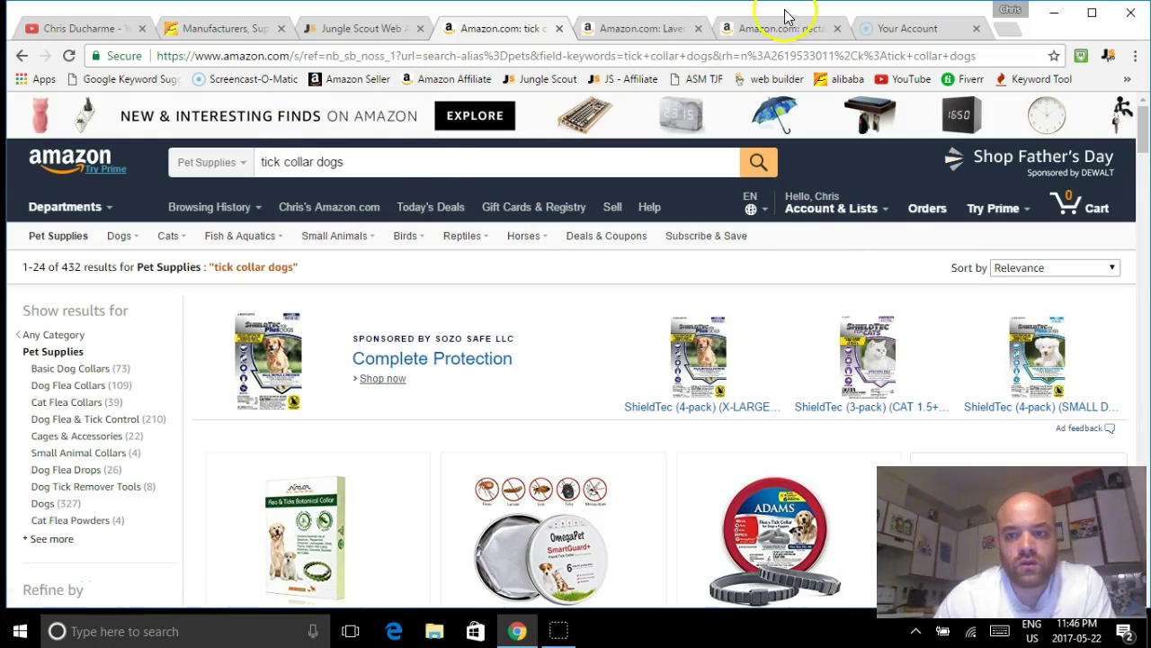
left_click(233, 30)
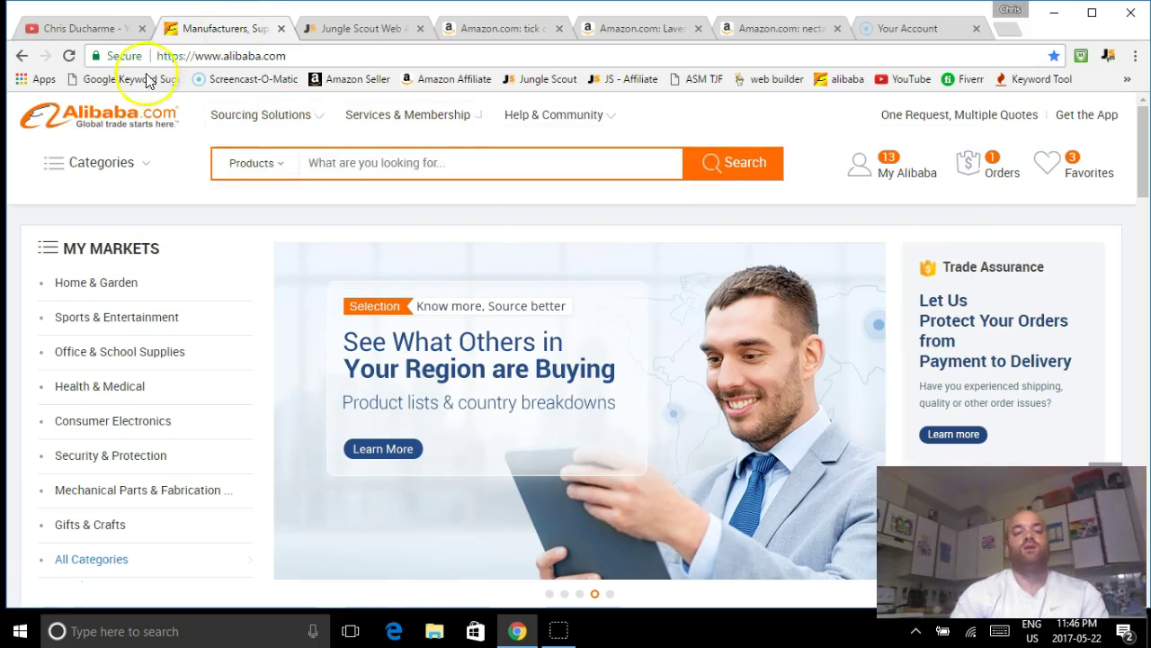
mouse_move(297, 129)
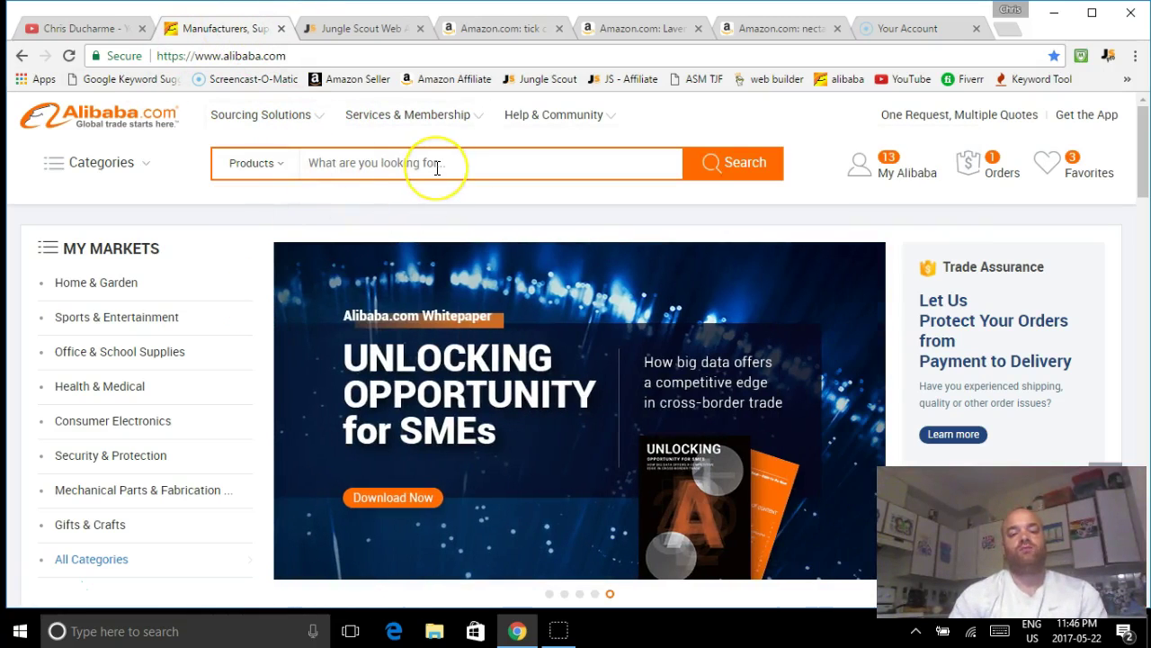
left_click(438, 165)
type("tick collar")
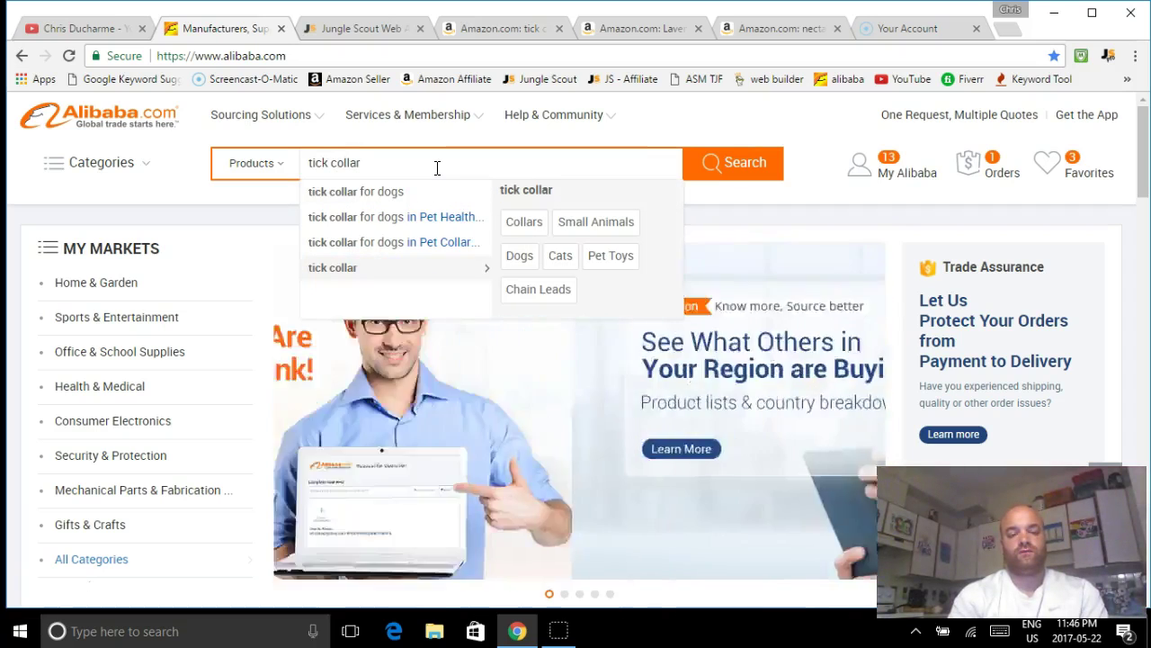
type(" for do")
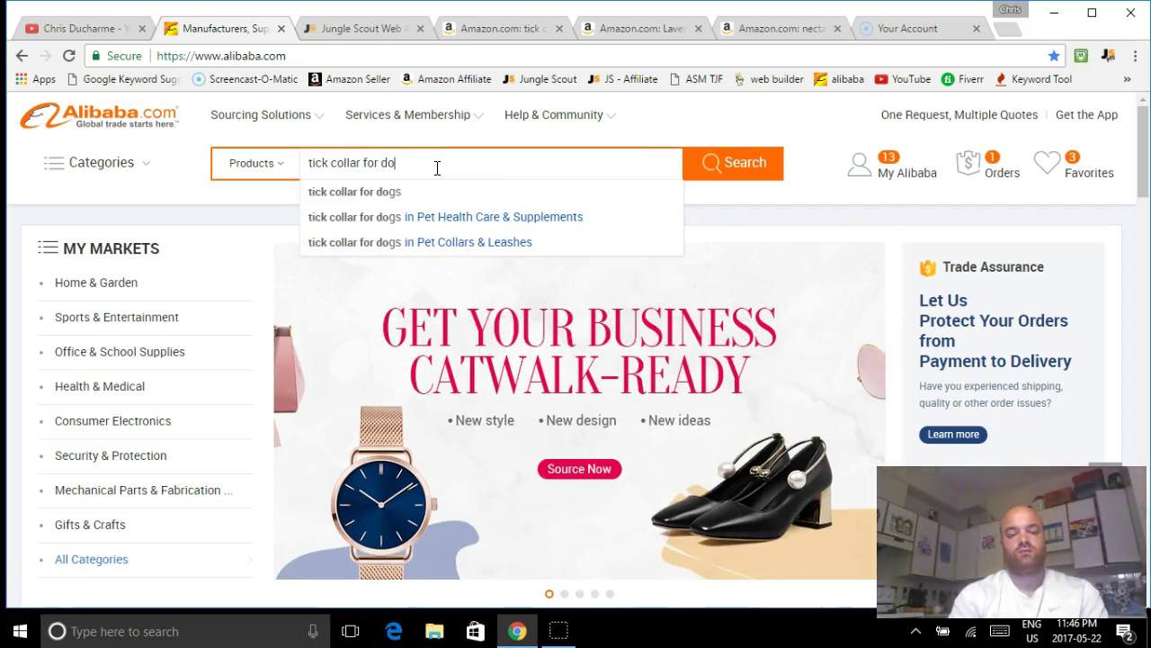
type("gs")
key("Return")
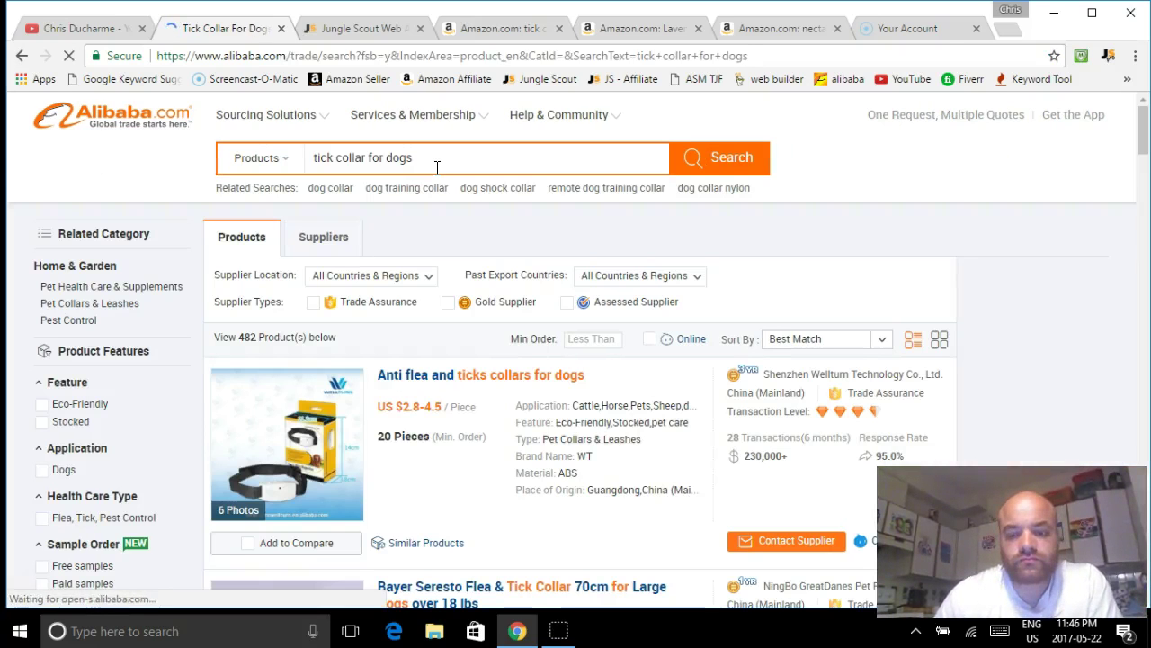
Switch the Alibaba results to suppliers and filter to Gold Suppliers, leaving 90.
left_click(387, 171)
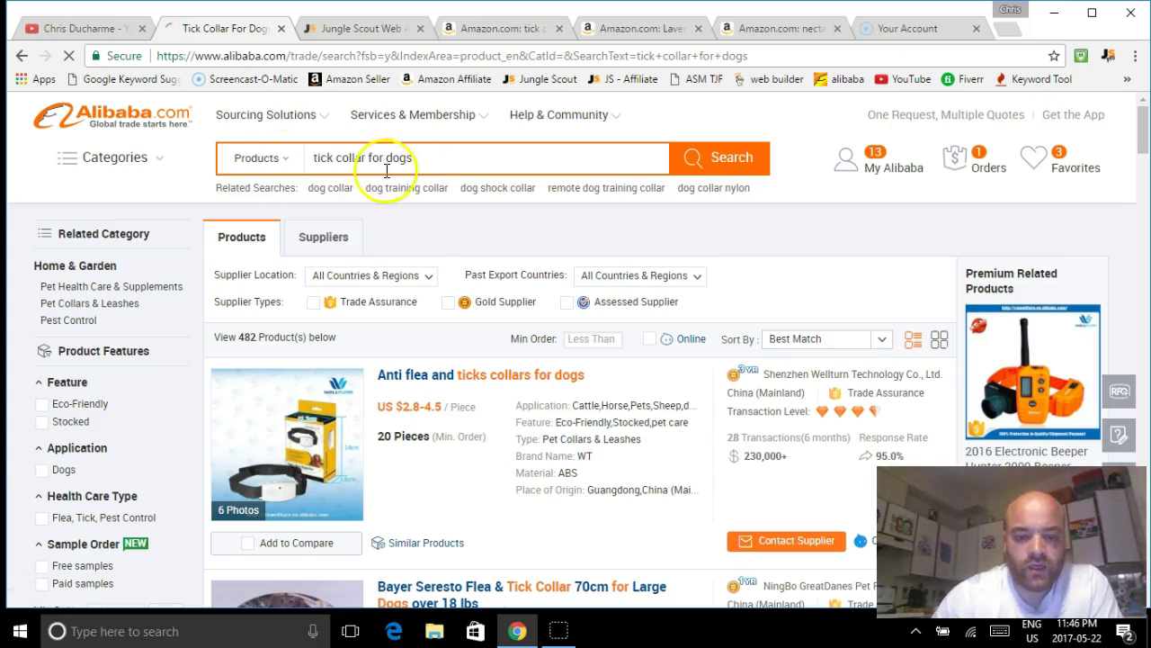
left_click(449, 305)
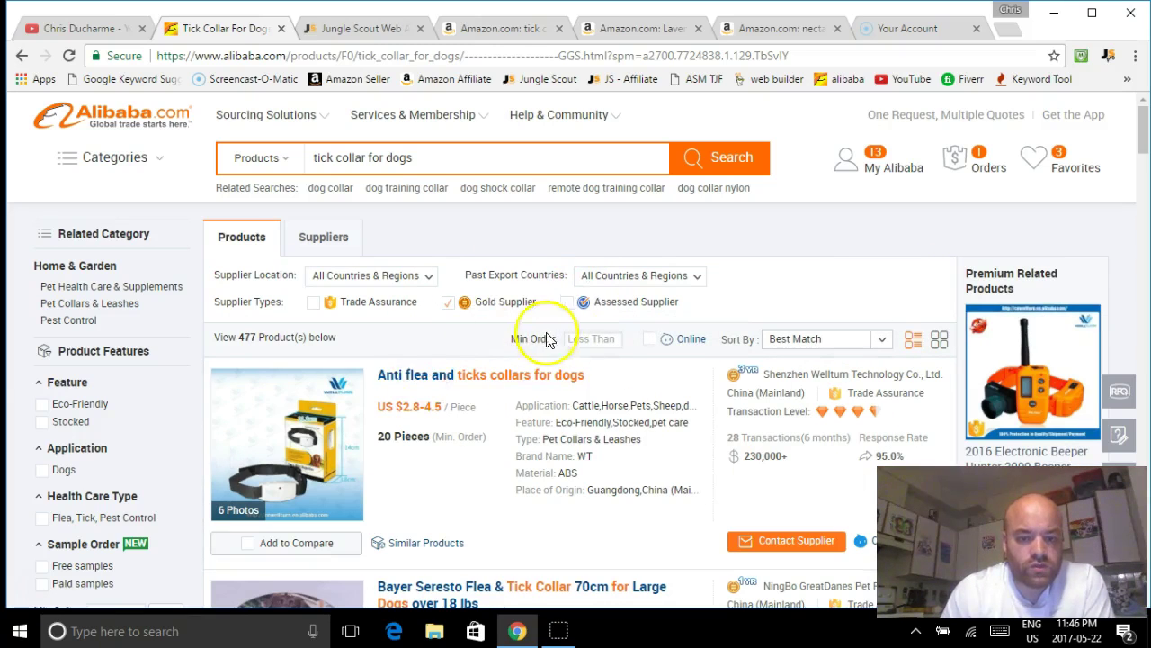
left_click(325, 240)
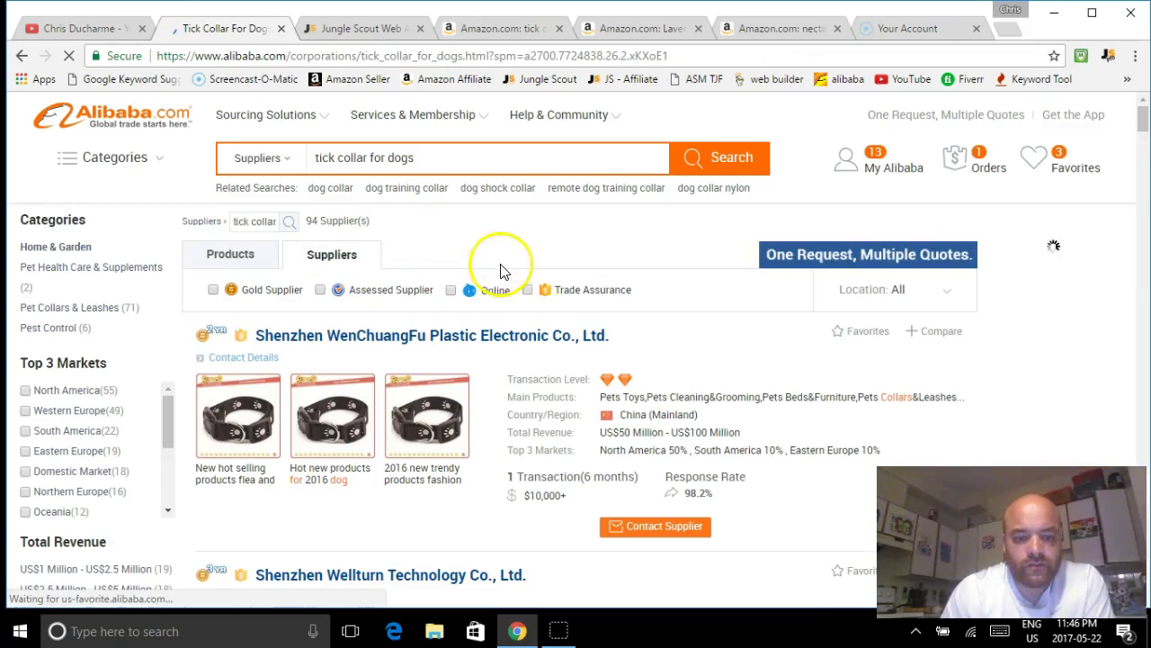
left_click(706, 158)
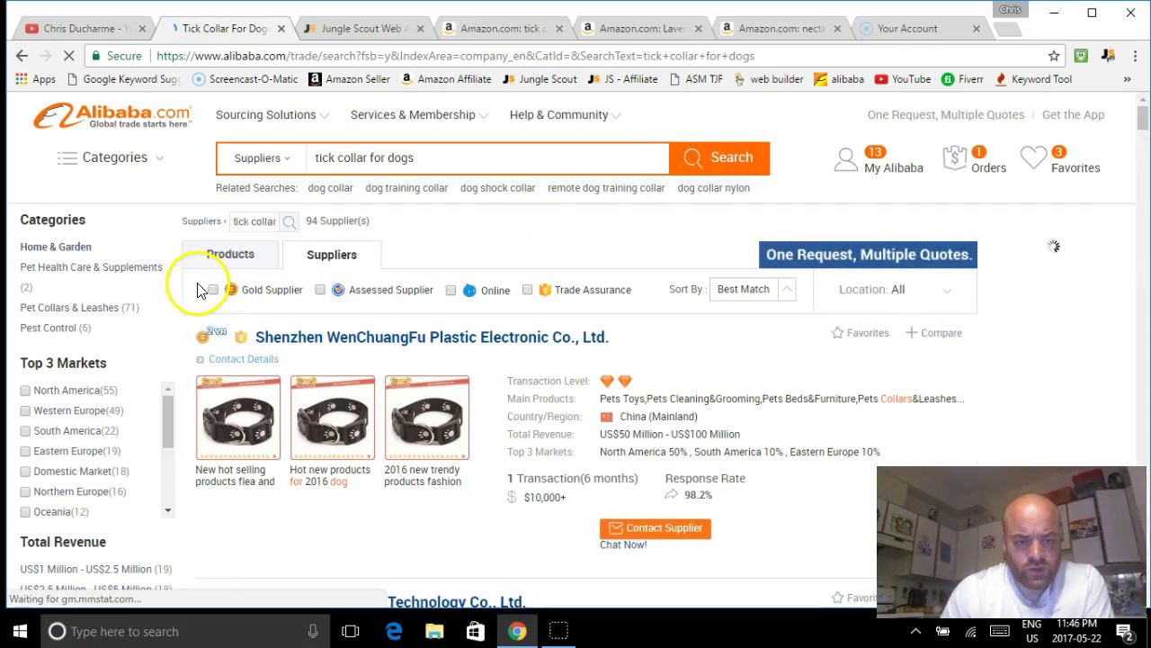
left_click(213, 290)
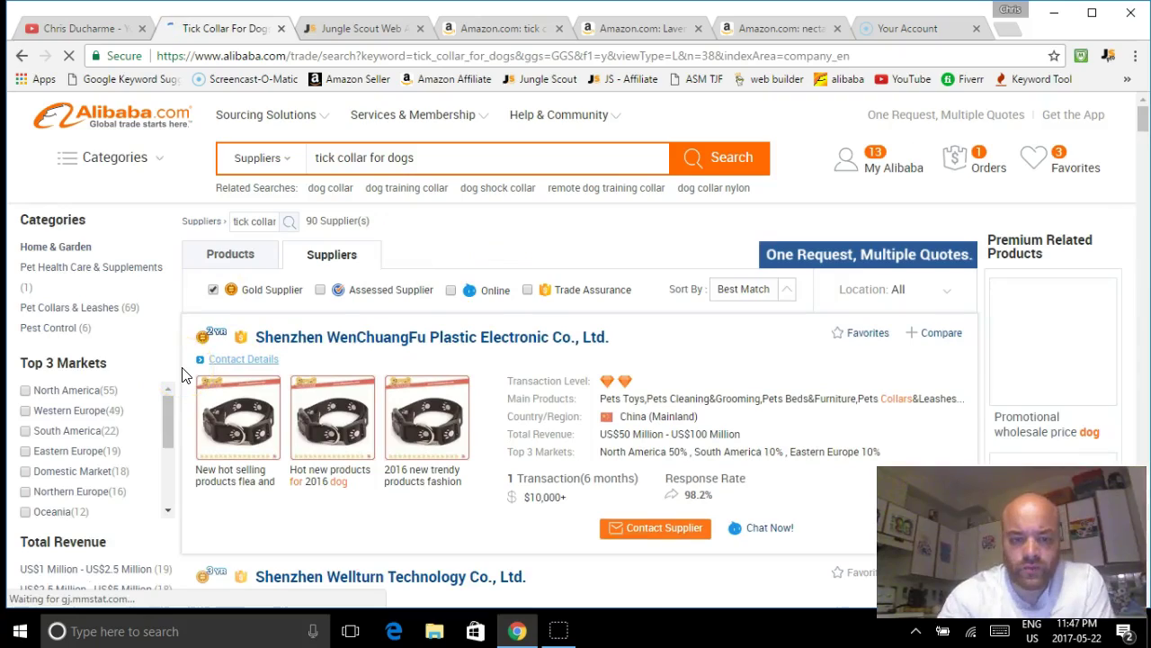
scroll(733, 411, "down", 4)
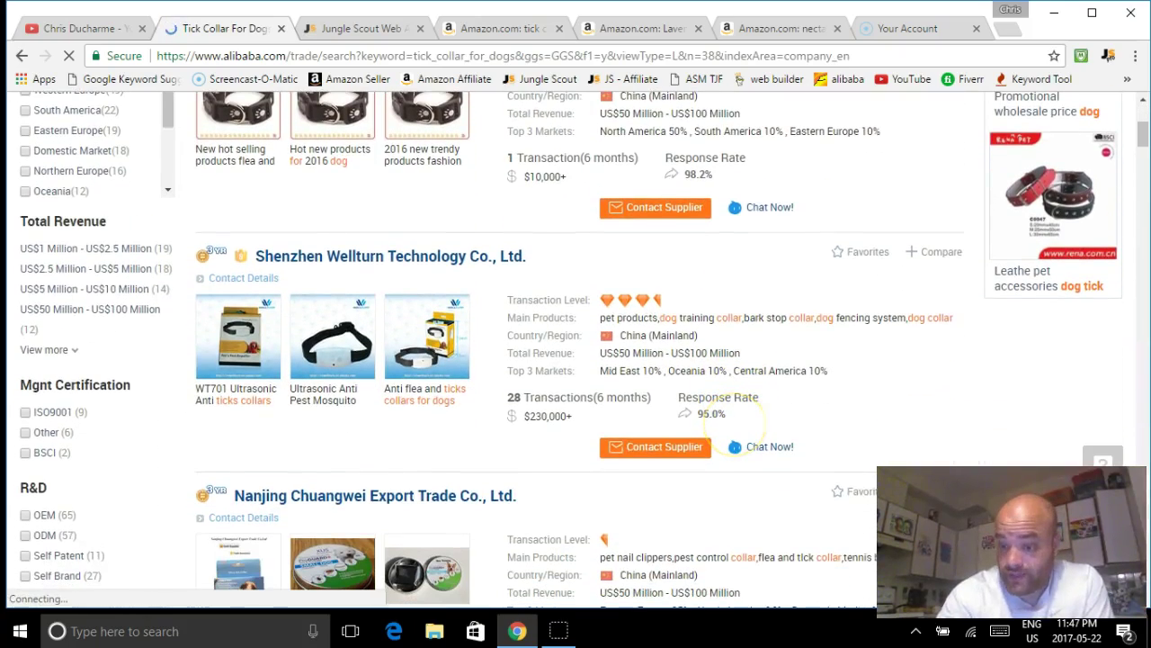
scroll(754, 522, "up", 2)
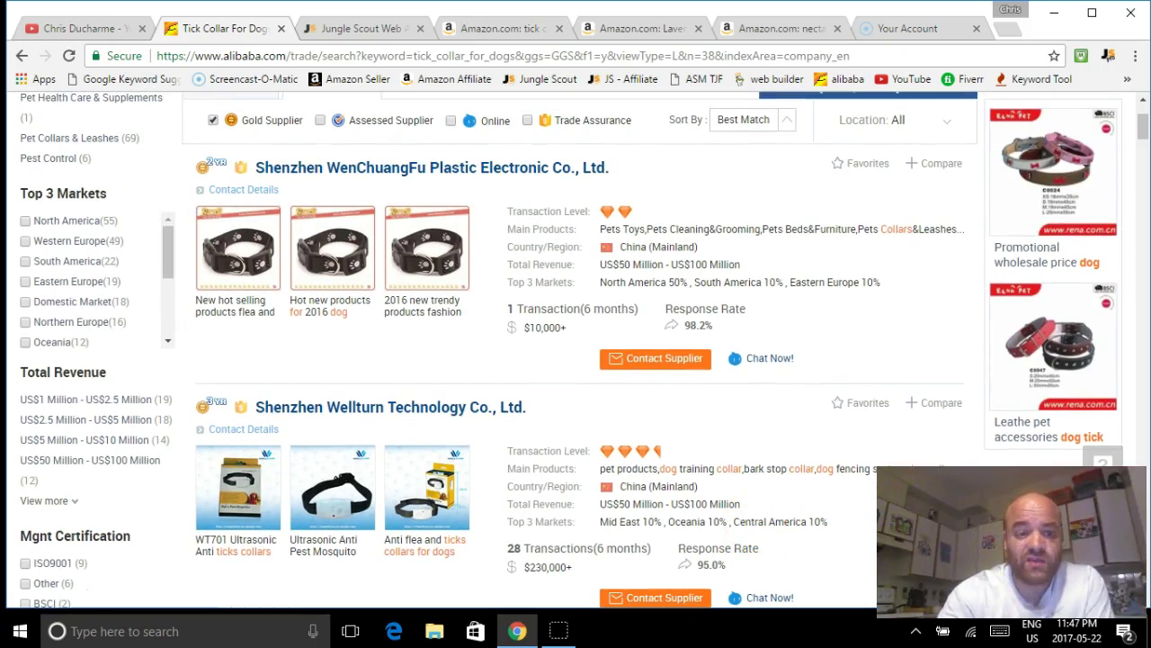
scroll(751, 408, "up", 1)
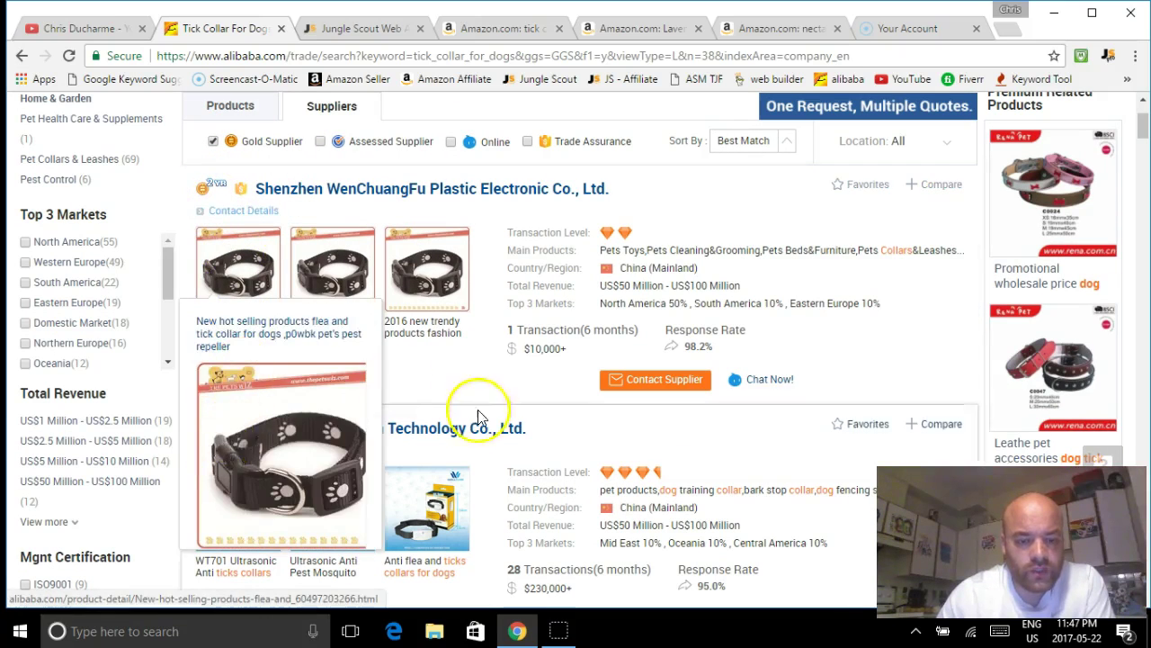
scroll(629, 405, "down", 3)
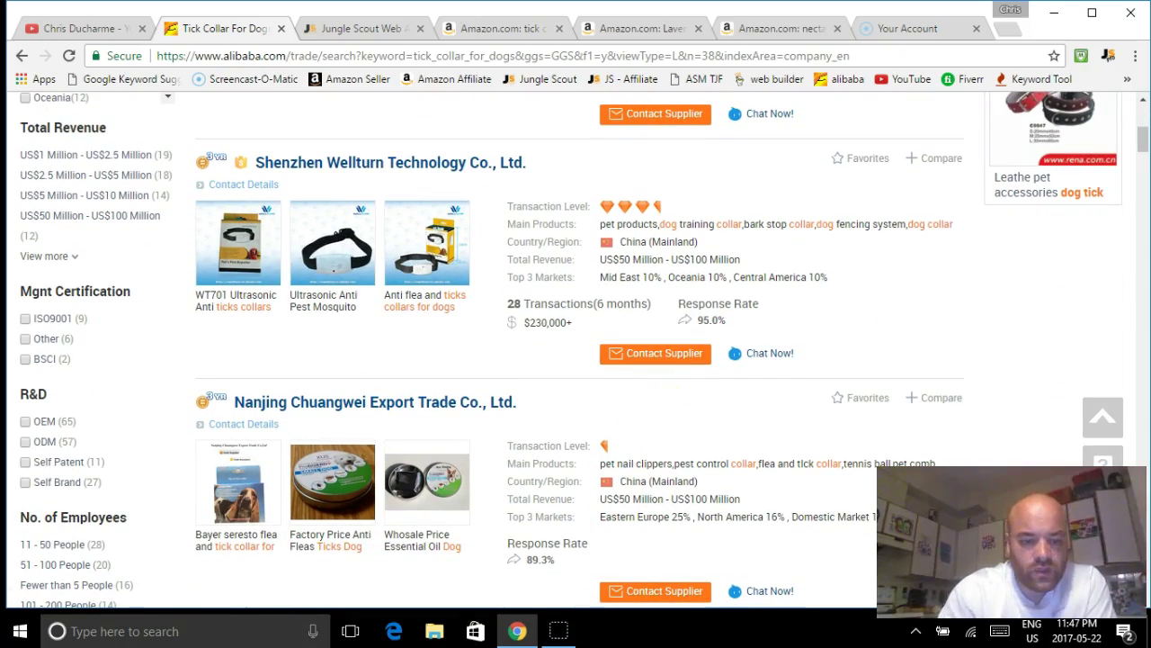
scroll(488, 351, "down", 2)
scroll(608, 261, "down", 3)
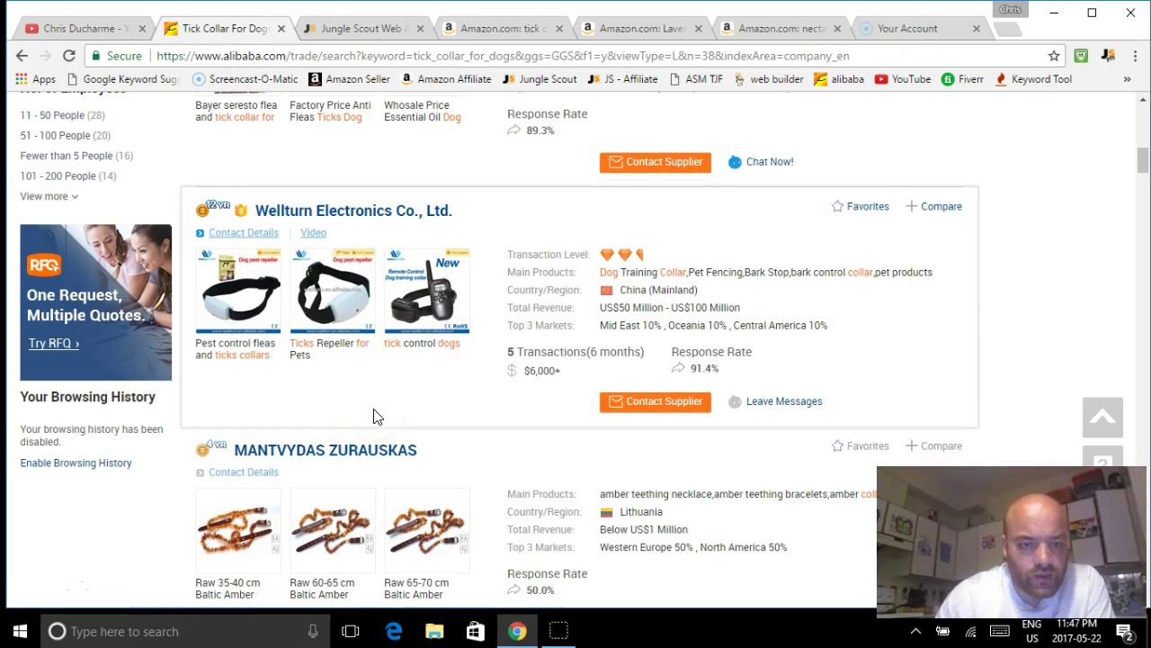
scroll(527, 450, "down", 3)
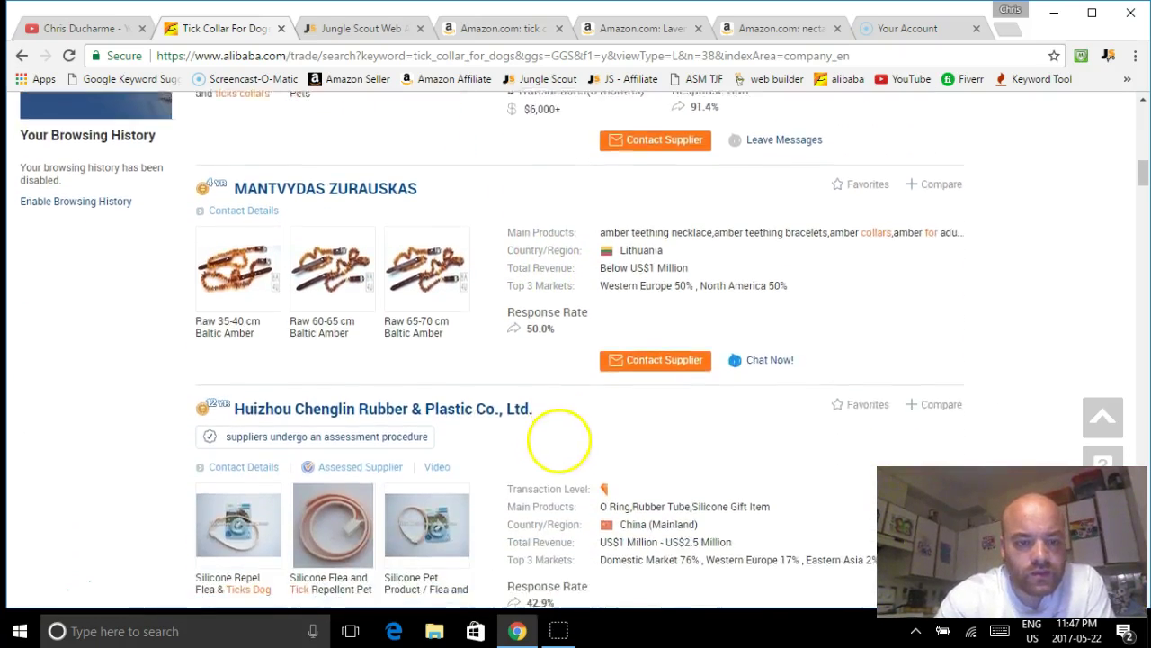
scroll(559, 440, "down", 2)
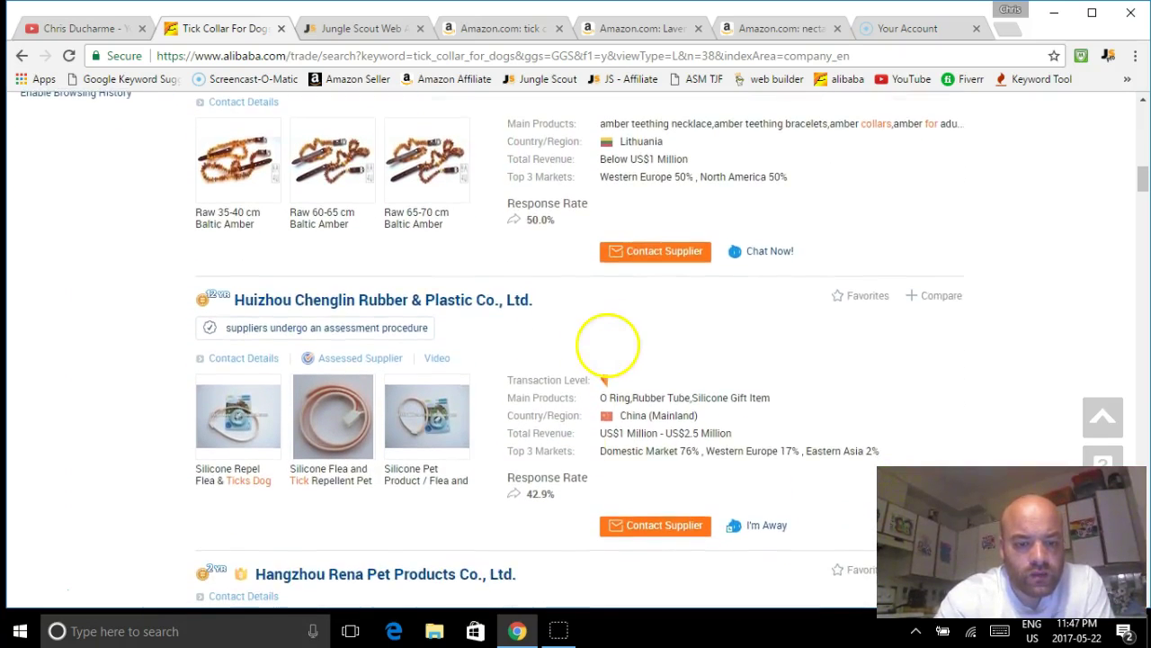
scroll(585, 378, "down", 1)
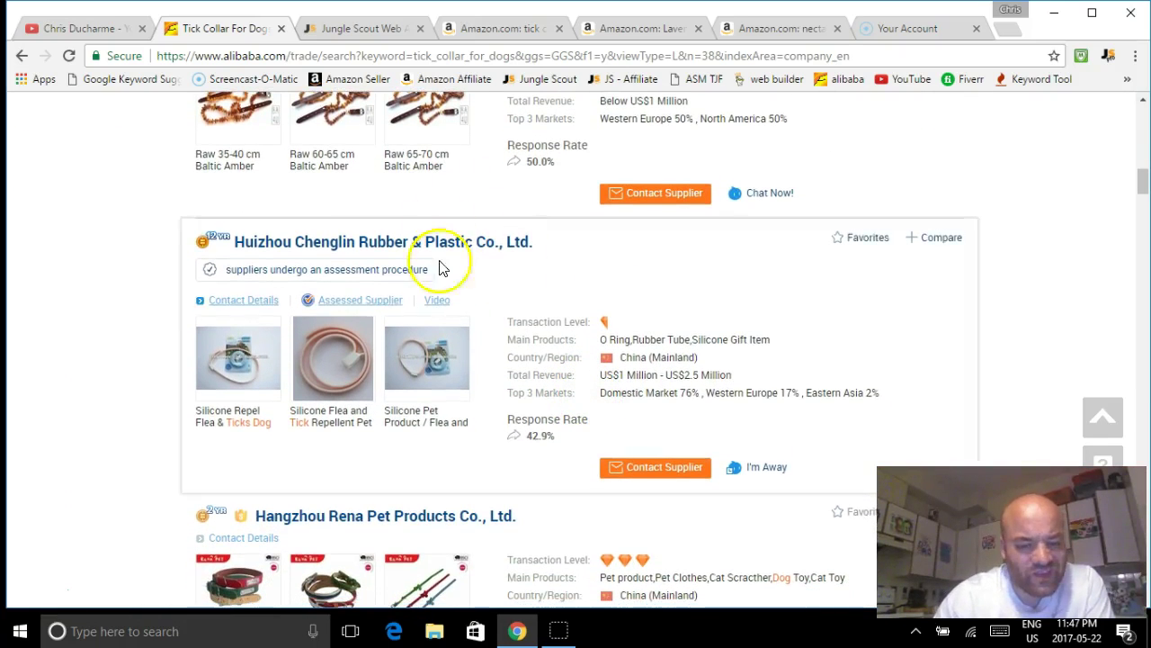
scroll(531, 450, "down", 3)
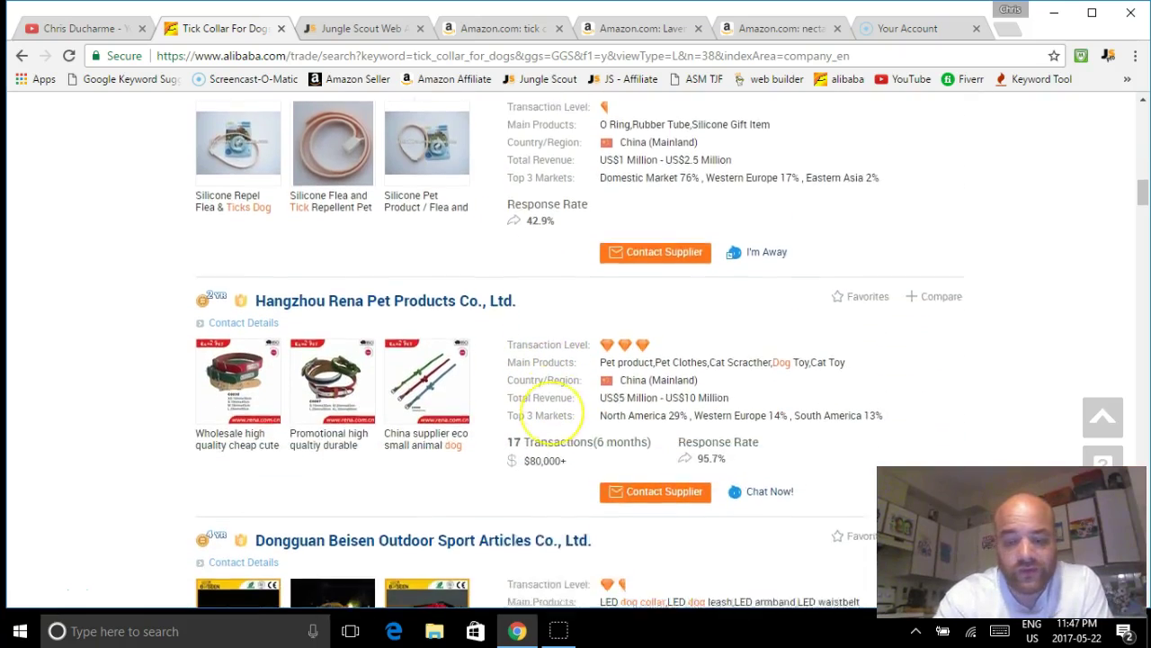
scroll(549, 405, "down", 5)
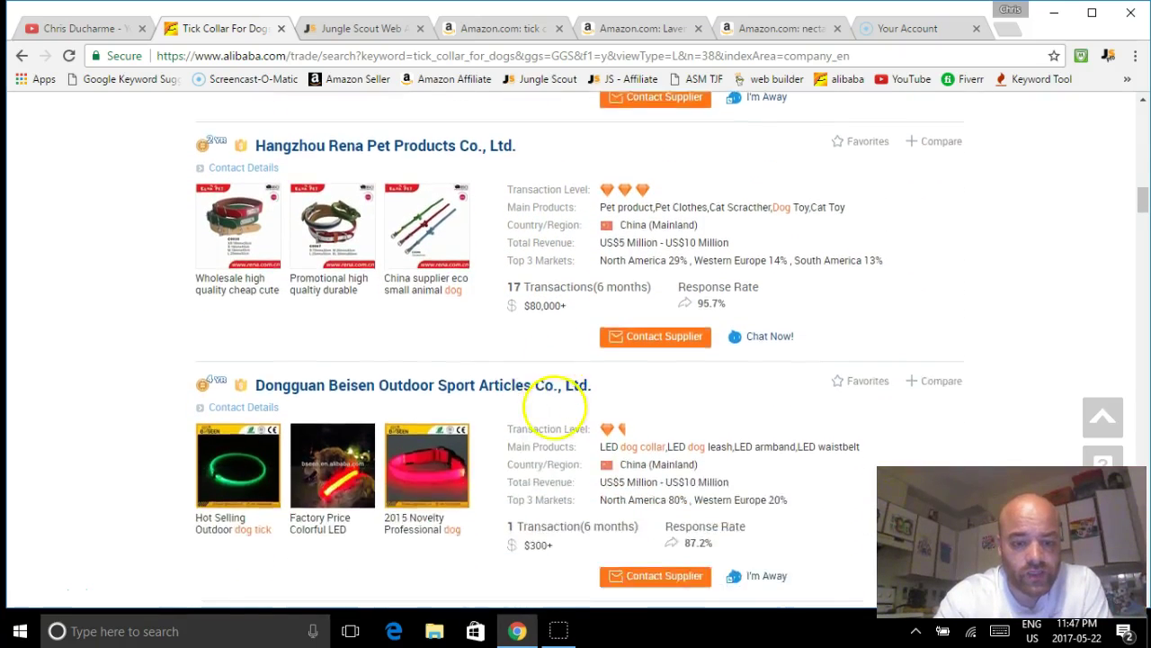
scroll(564, 436, "down", 1)
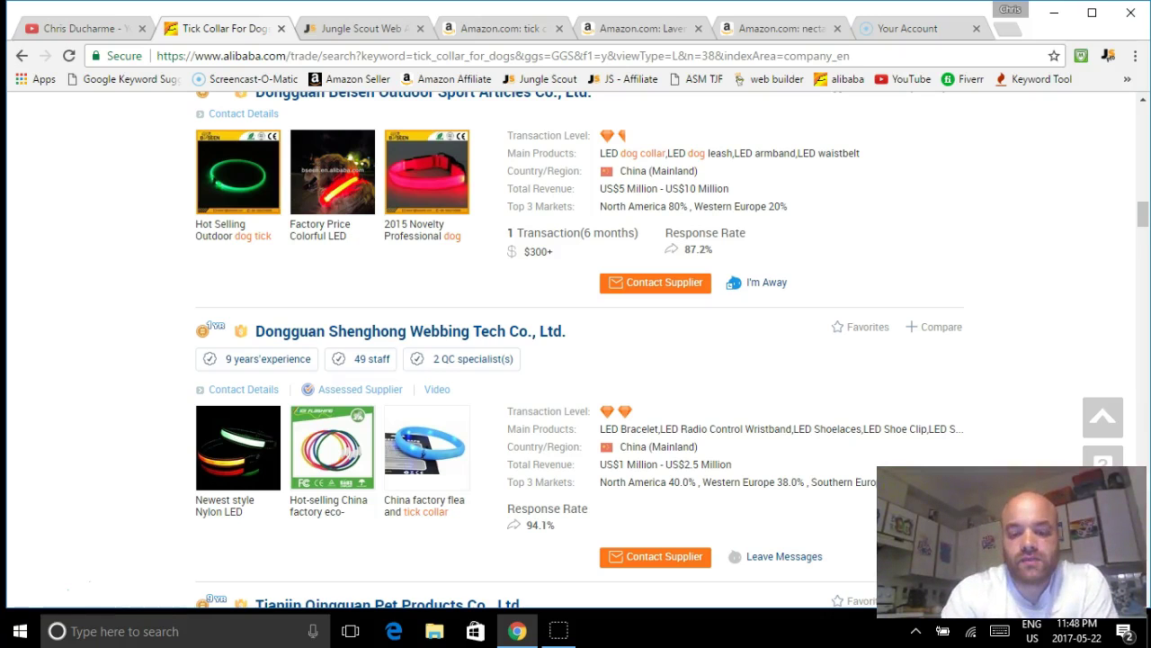
scroll(663, 399, "down", 3)
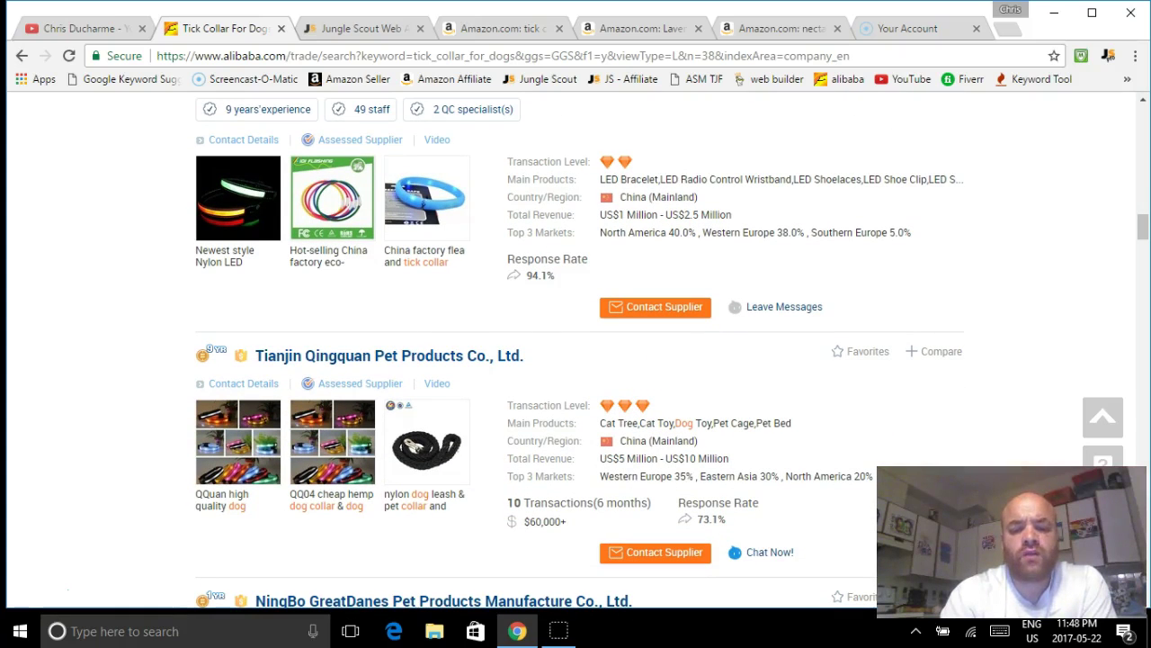
scroll(671, 387, "down", 5)
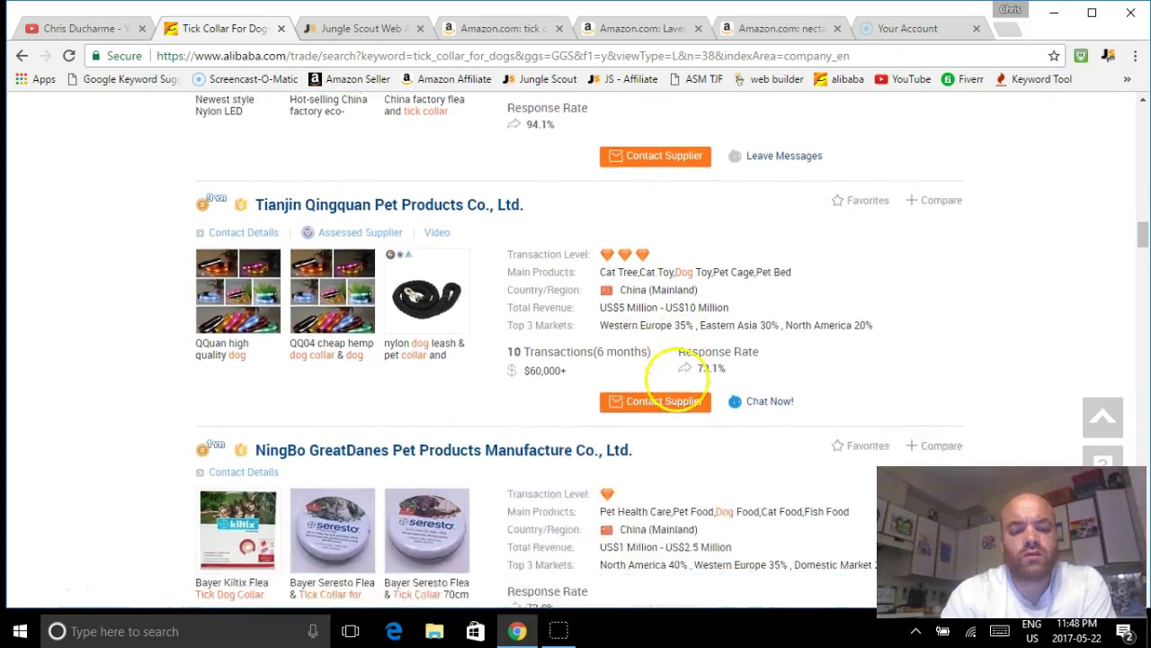
scroll(664, 390, "down", 6)
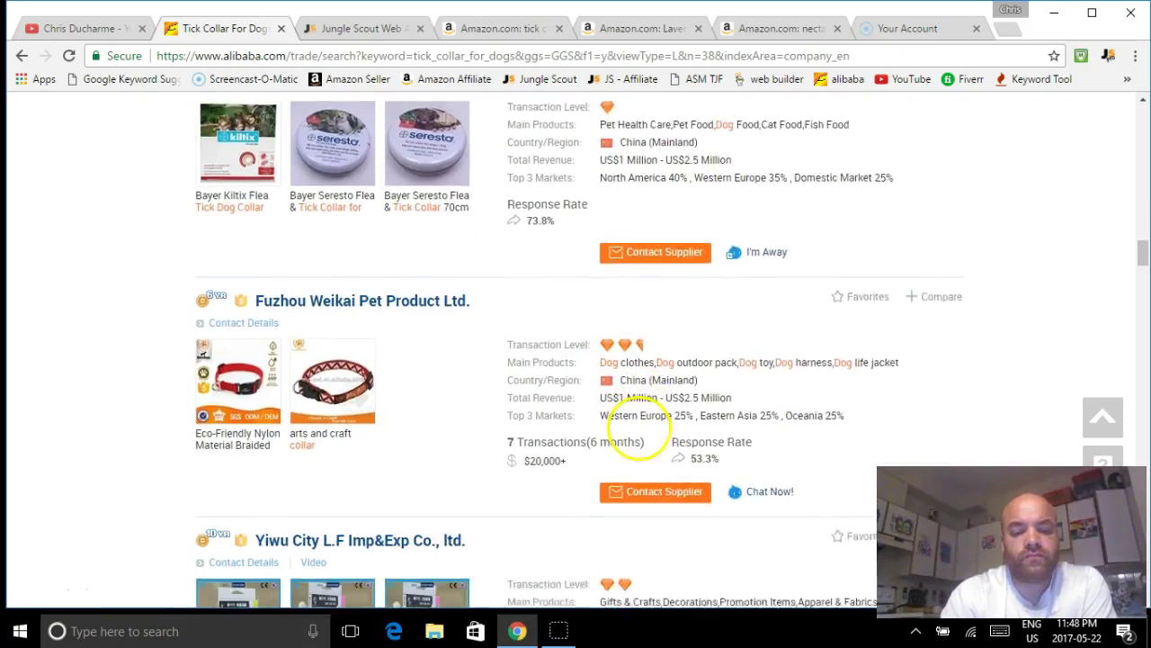
scroll(621, 418, "down", 4)
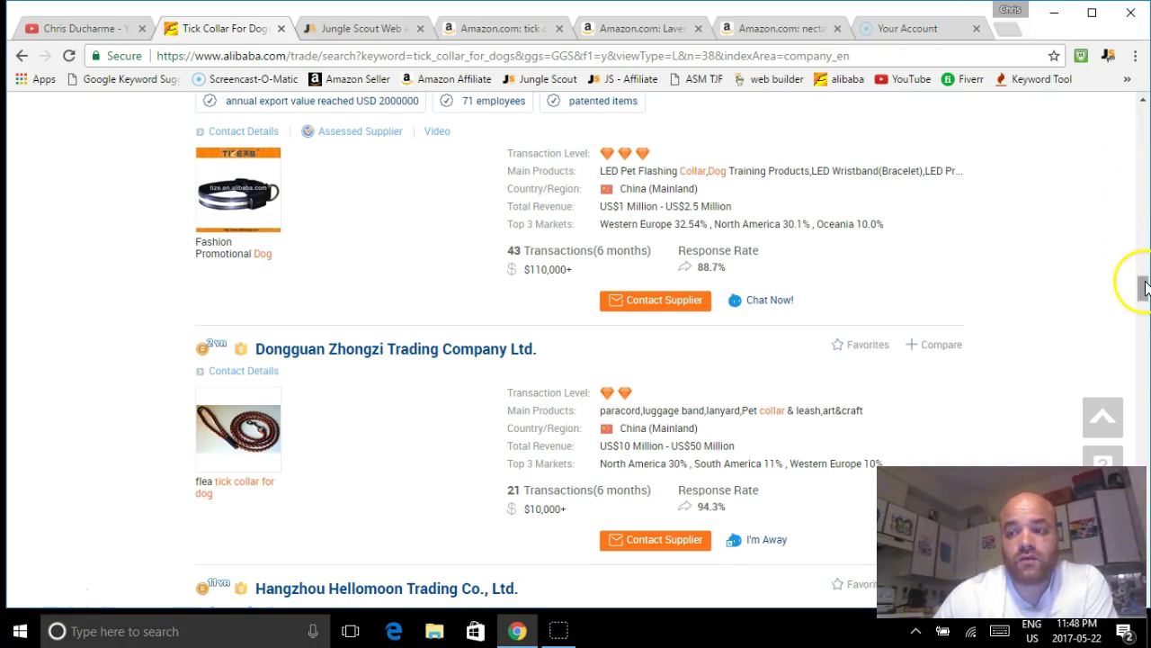
left_click_drag(1146, 282, 1134, 72)
Return to Alibaba product listings and scroll down to the Bayer Seresto collar at US $29-31.
left_click(446, 144)
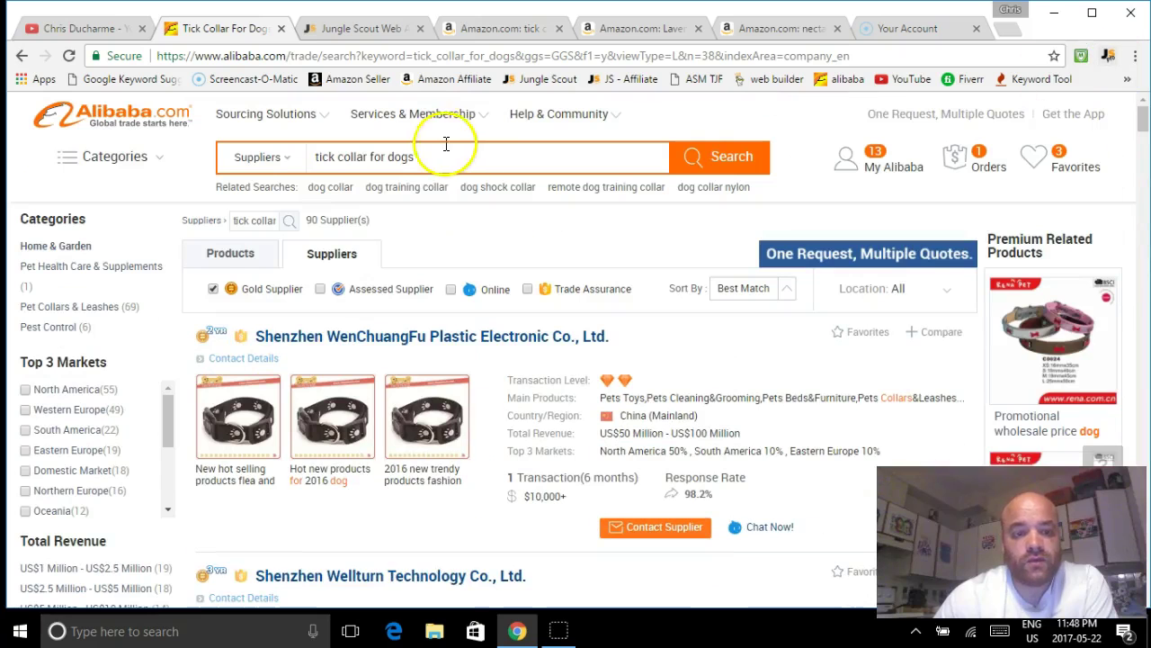
left_click(229, 257)
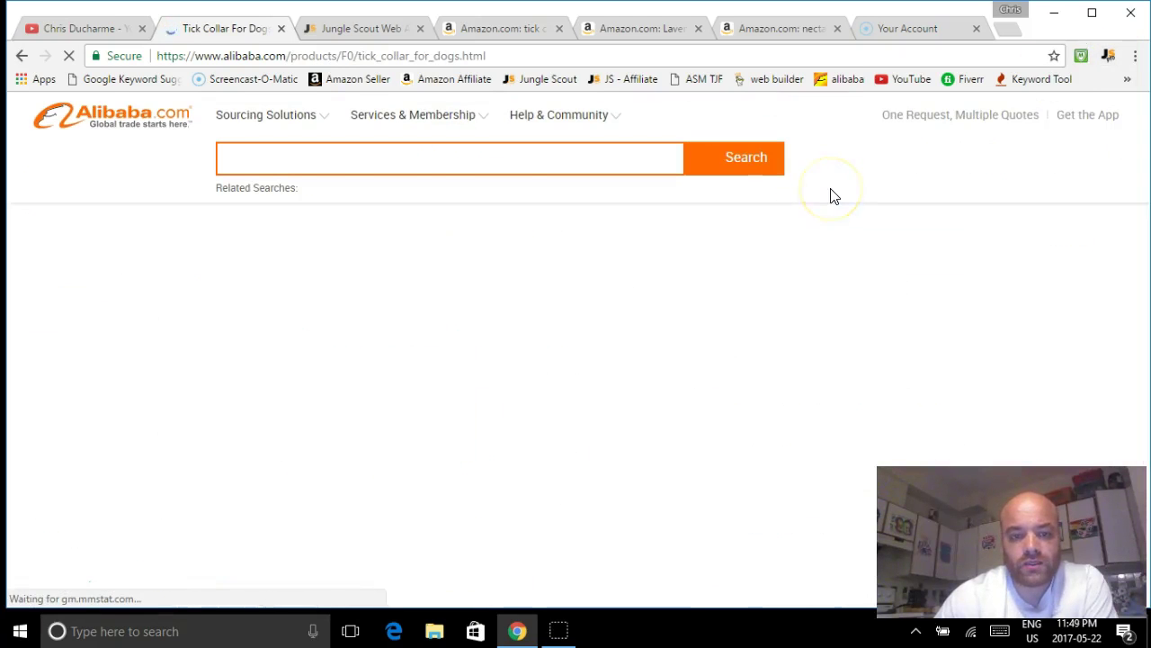
left_click_drag(1145, 149, 1144, 165)
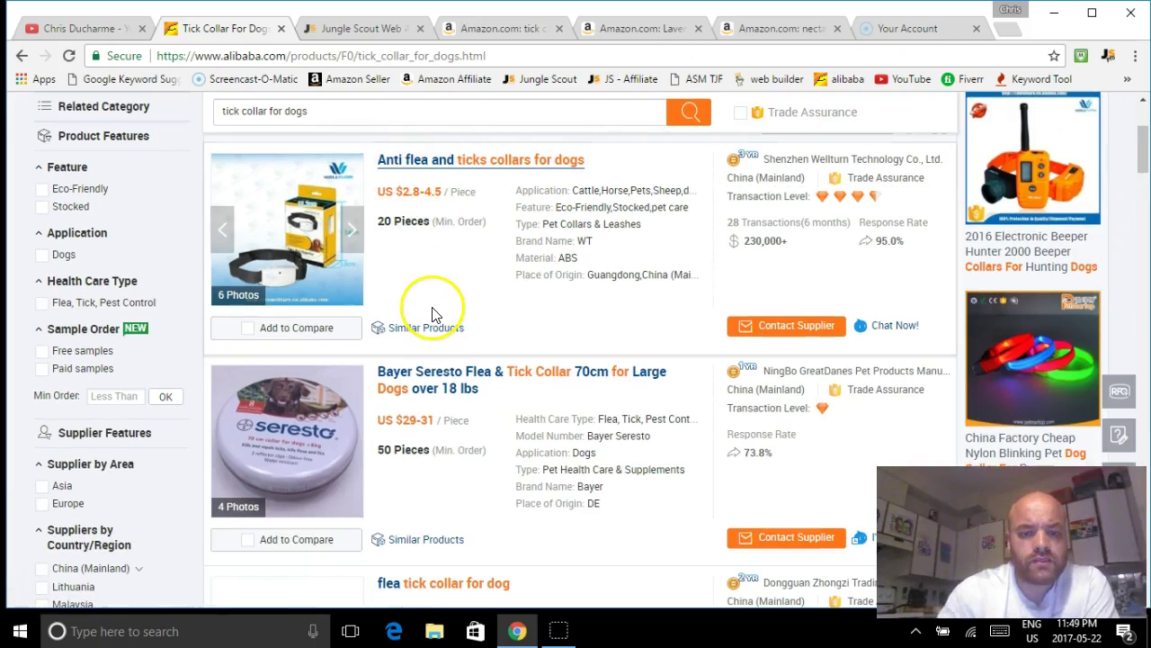
scroll(531, 423, "down", 1)
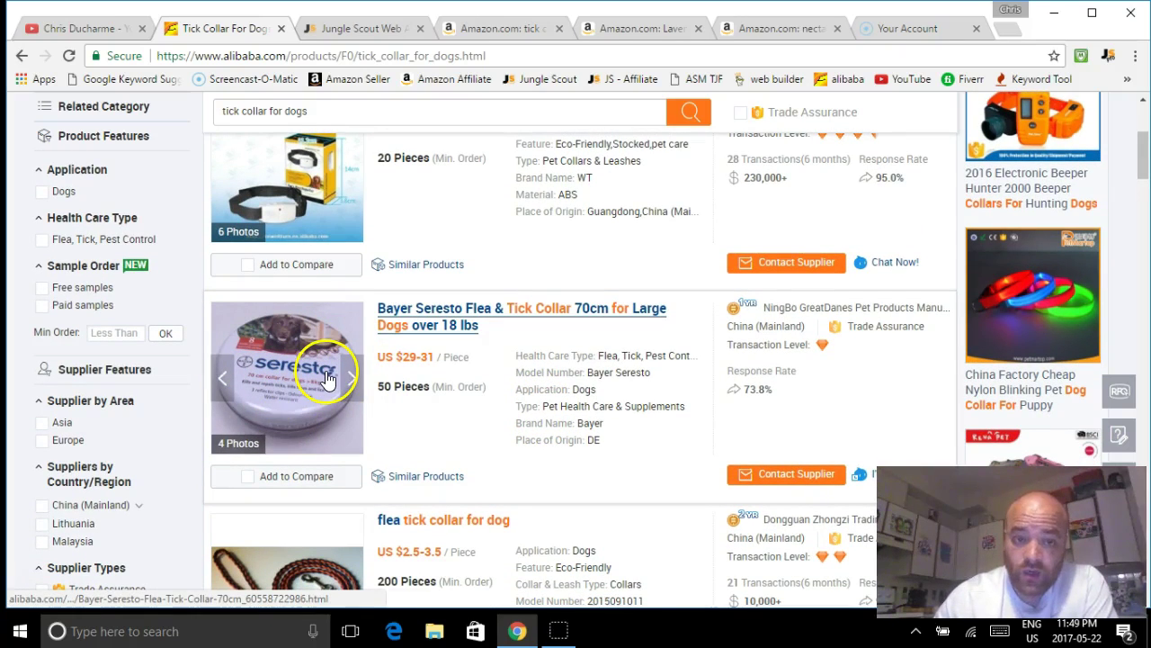
Return to Amazon's 'tick collar dogs' results and reload the Jungle Scout sales table.
left_click(634, 28)
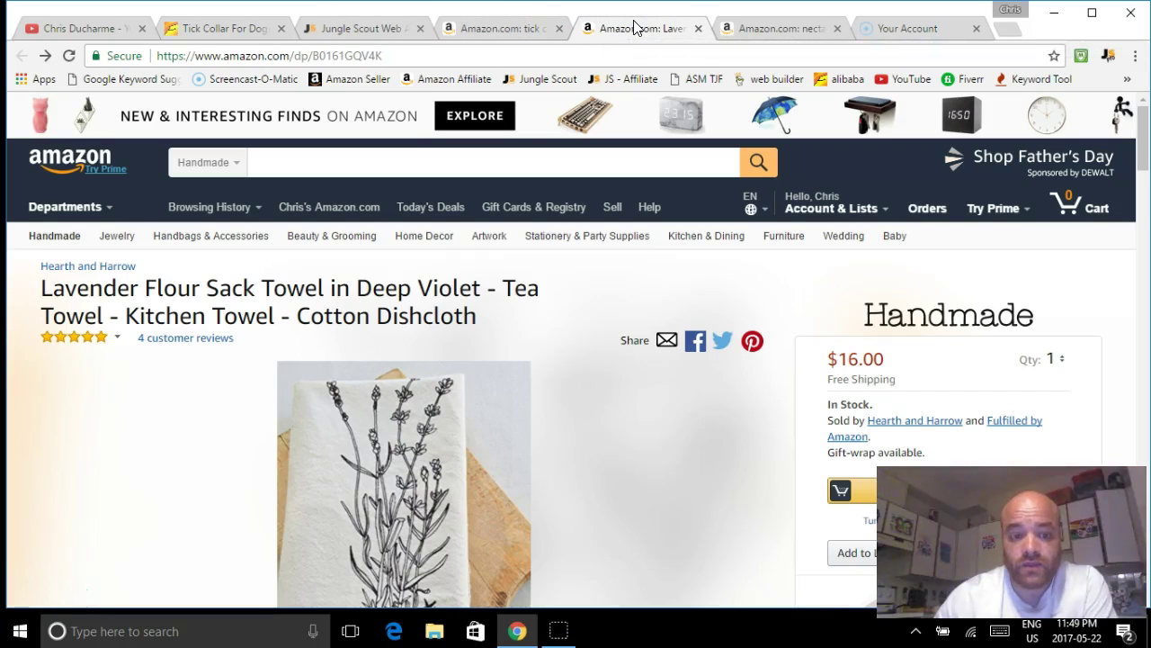
left_click(516, 35)
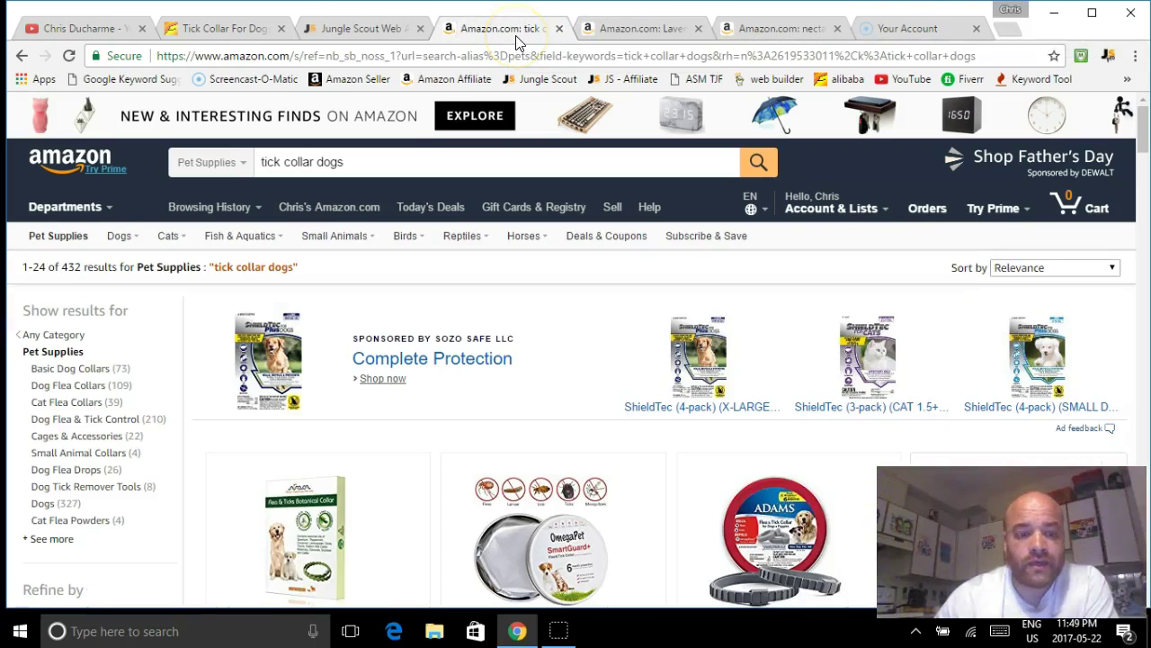
left_click(209, 33)
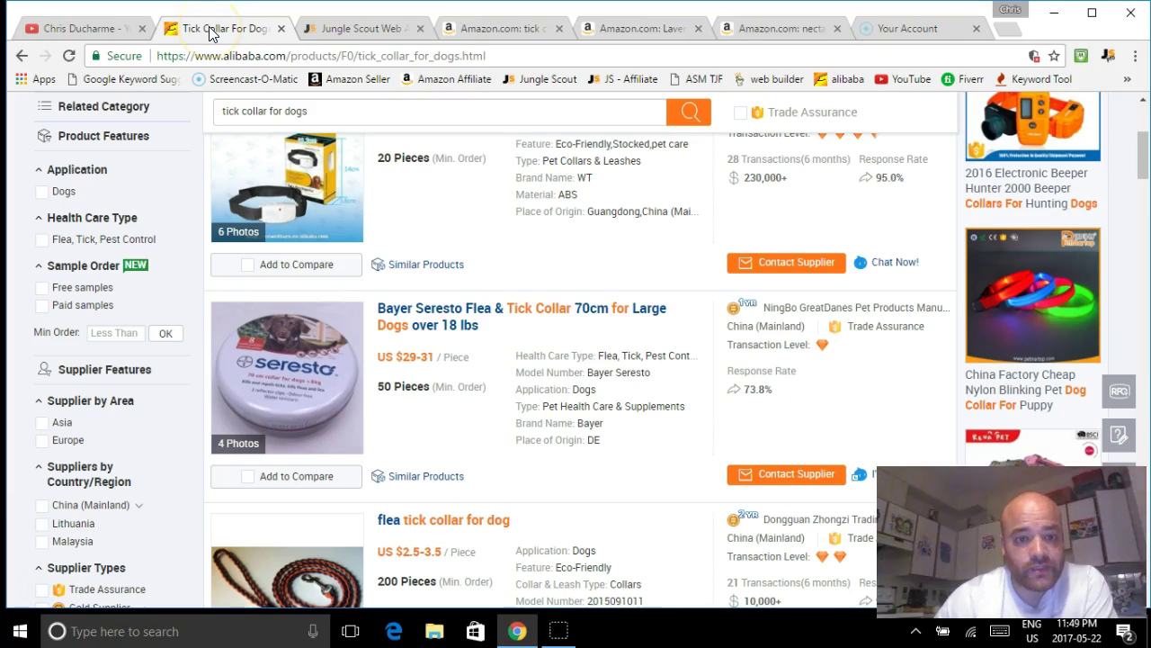
left_click(105, 28)
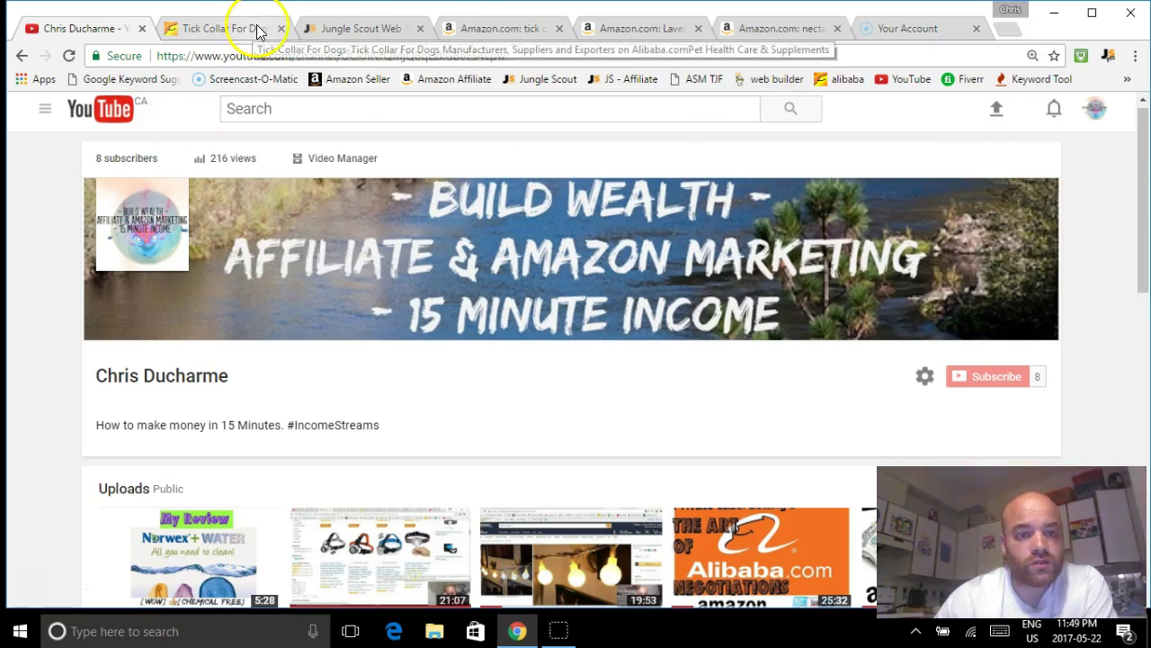
left_click(483, 30)
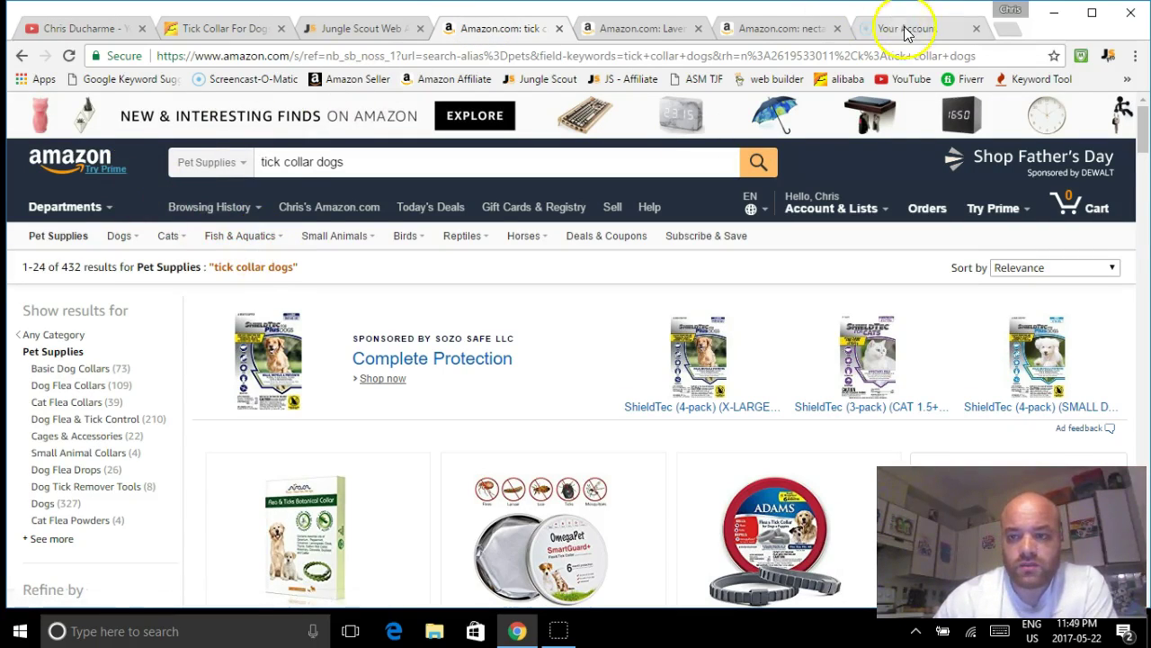
left_click(1107, 56)
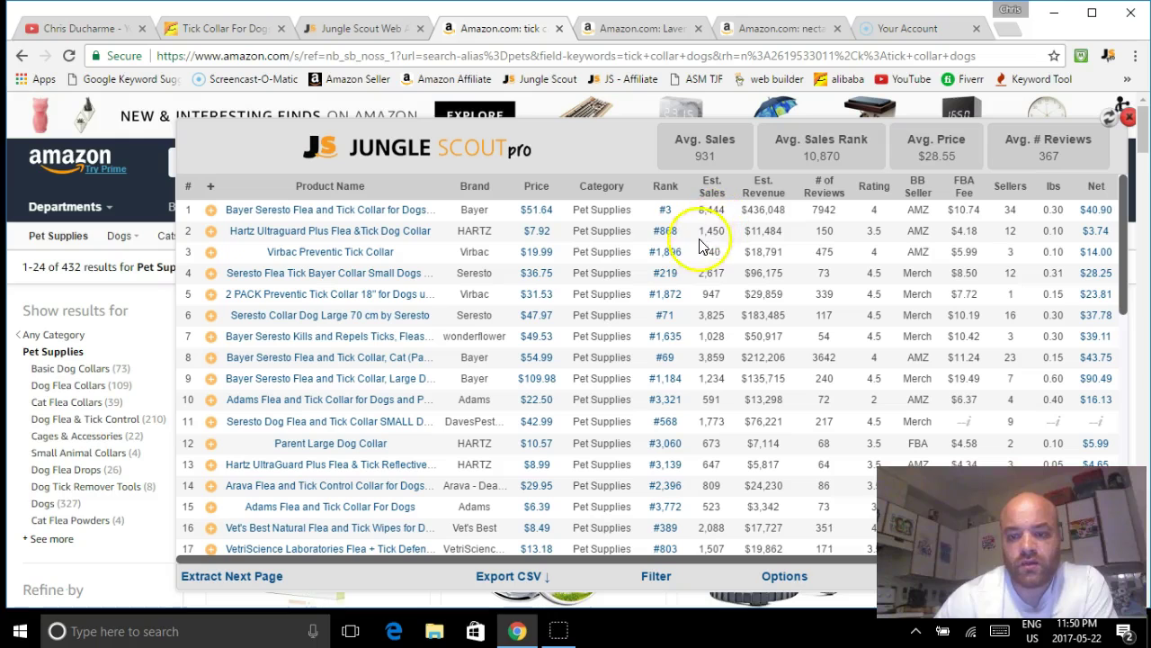
Review the Jungle Scout table (931 average sales, $28.55 price), then start a blank browser tab.
mouse_move(346, 218)
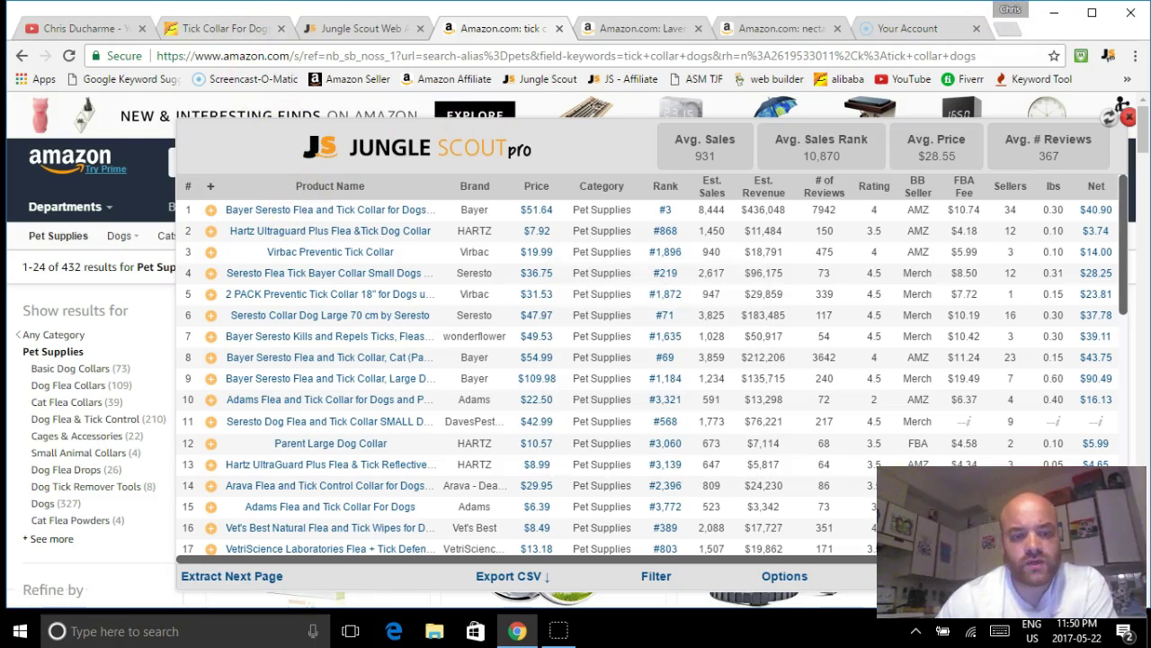
left_click(999, 28)
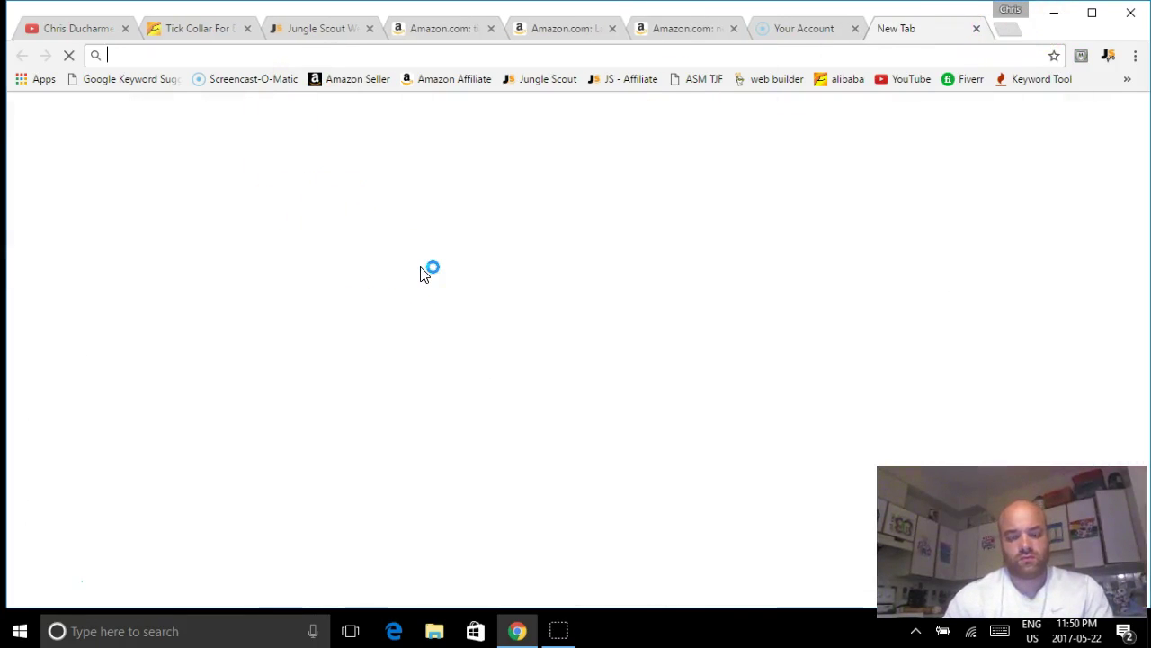
Search Google for 'seresto' and open the official Seresto website.
left_click(387, 344)
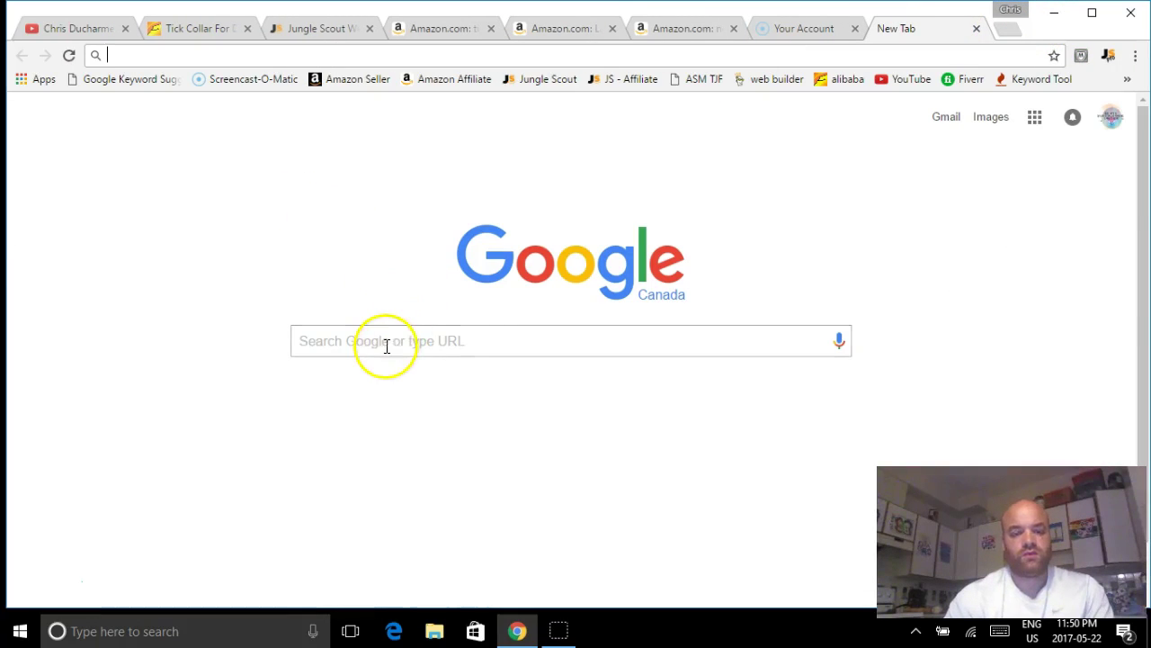
type("seresto")
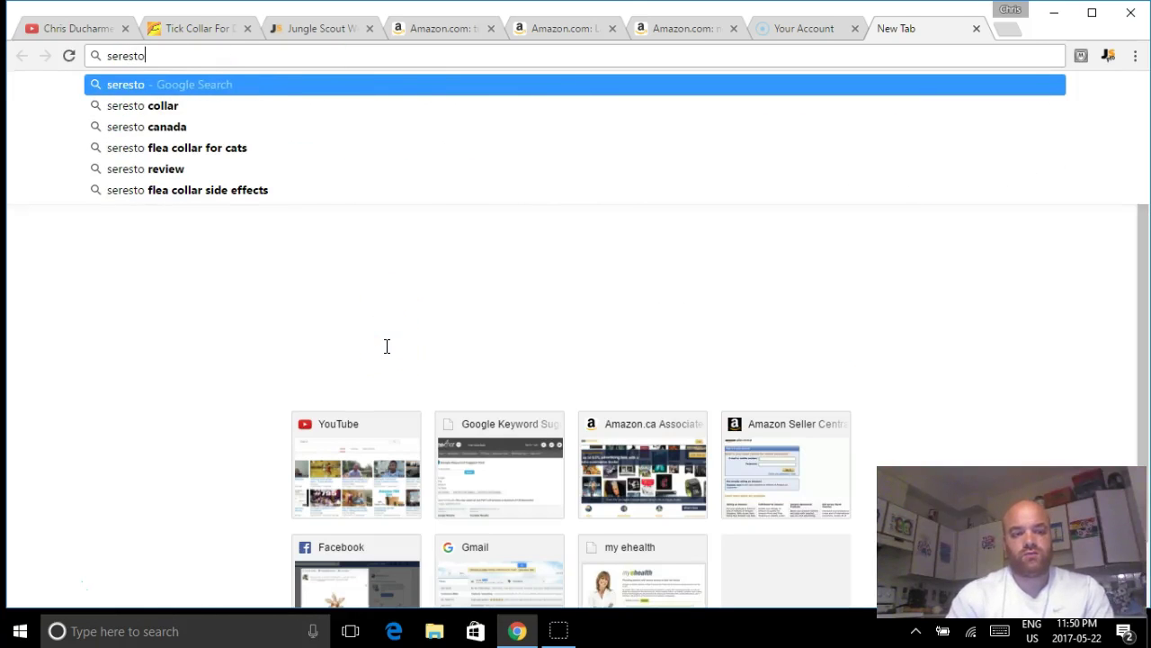
key("Down")
key("Return")
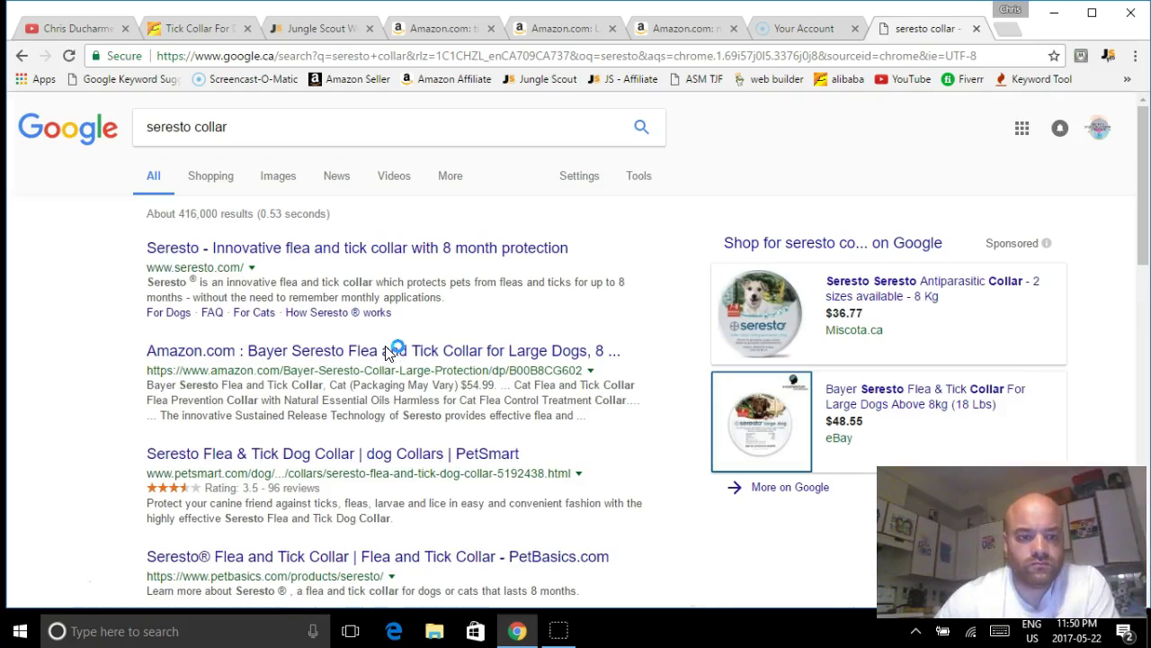
left_click(222, 256)
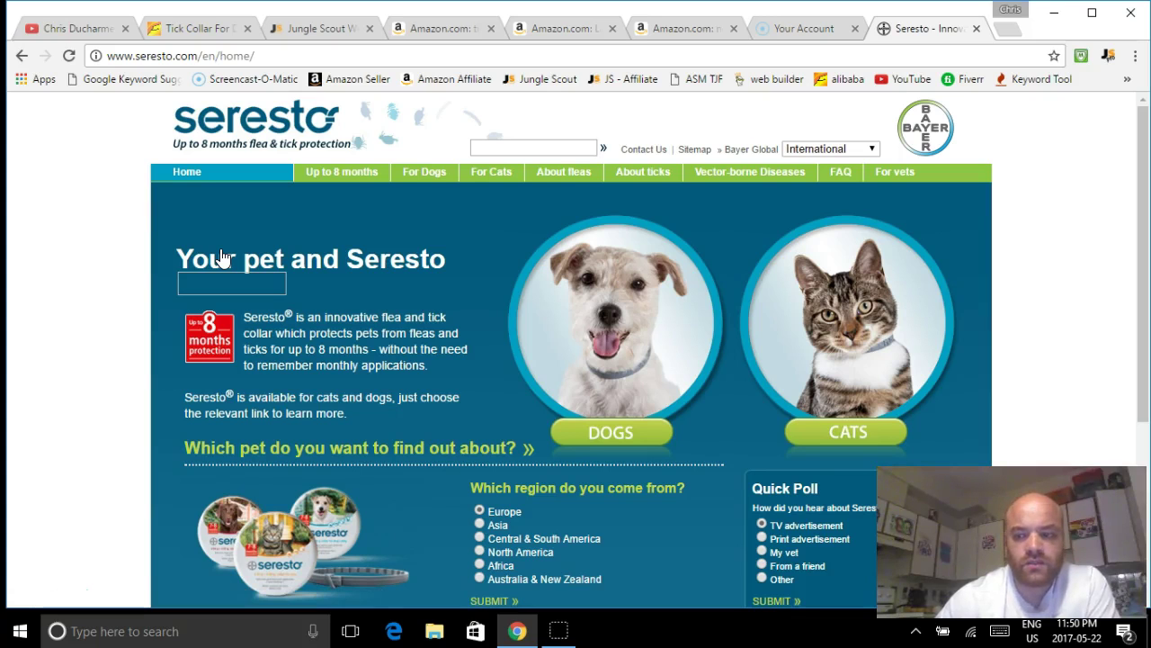
Scroll the Seresto home page down to the footer and back up.
scroll(1064, 390, "down", 2)
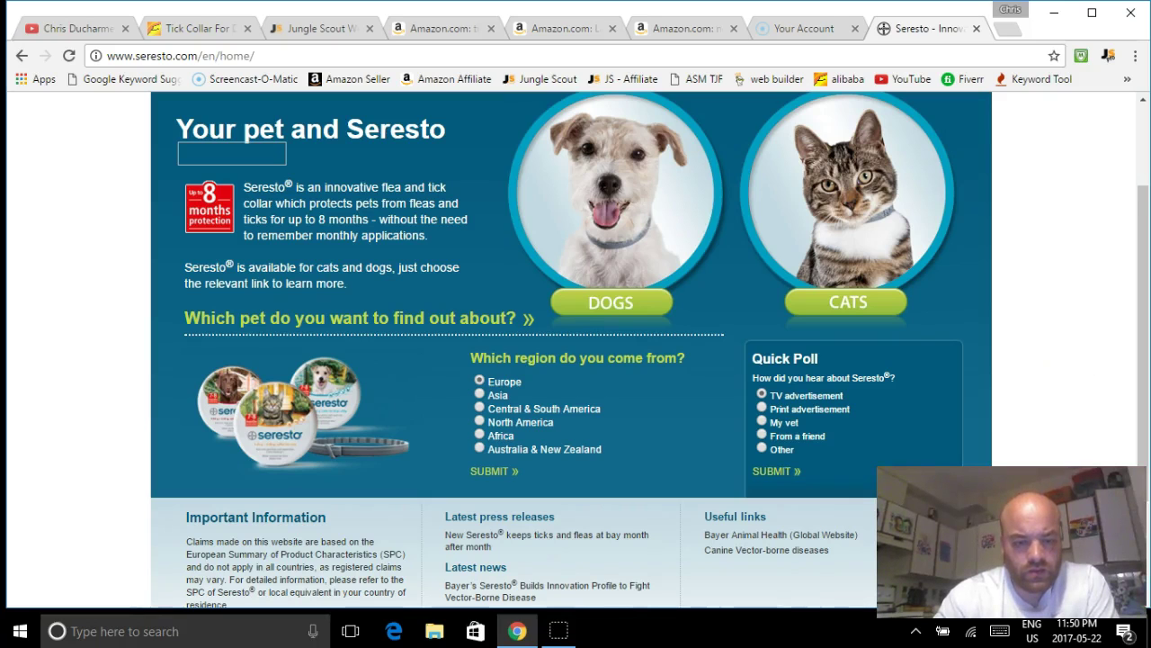
left_click(1066, 384)
scroll(1064, 369, "down", 3)
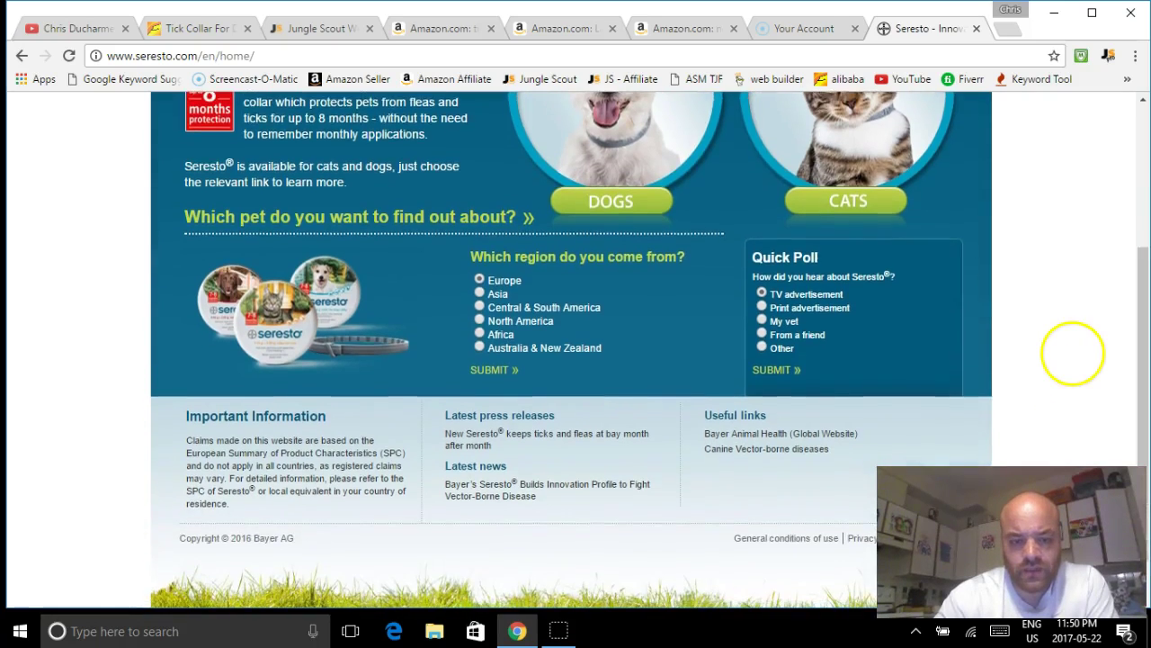
scroll(1034, 405, "up", 5)
scroll(1026, 405, "down", 3)
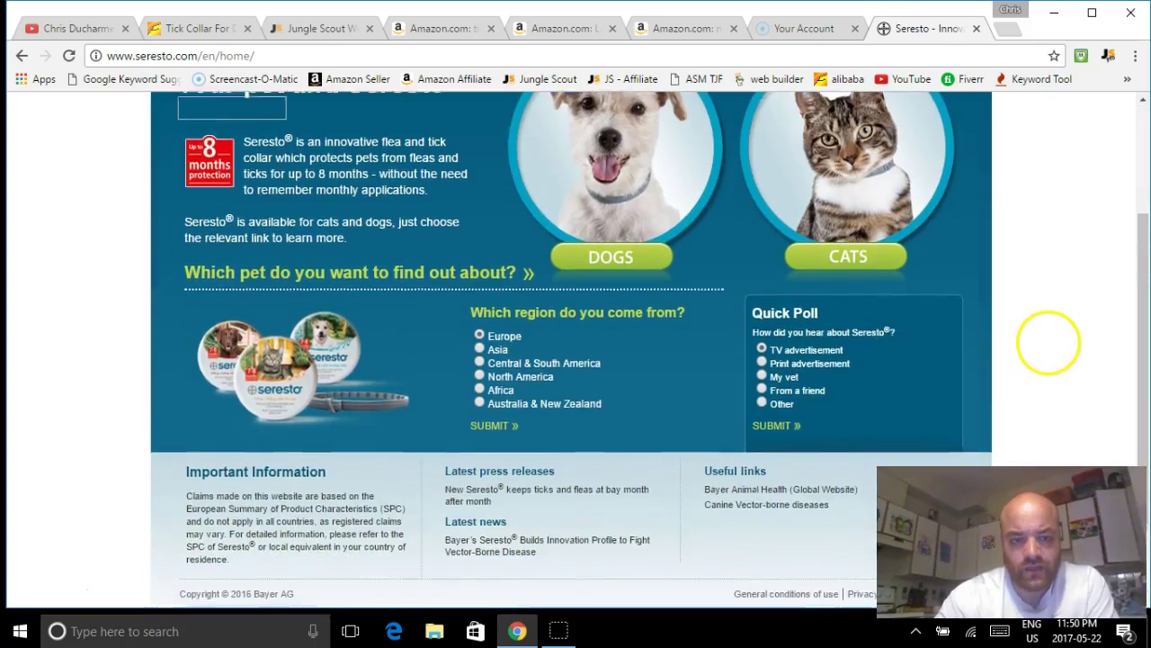
scroll(1043, 378, "up", 3)
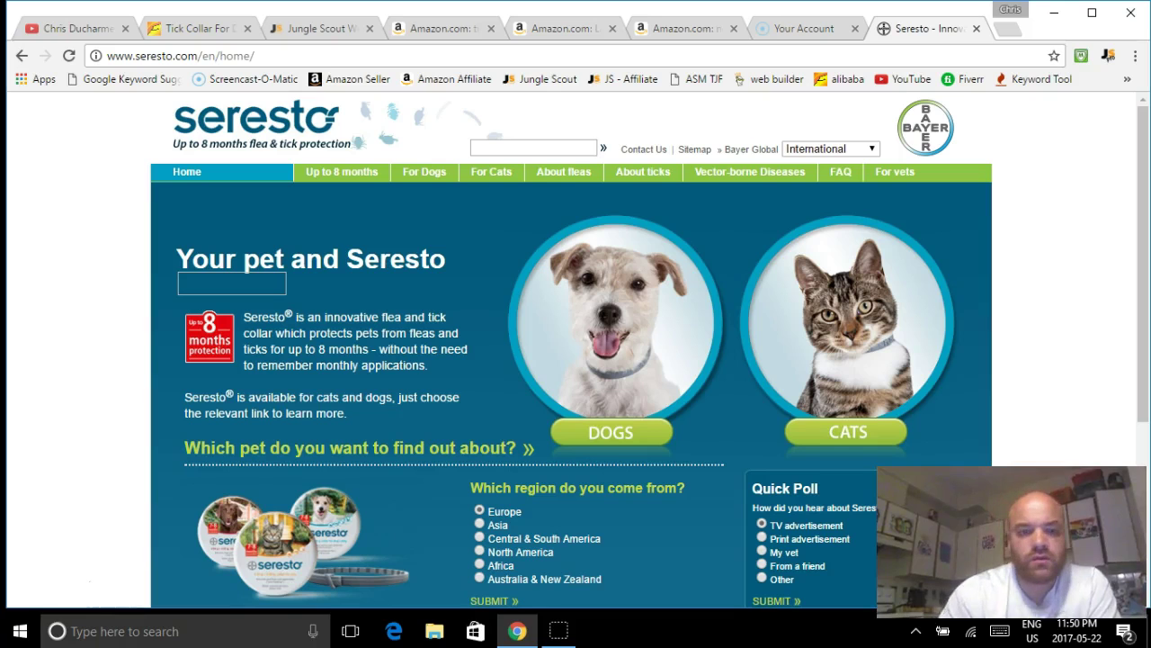
Go back to the Amazon tick collar results tab with the Jungle Scout table.
left_click(677, 28)
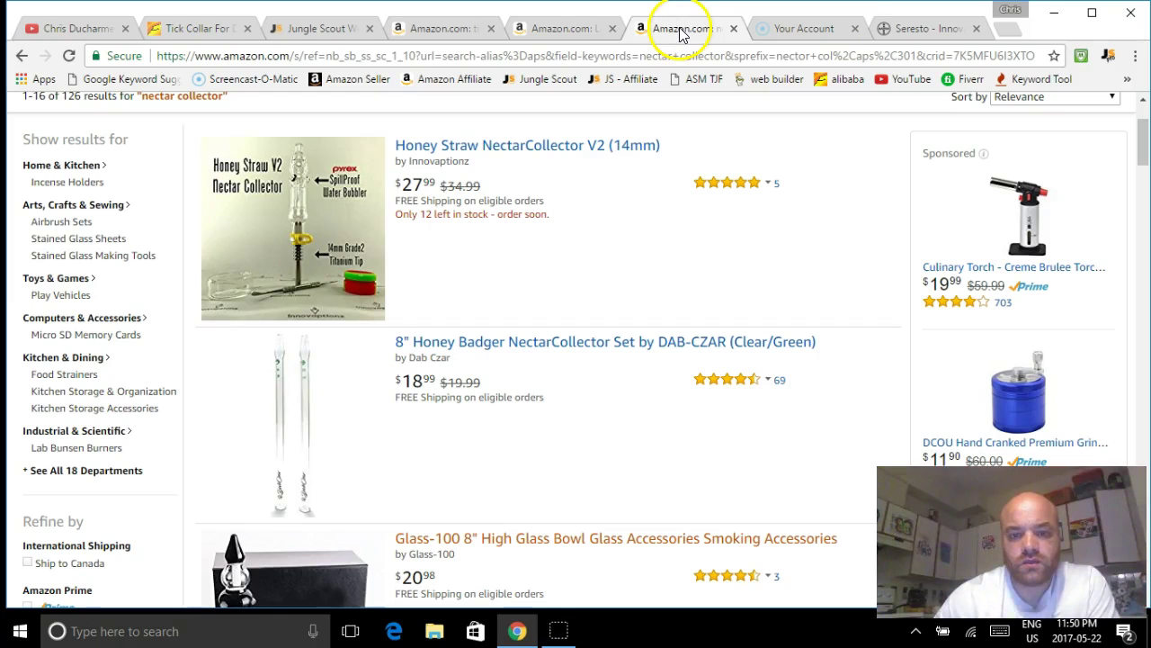
left_click(587, 30)
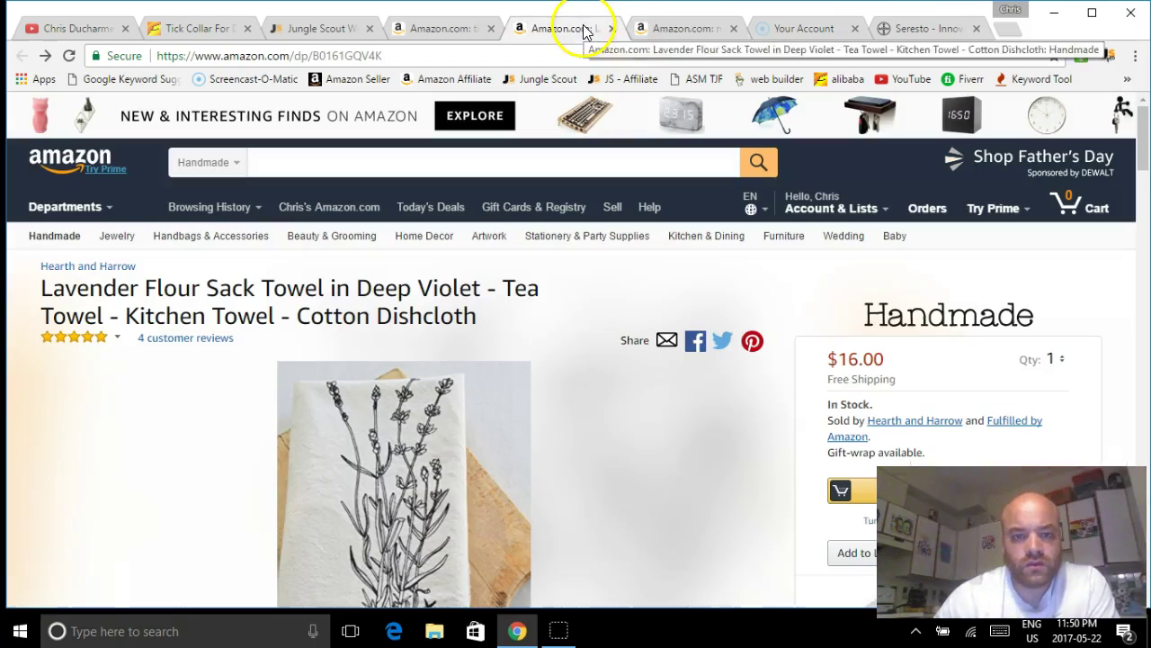
left_click(462, 30)
Preview product images, then open row 11's Seresto small-dog collar listing at $42.99.
mouse_move(304, 242)
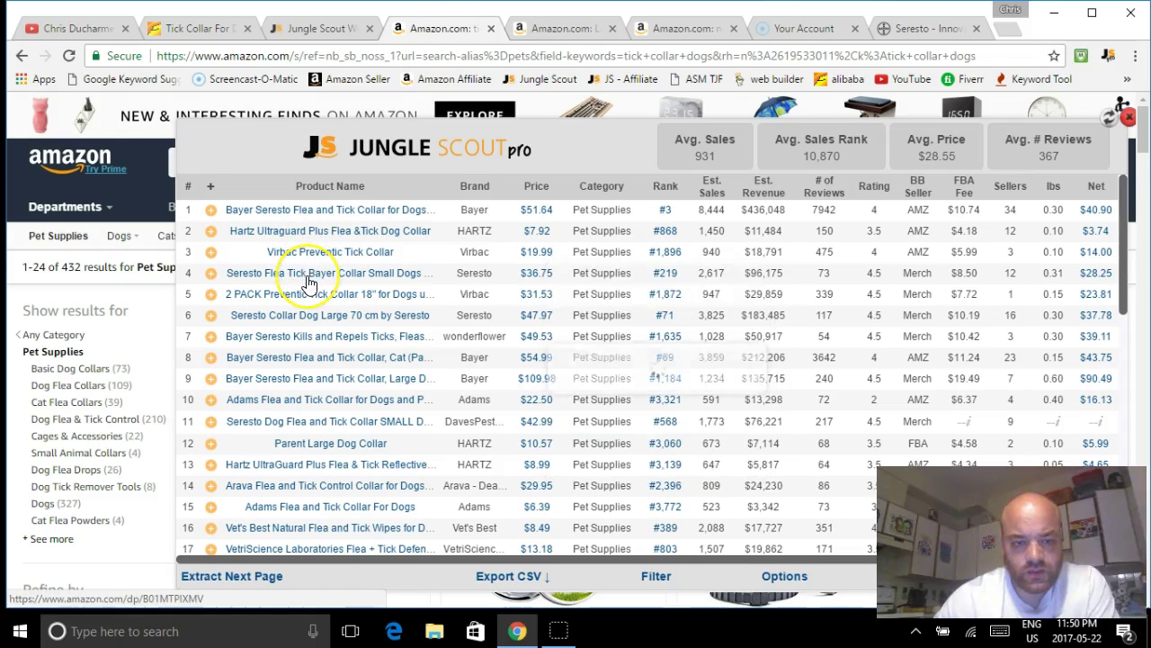
mouse_move(308, 283)
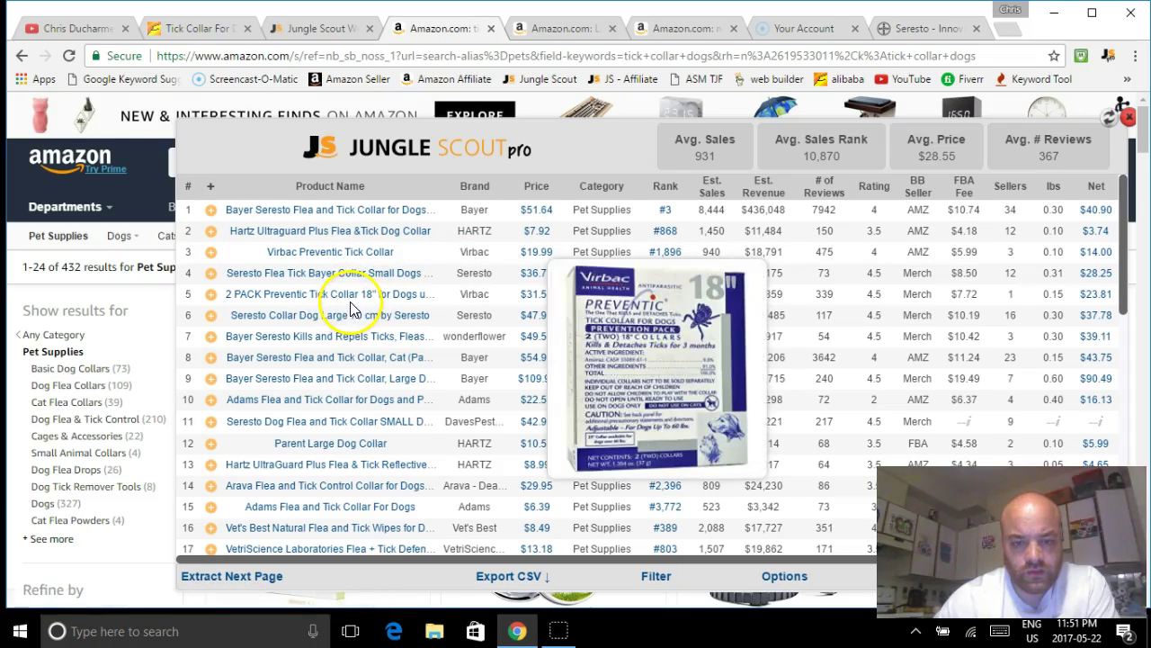
mouse_move(347, 360)
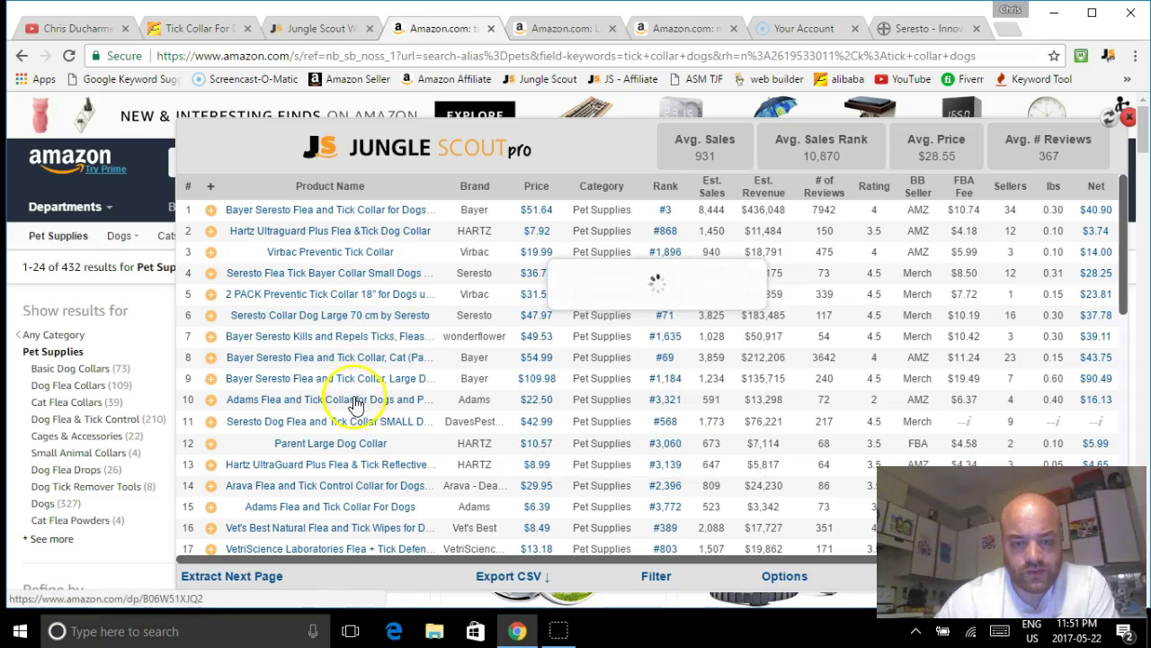
mouse_move(357, 449)
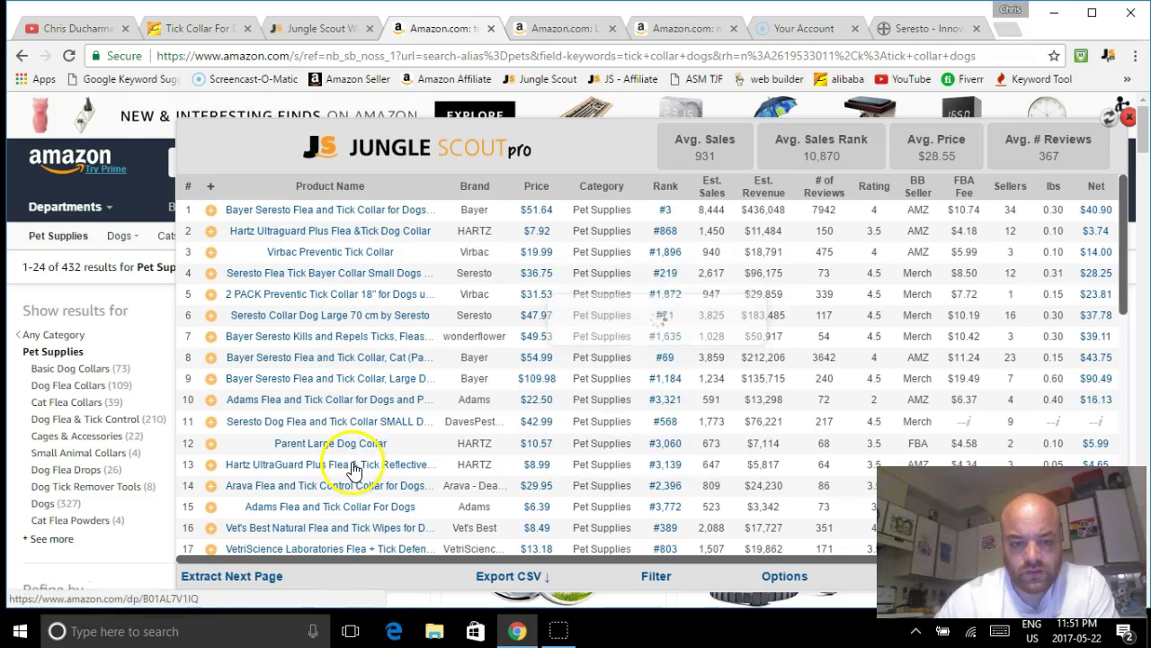
mouse_move(351, 428)
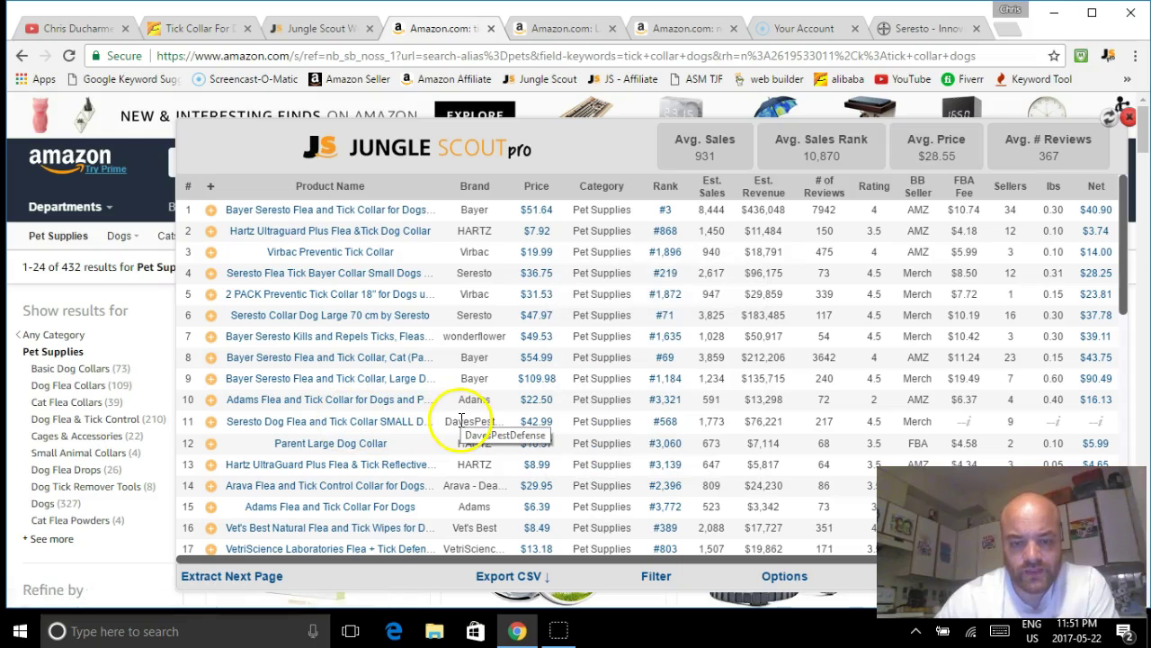
mouse_move(412, 432)
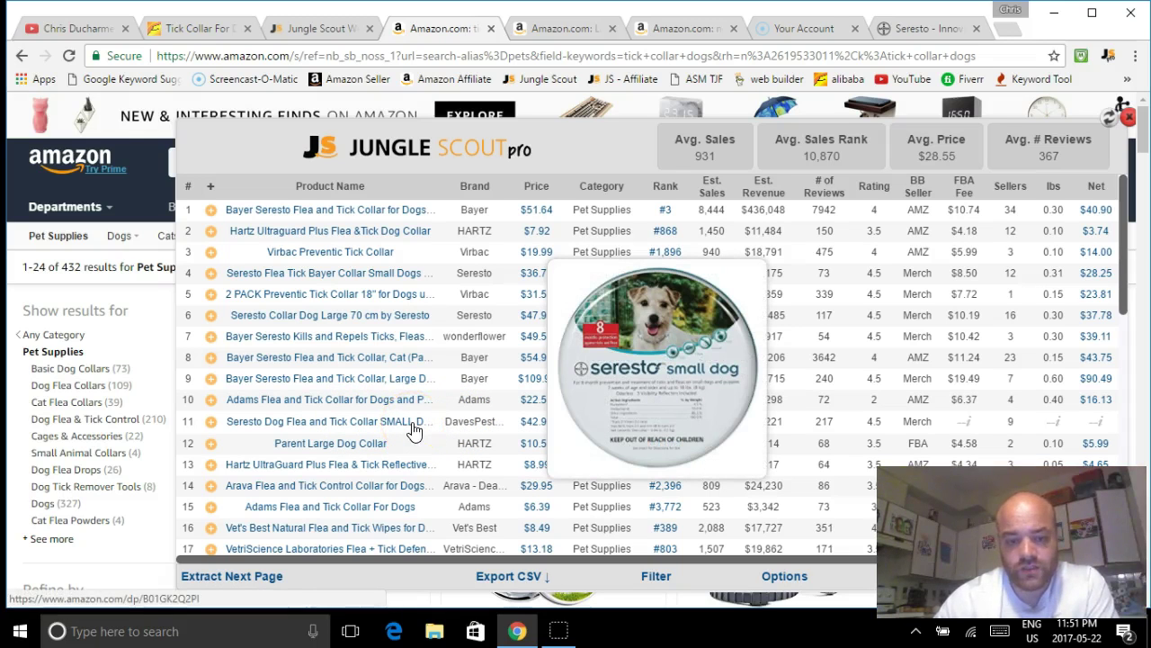
left_click(412, 429)
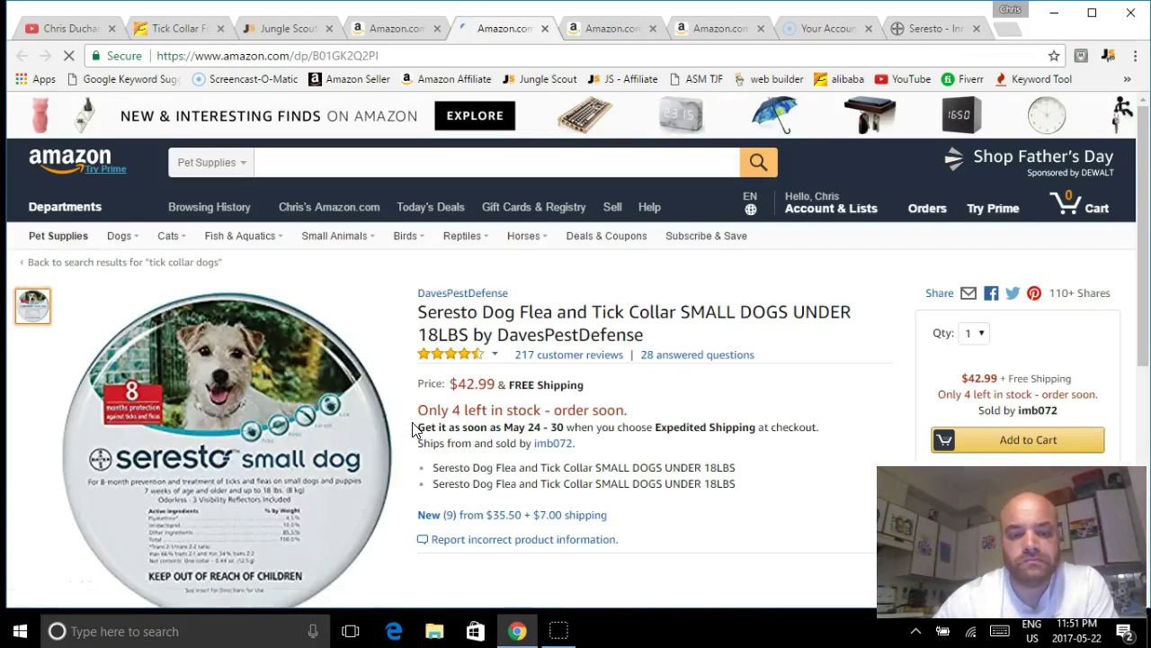
Browse the DavesPestDefense Amazon storefront, then return to the Seresto homepage.
left_click(469, 293)
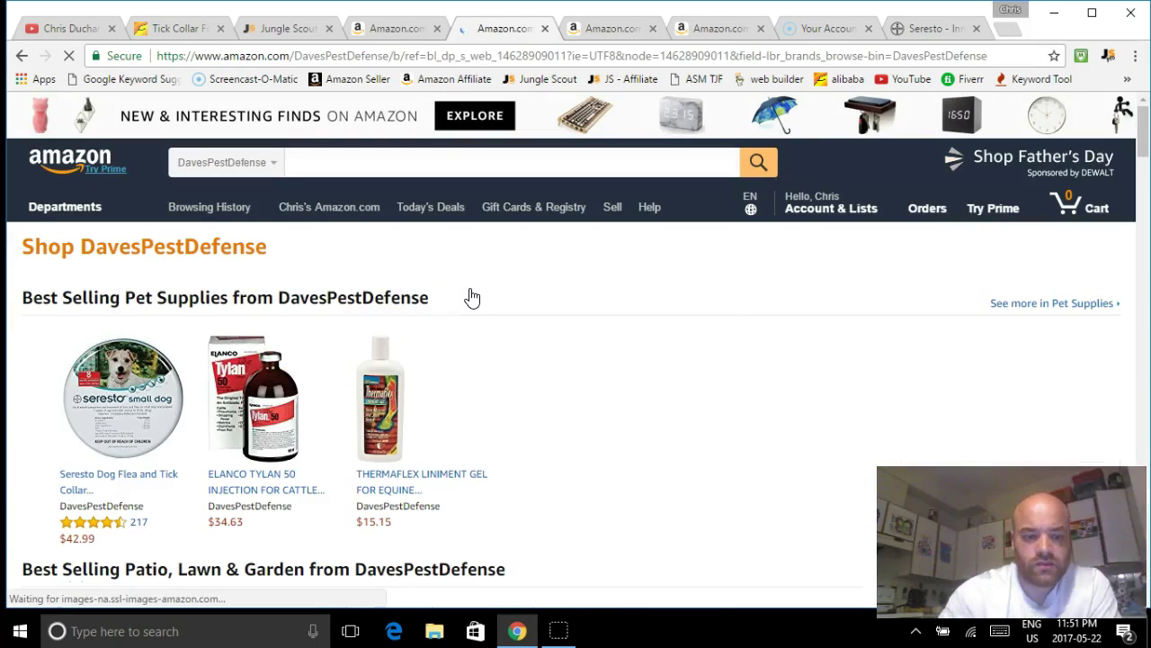
scroll(472, 297, "down", 2)
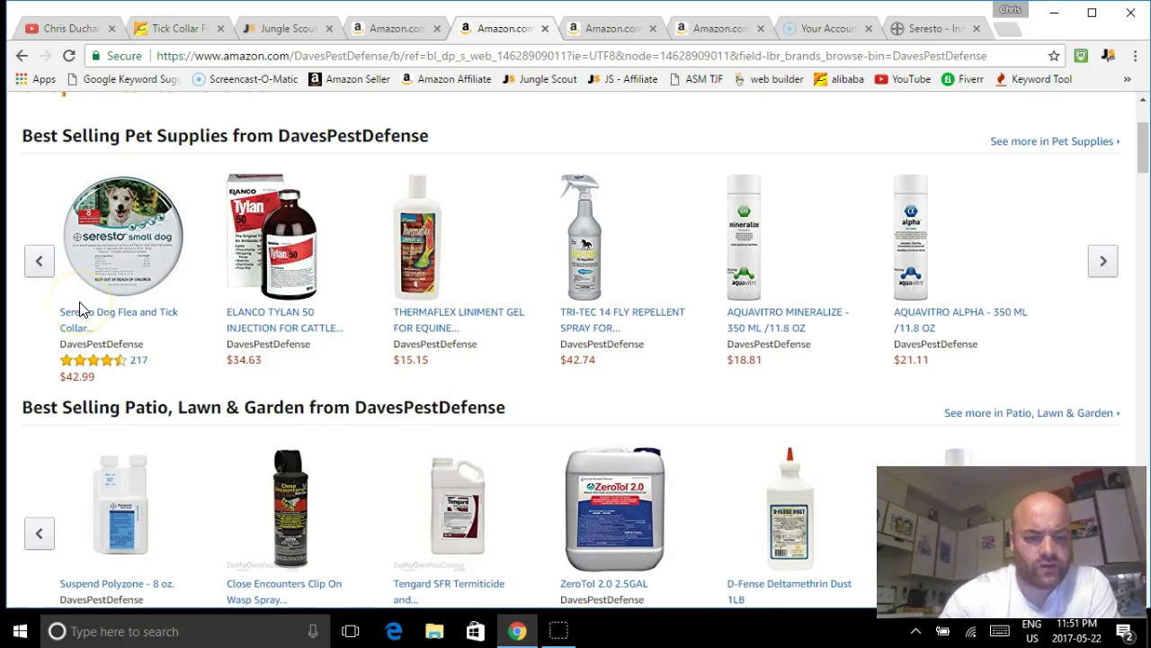
scroll(720, 331, "down", 2)
scroll(724, 324, "down", 2)
scroll(719, 467, "up", 6)
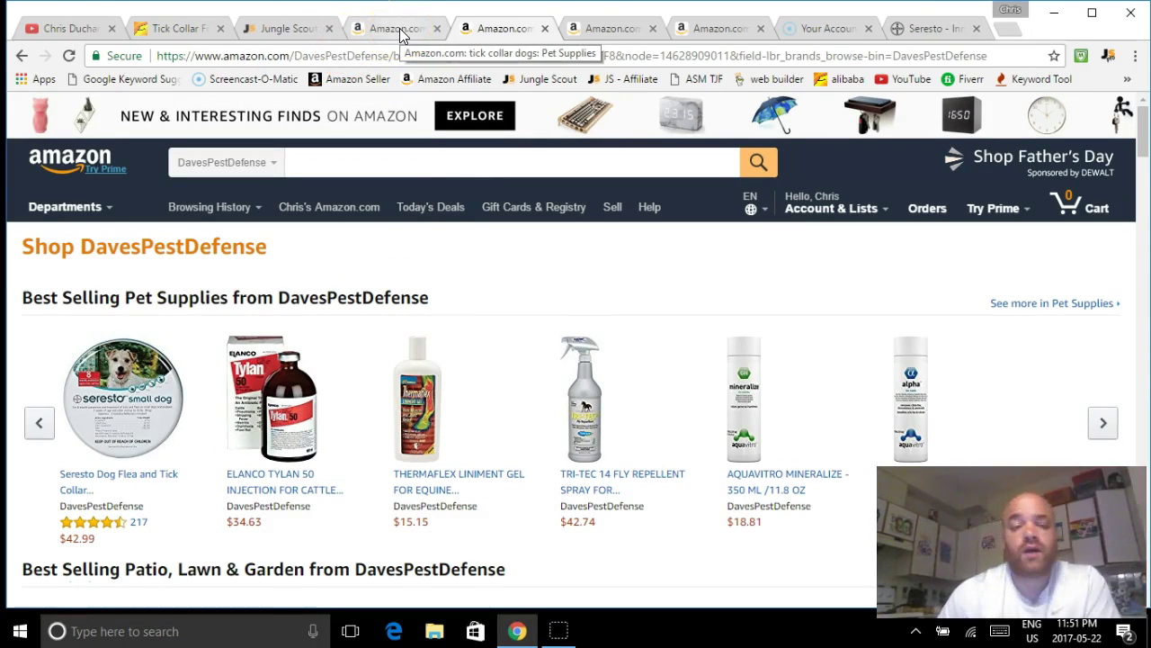
left_click(936, 27)
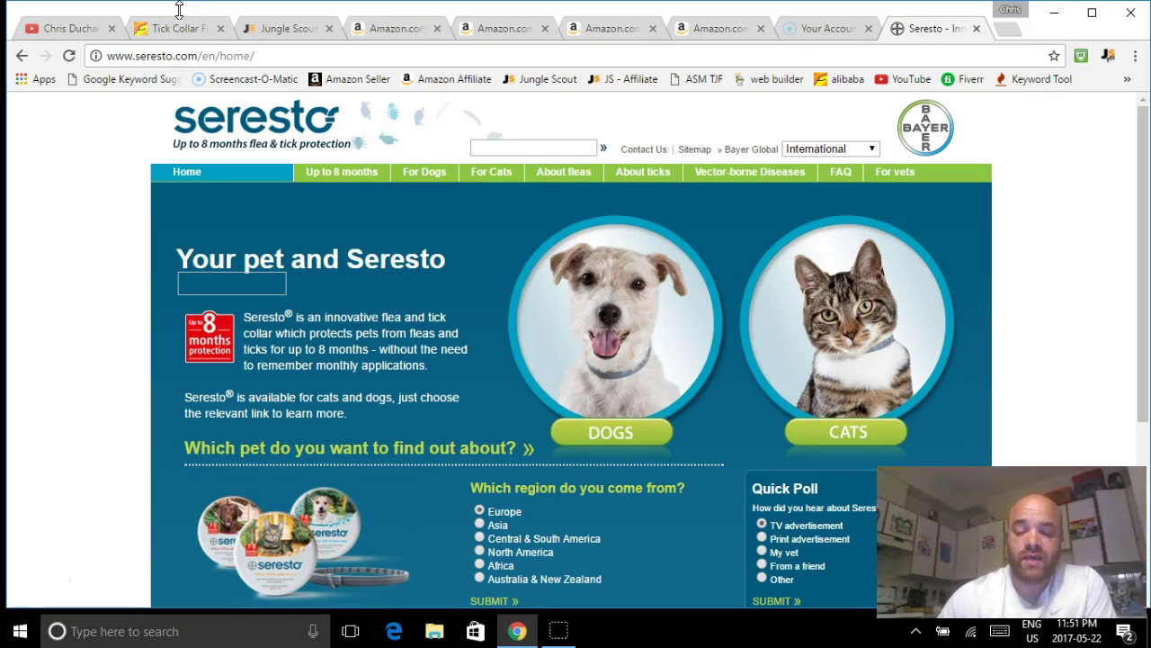
Switch to the Amazon tick collar tab showing the Jungle Scout table averaging 931 sales.
left_click(386, 29)
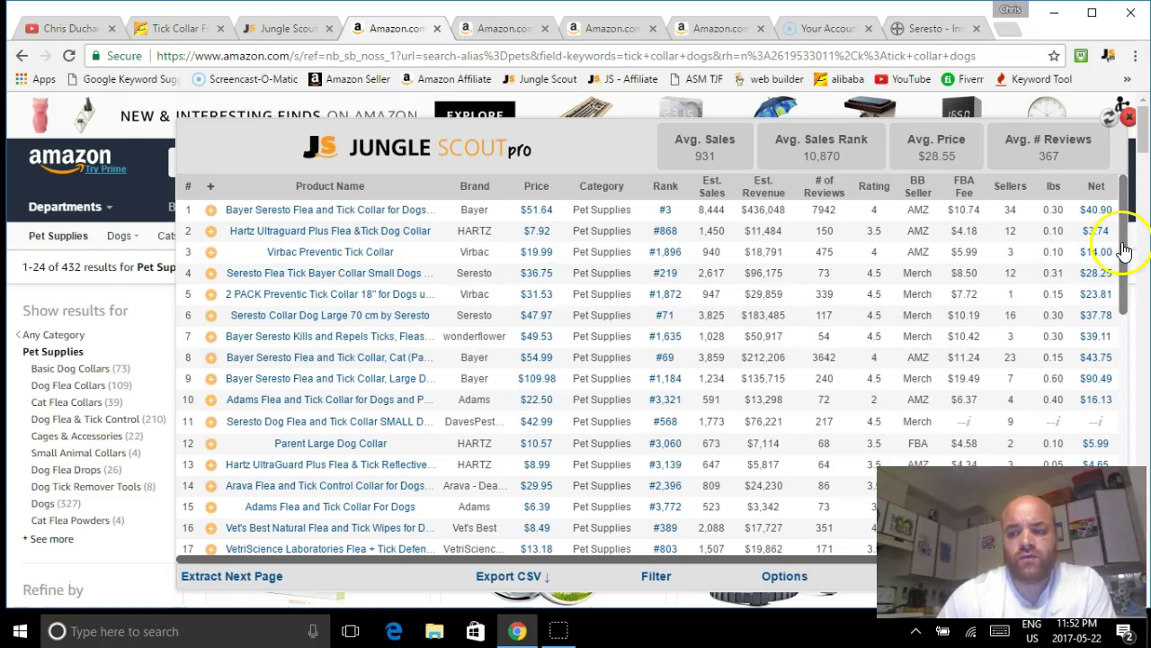
Scroll the Jungle Scout table to rows 14-29 and preview listings such as the Only Natural EasyDefense collar.
scroll(1124, 326, "down", 3)
scroll(1123, 325, "down", 3)
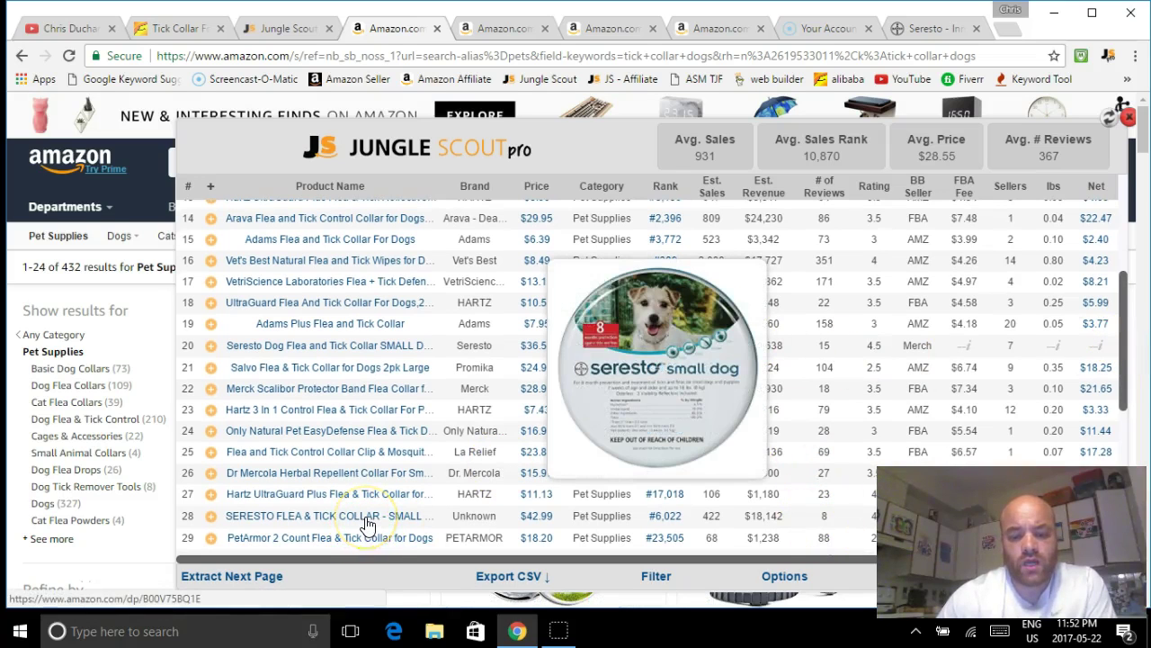
mouse_move(406, 524)
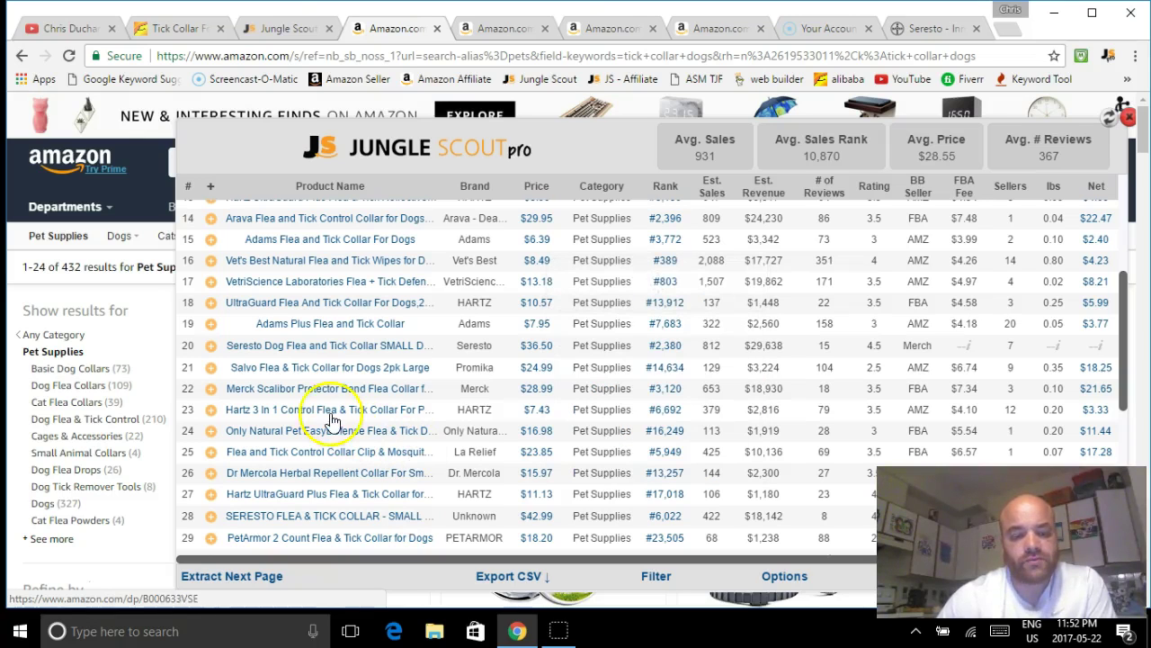
mouse_move(324, 433)
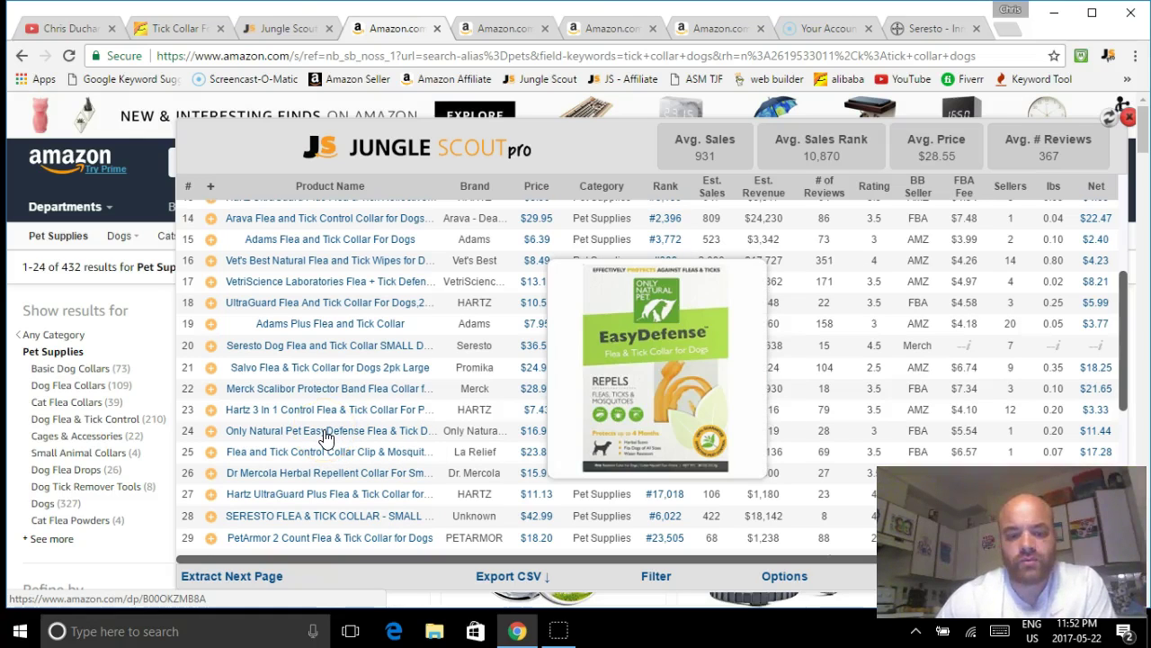
left_click(583, 41)
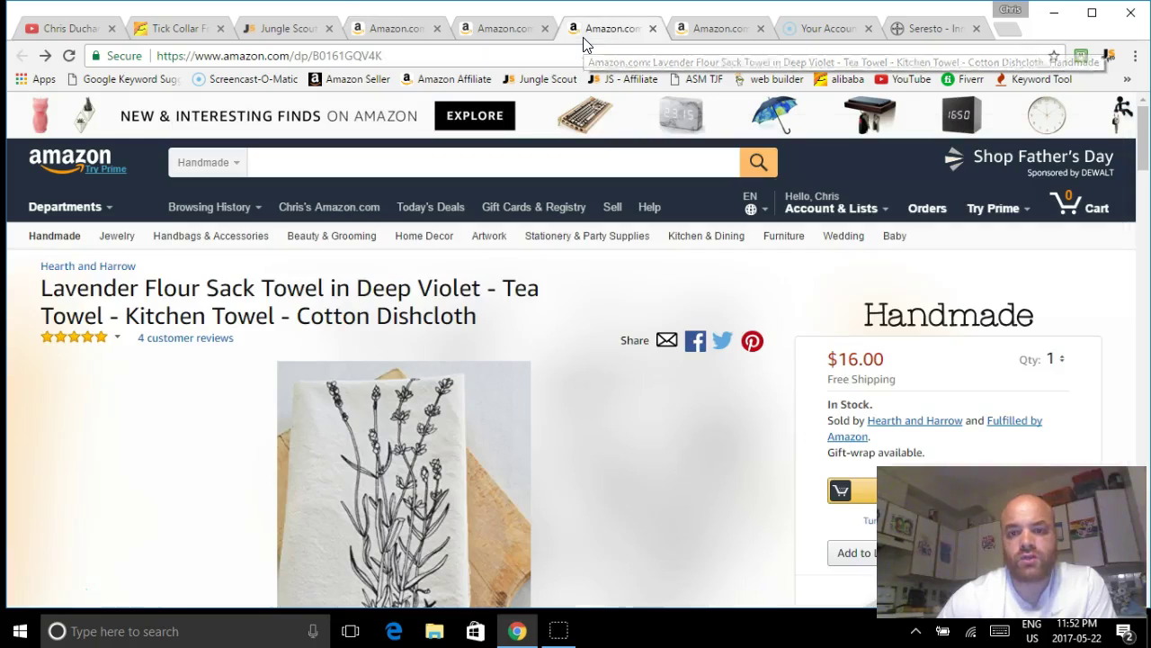
left_click(913, 27)
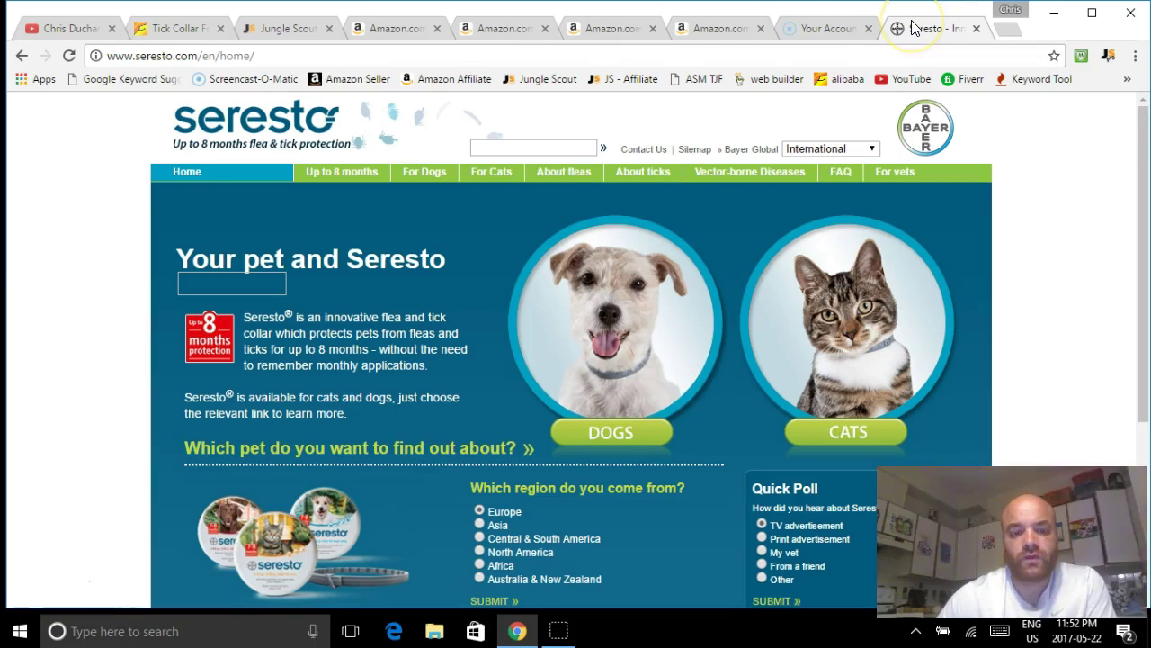
left_click(297, 19)
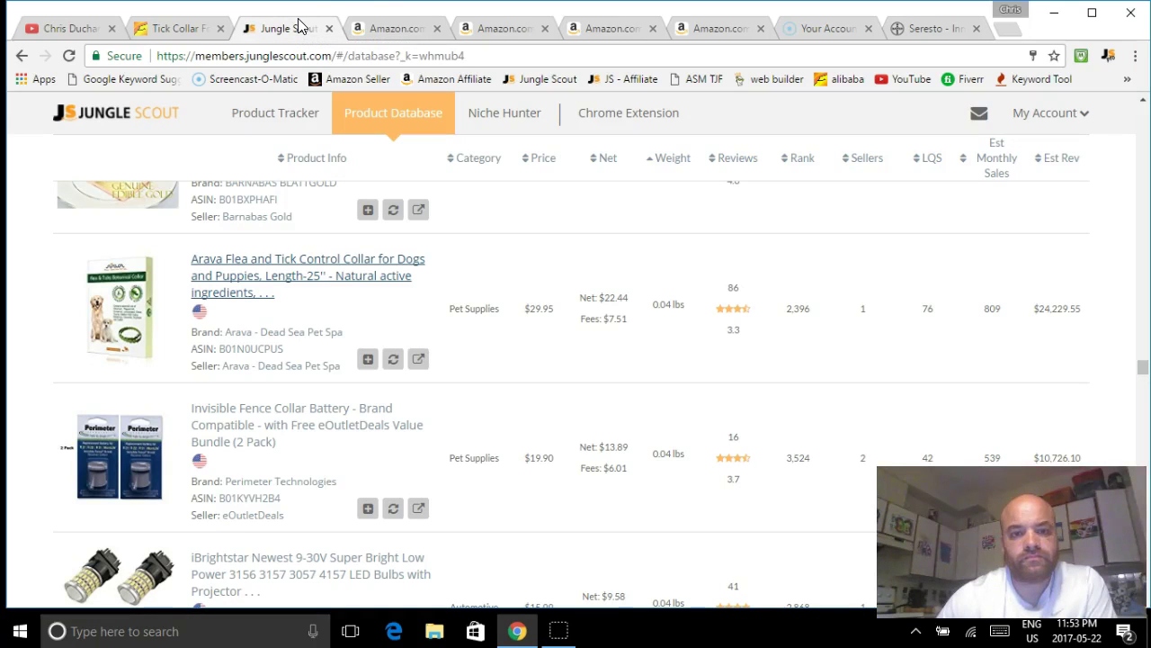
left_click(377, 27)
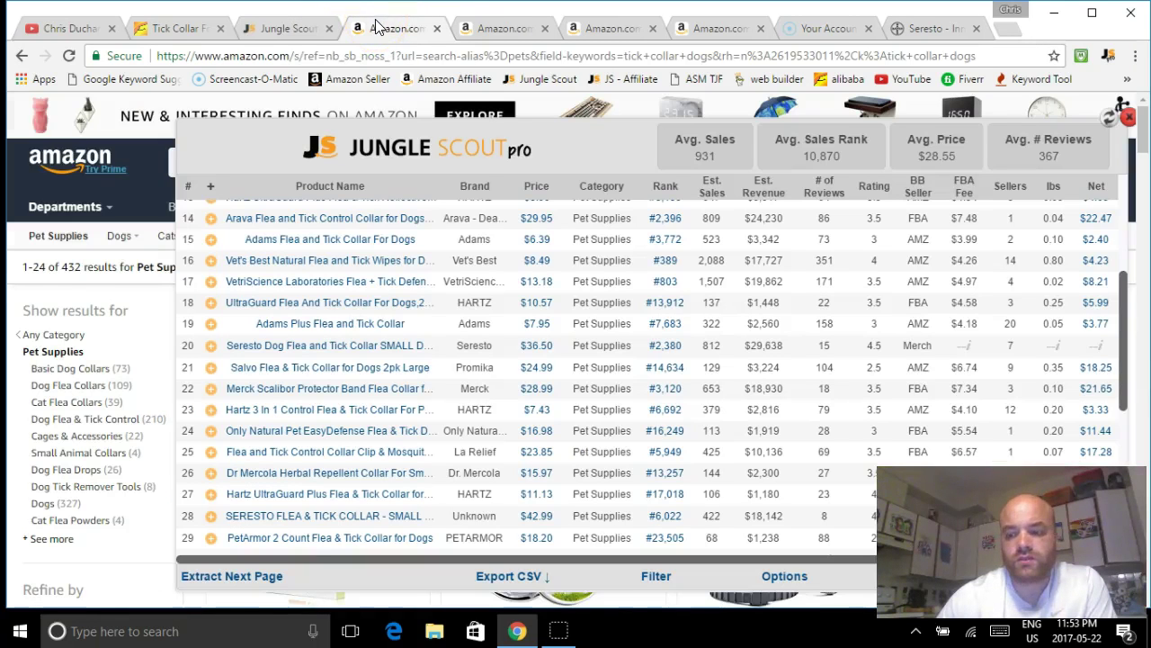